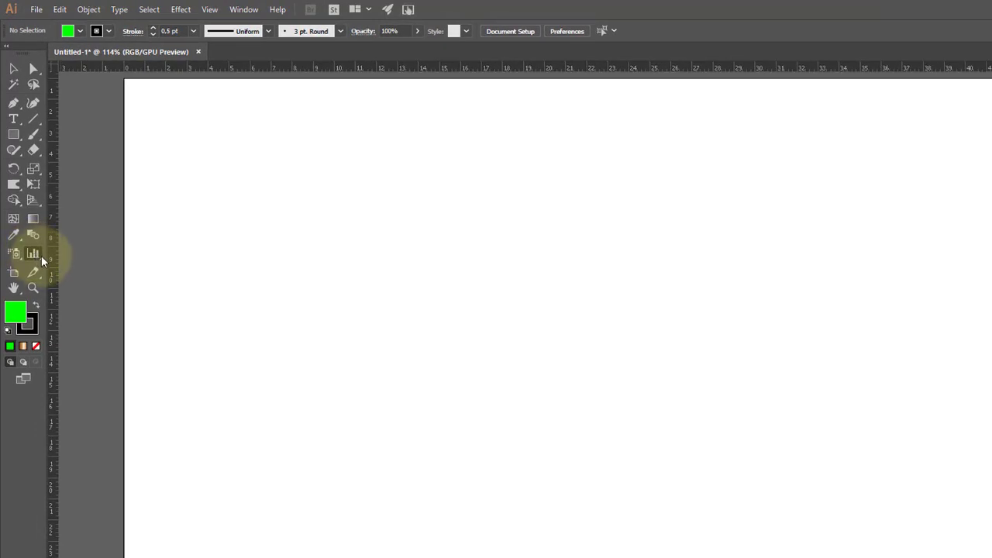
- Show the graph tool flyout listing Column through Radar graph types
click(36, 259)
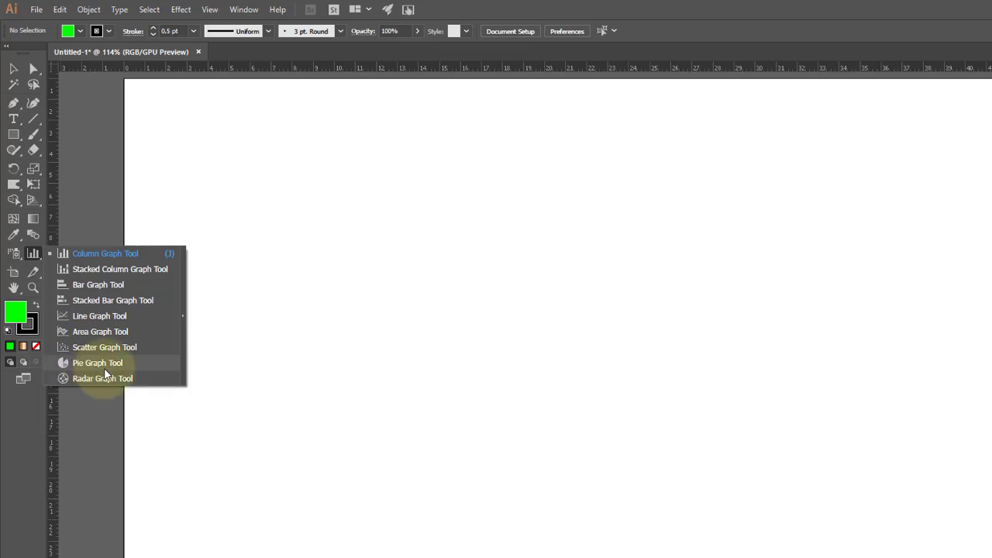
- Tear off the graph tools into a floating panel, make it vertical, close it, and pick the Column Graph tool
click(182, 319)
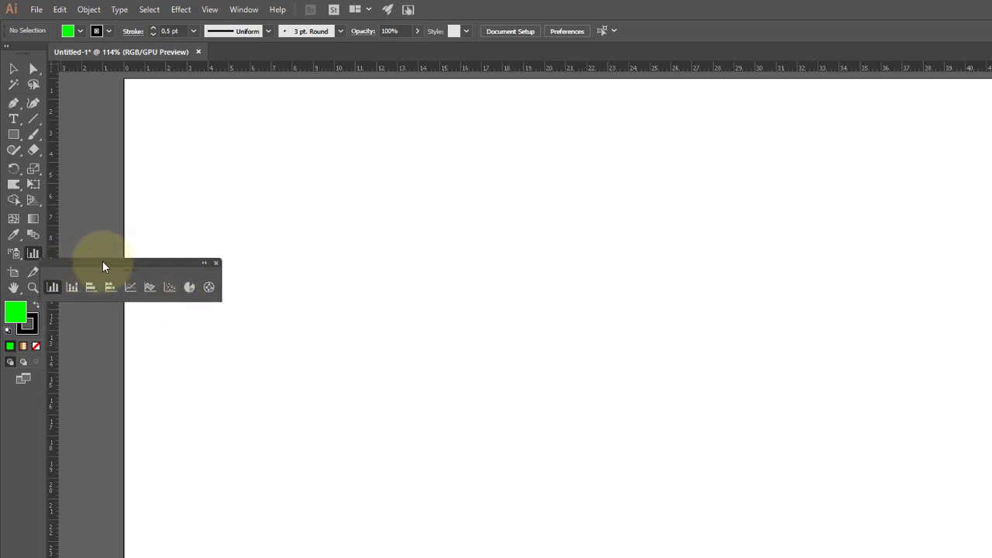
drag(106, 268, 135, 78)
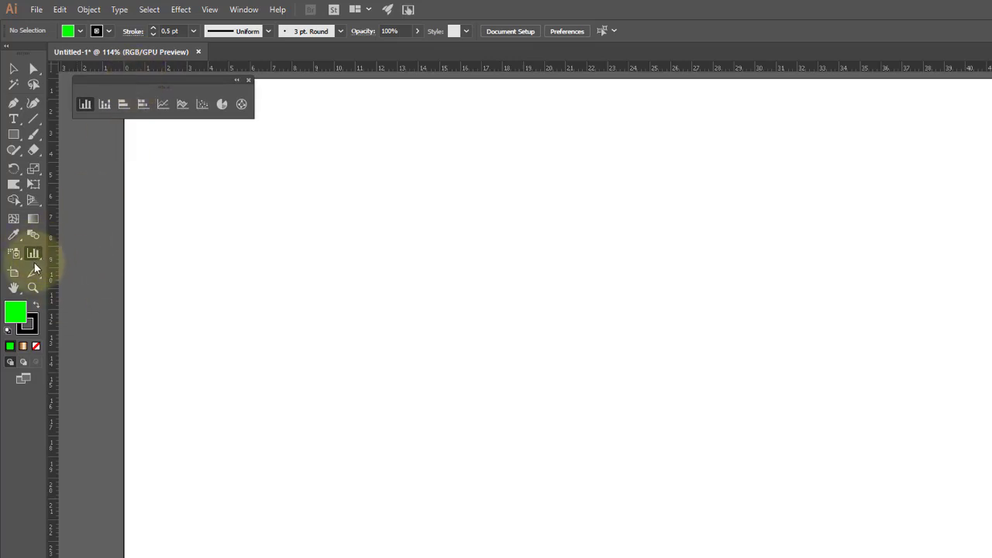
mouse_move(128, 80)
mouse_down()
mouse_move(562, 159)
mouse_move(147, 115)
mouse_move(610, 222)
mouse_move(129, 150)
mouse_up()
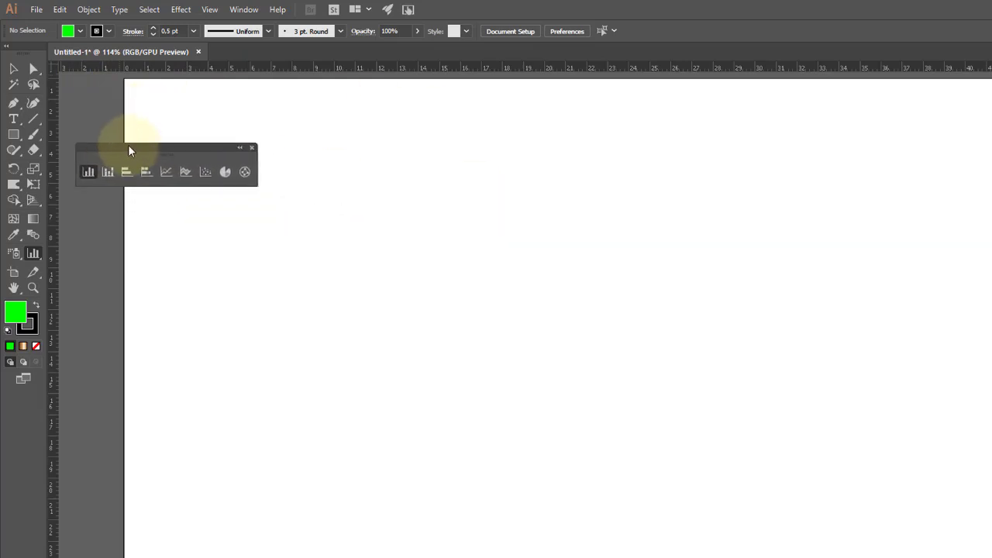
click(235, 145)
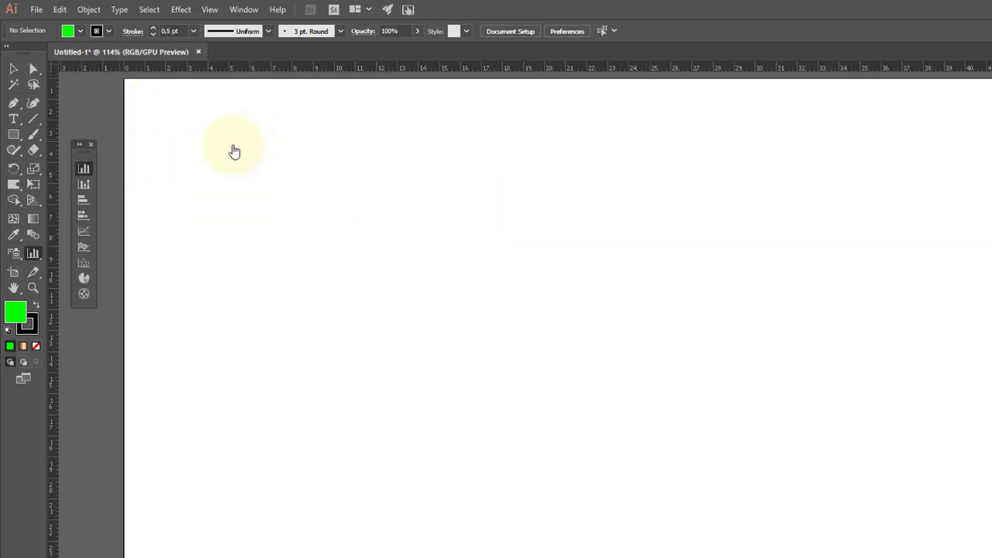
click(91, 145)
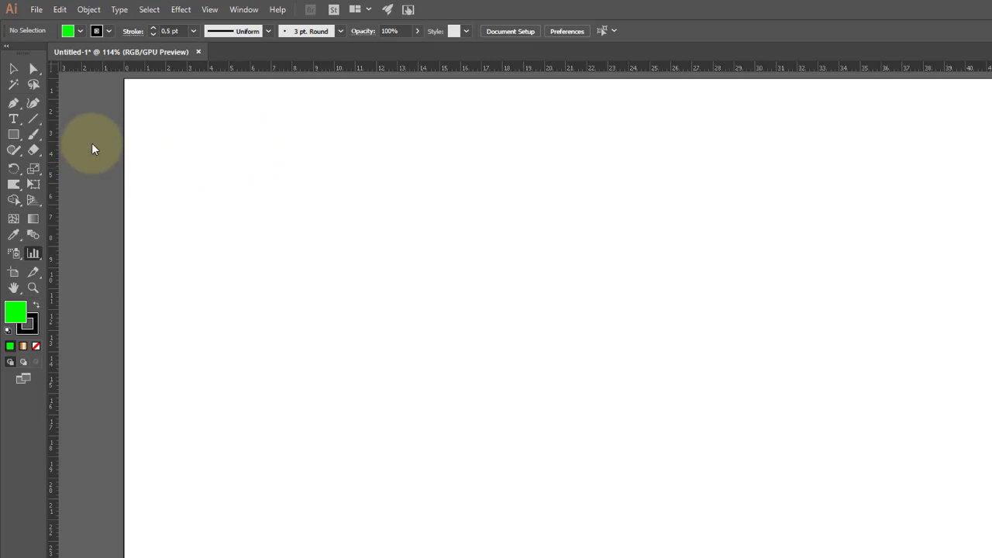
click(33, 253)
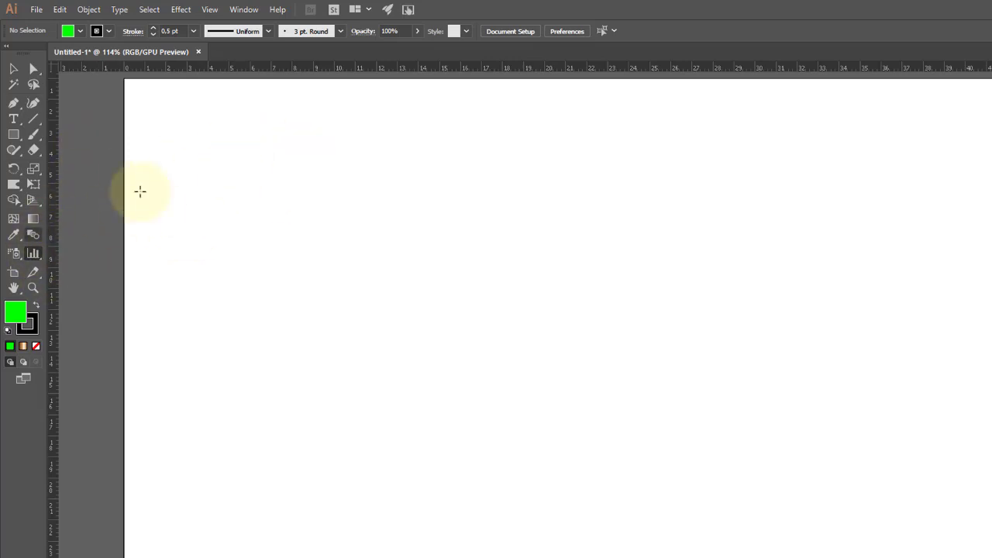
click(35, 253)
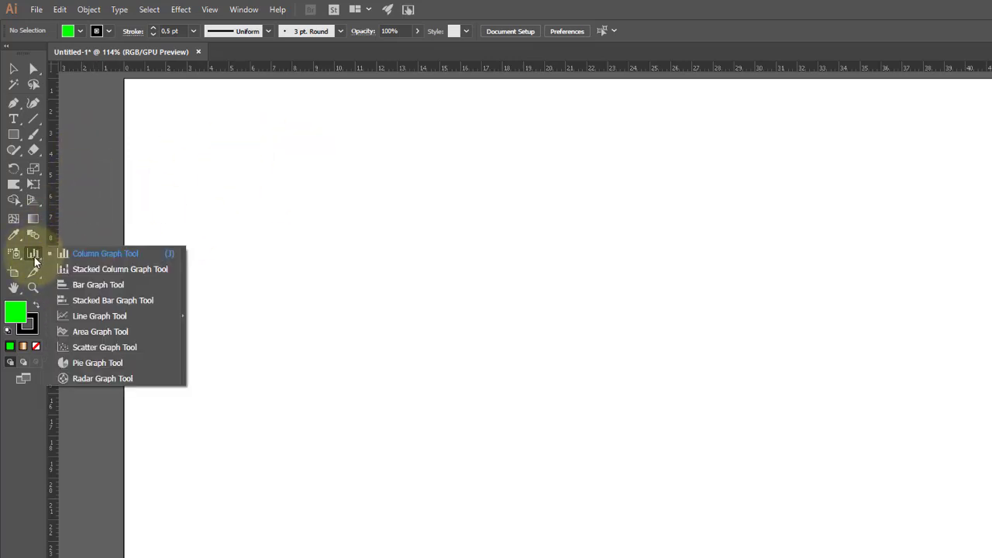
click(81, 253)
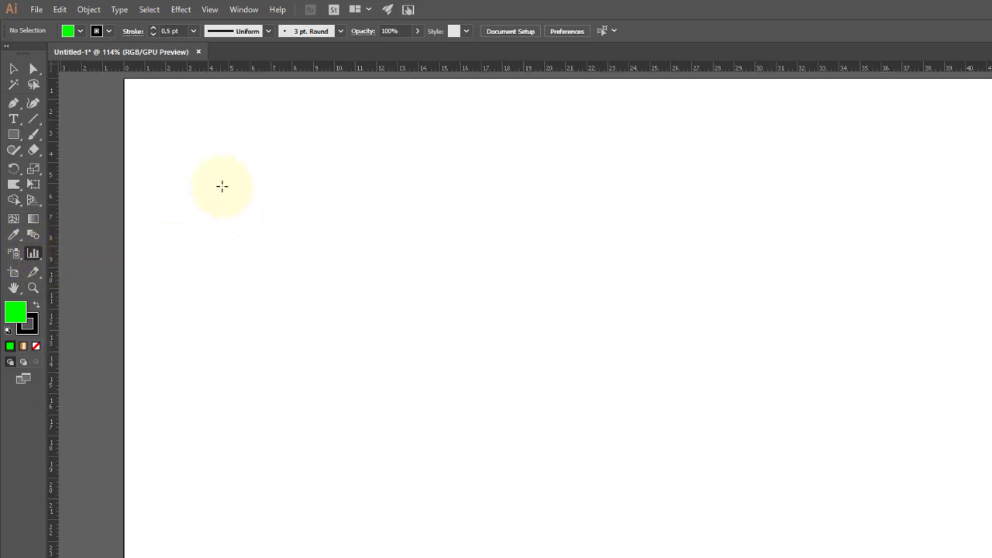
drag(214, 158, 991, 557)
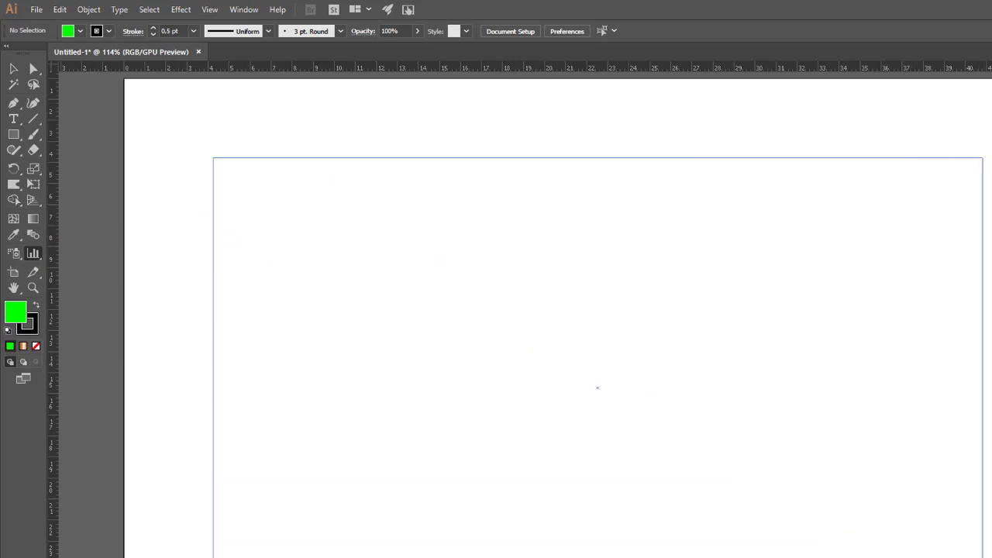
drag(991, 557, 986, 557)
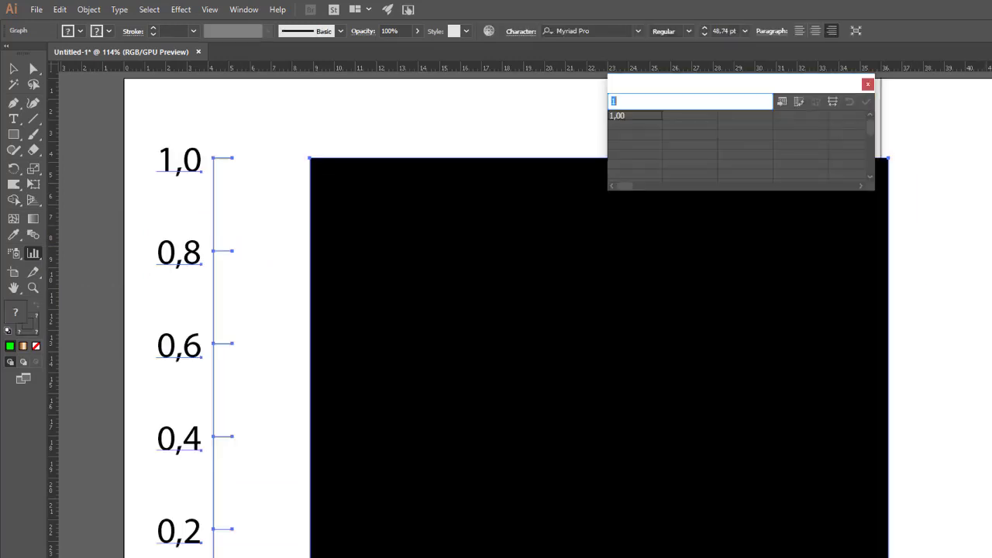
click(13, 69)
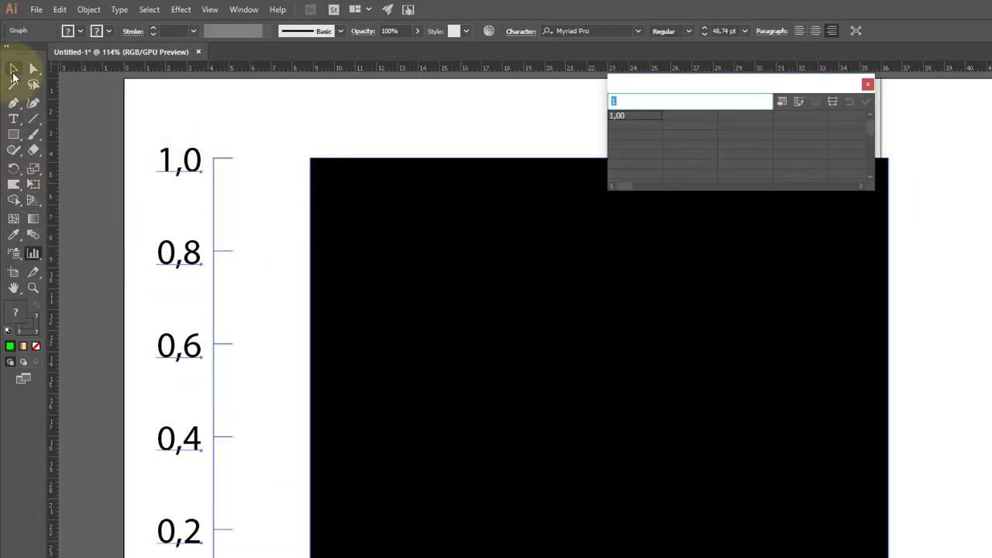
click(456, 80)
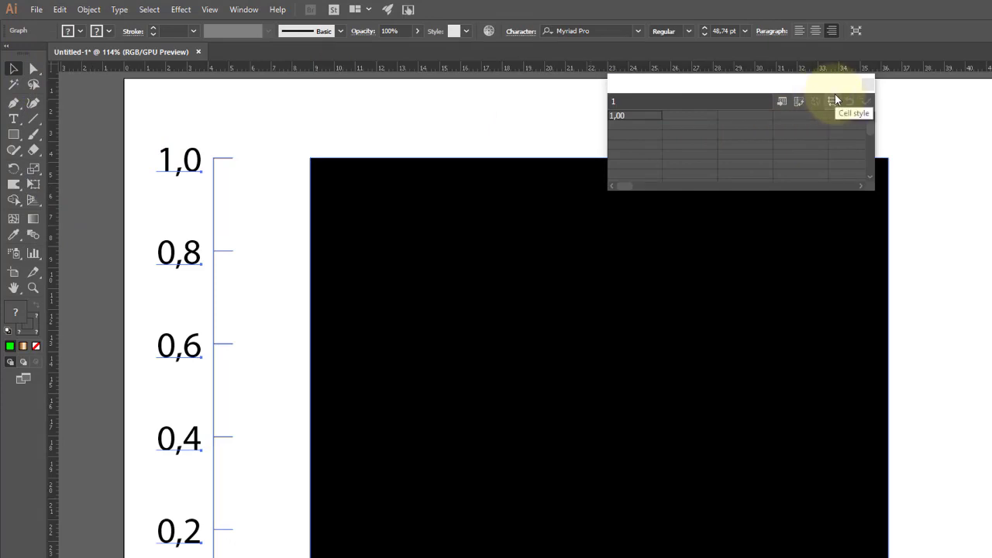
key(ctrl+z)
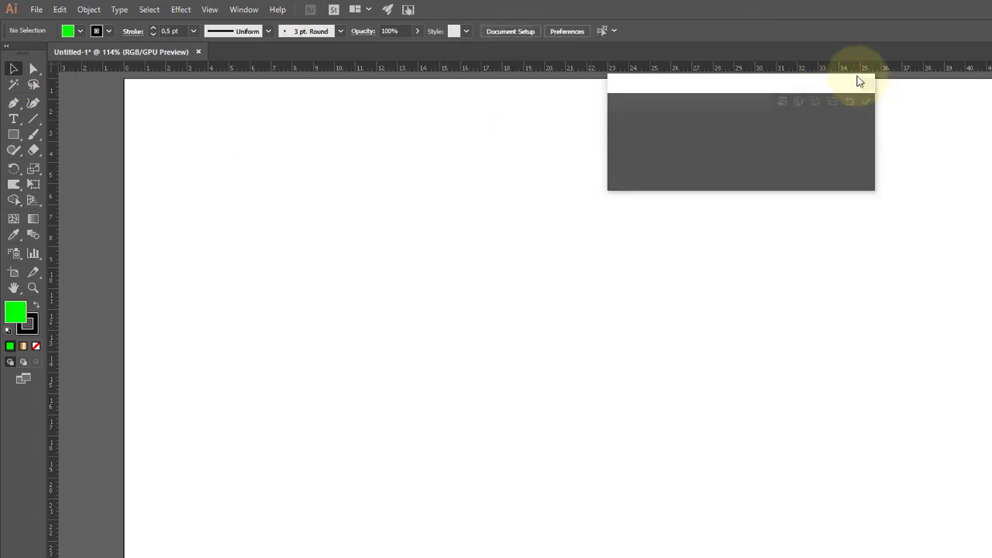
click(865, 83)
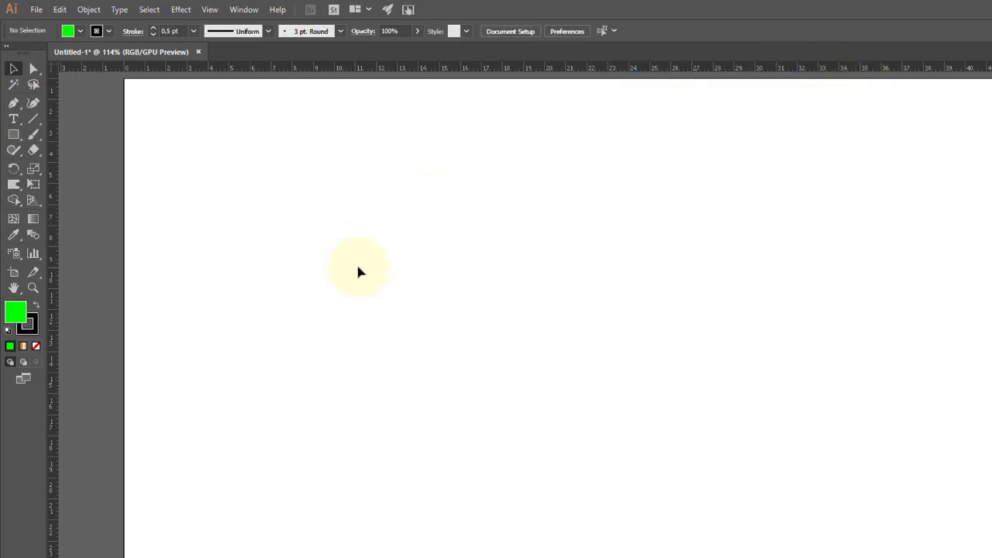
click(32, 254)
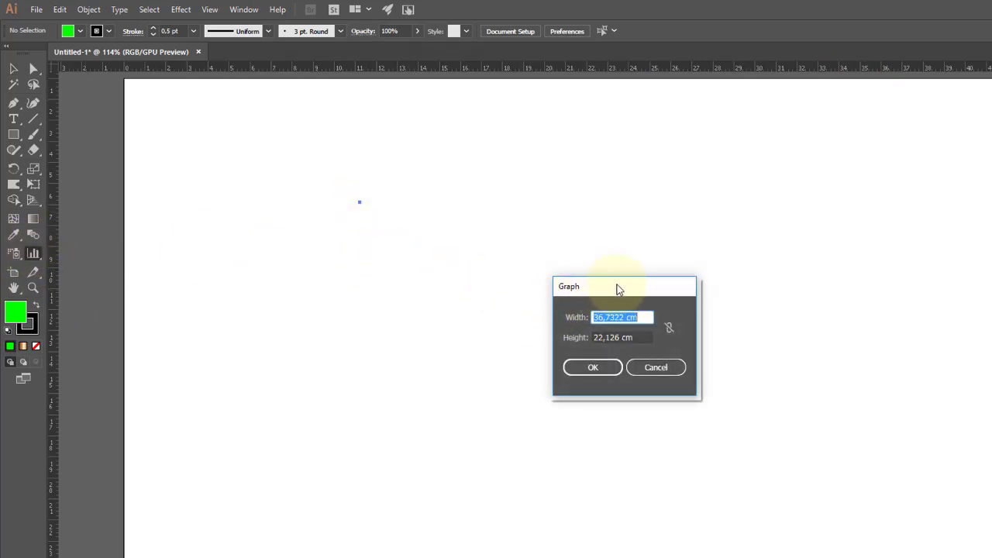
- Create the column graph at 30 cm wide by 20 cm high
drag(618, 288, 597, 248)
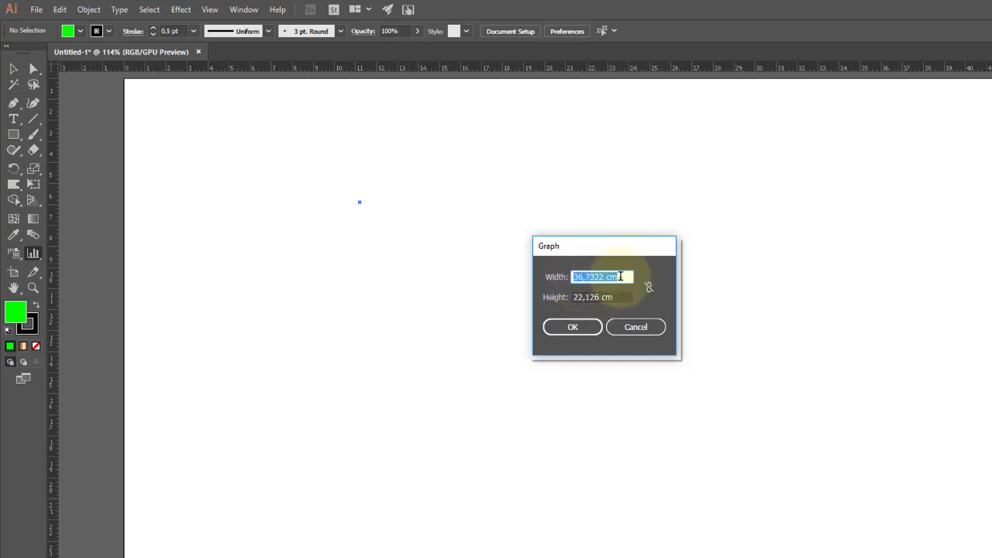
click(603, 277)
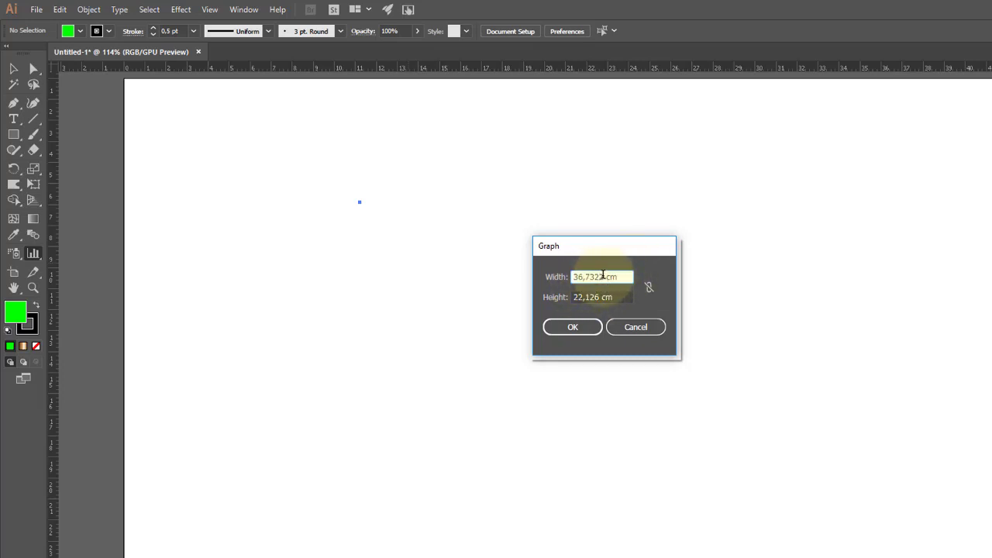
drag(603, 276, 553, 281)
text(30)
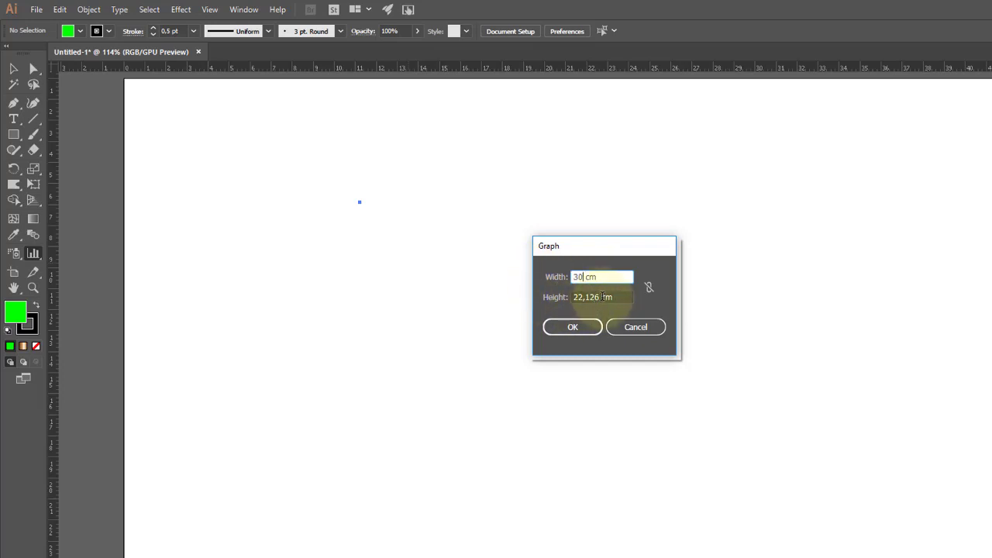
drag(603, 296, 540, 295)
text(20cm)
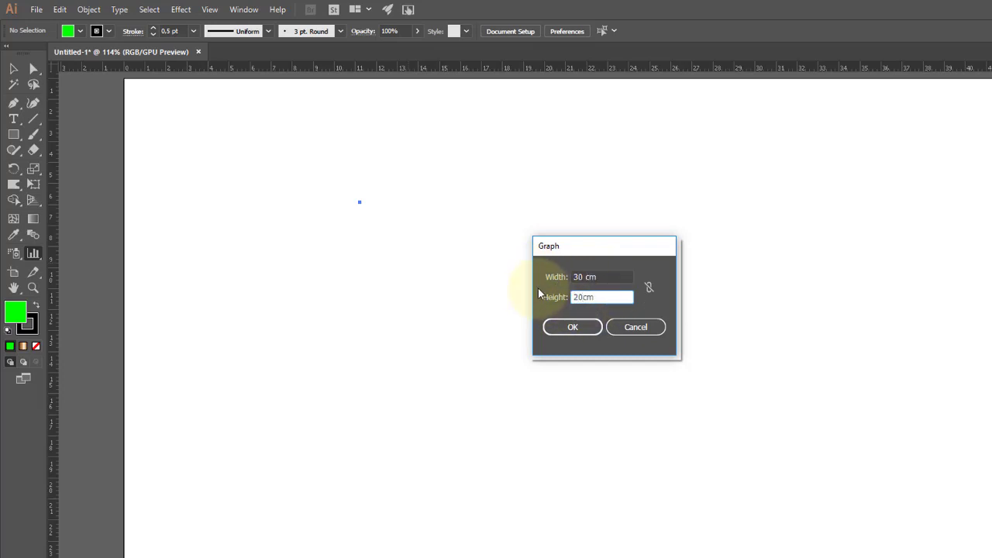
click(581, 329)
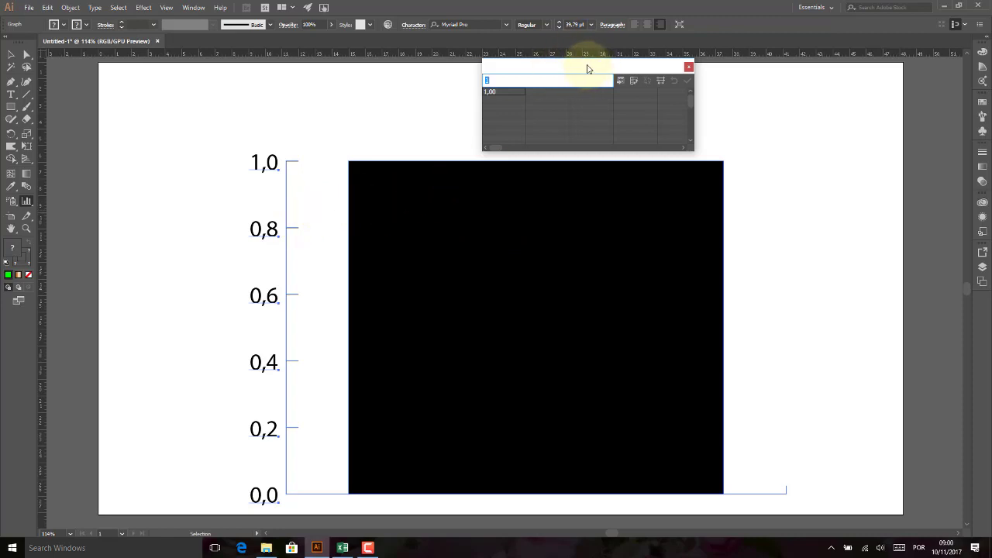
drag(588, 69, 525, 74)
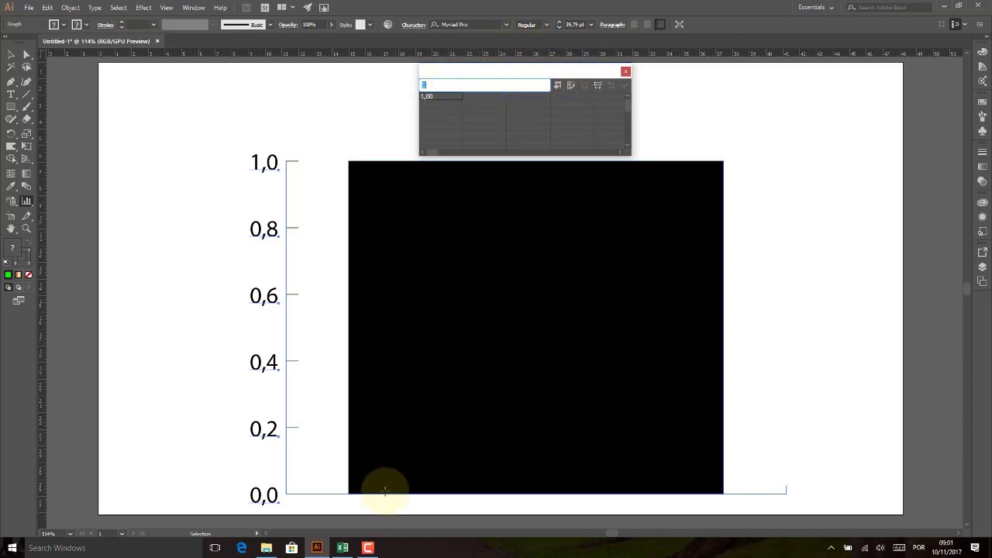
- In Excel, cancel the pending copy of the grades range and return to Illustrator
click(342, 548)
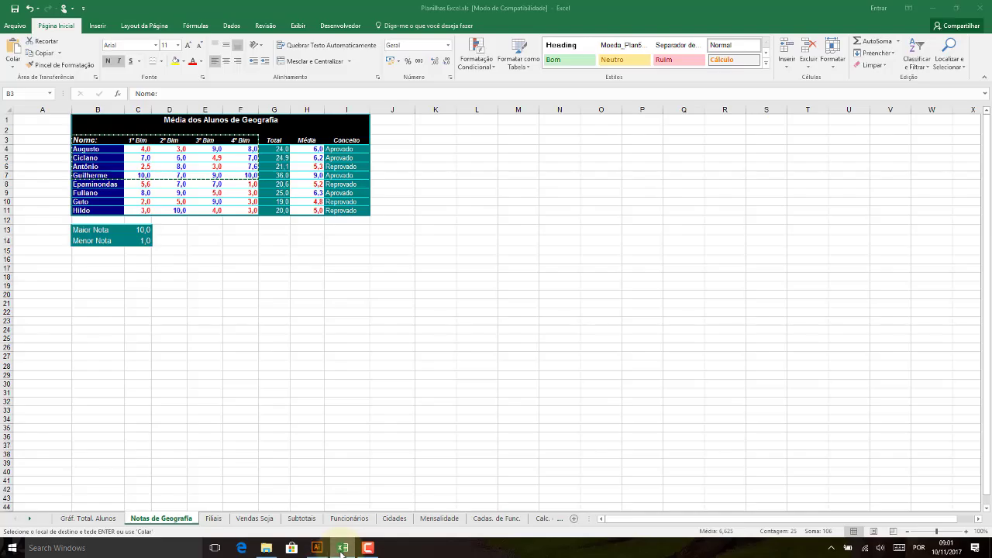
click(227, 230)
key(Escape)
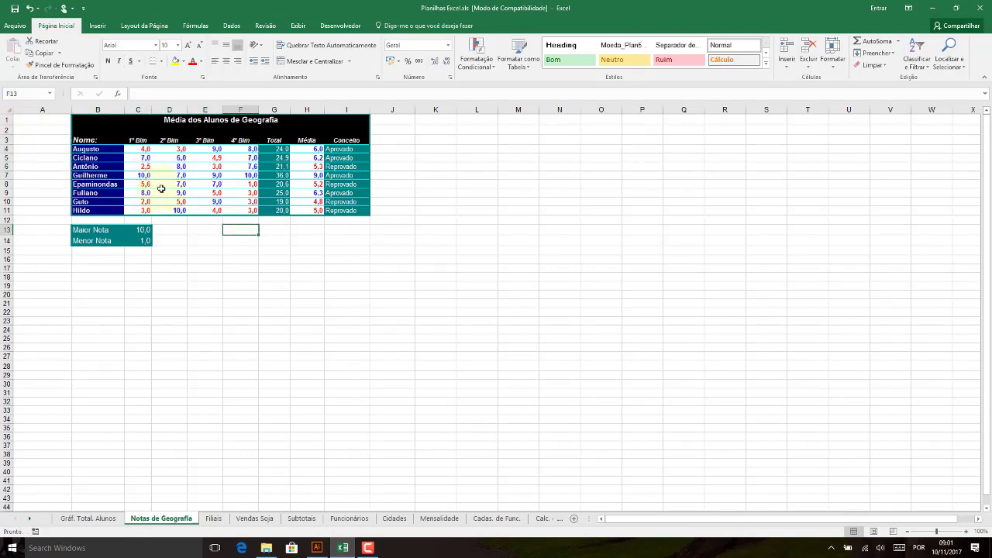
click(47, 129)
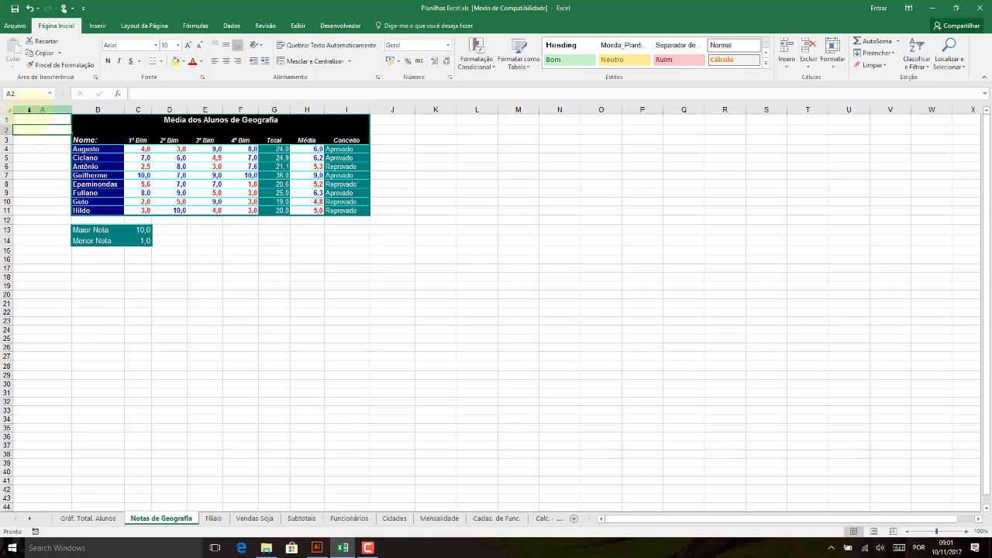
click(322, 548)
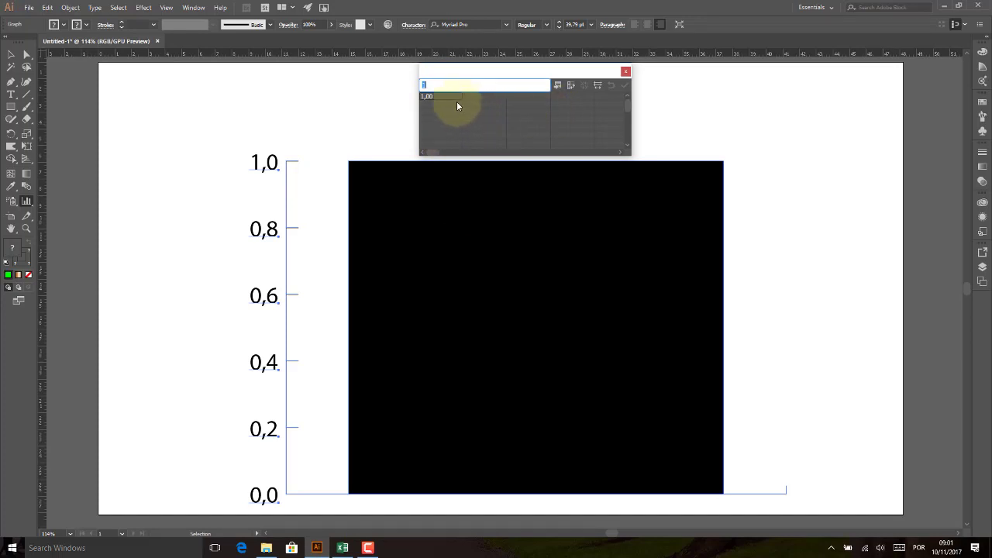
- Select the empty graph data cell beside 1,00, then bring Excel forward
click(478, 96)
click(479, 97)
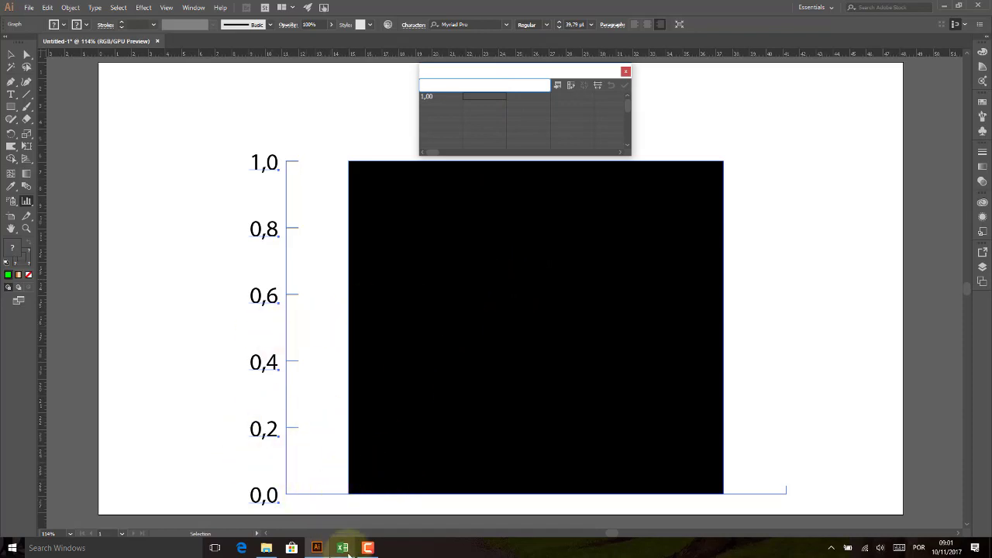
mouse_move(342, 548)
click(334, 521)
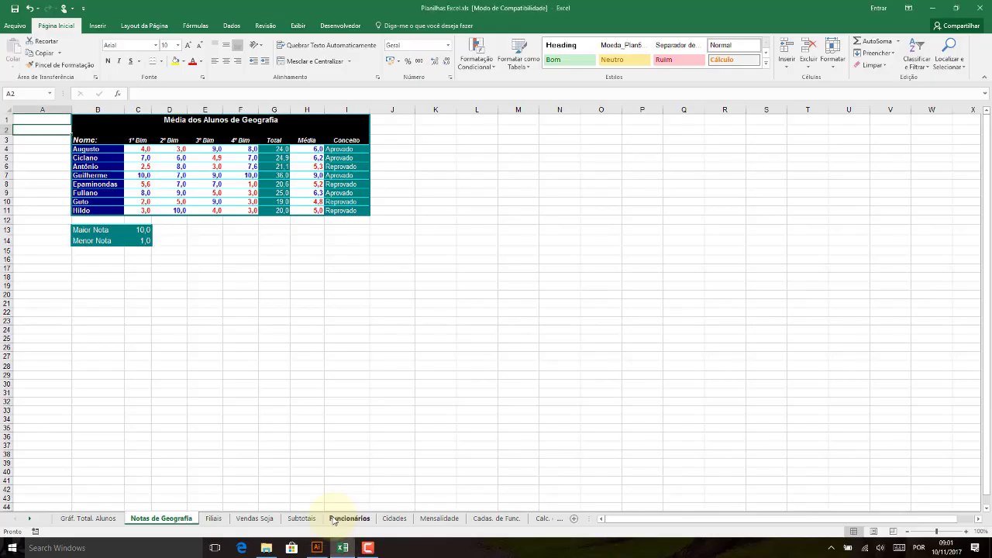
- Copy the student names and 1º–4º Bim grades (B3:F7) from the Notas de Geografia sheet
click(100, 515)
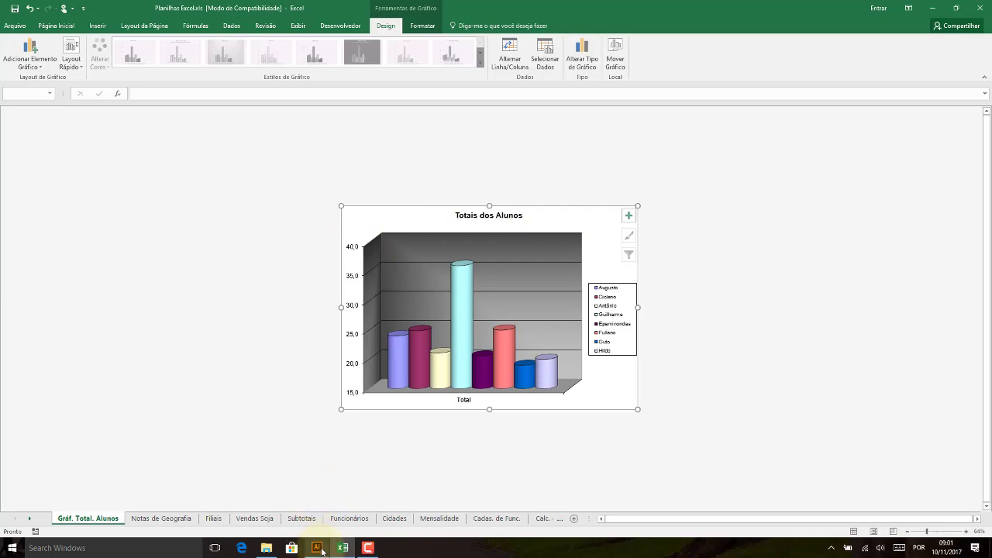
mouse_move(316, 548)
click(320, 519)
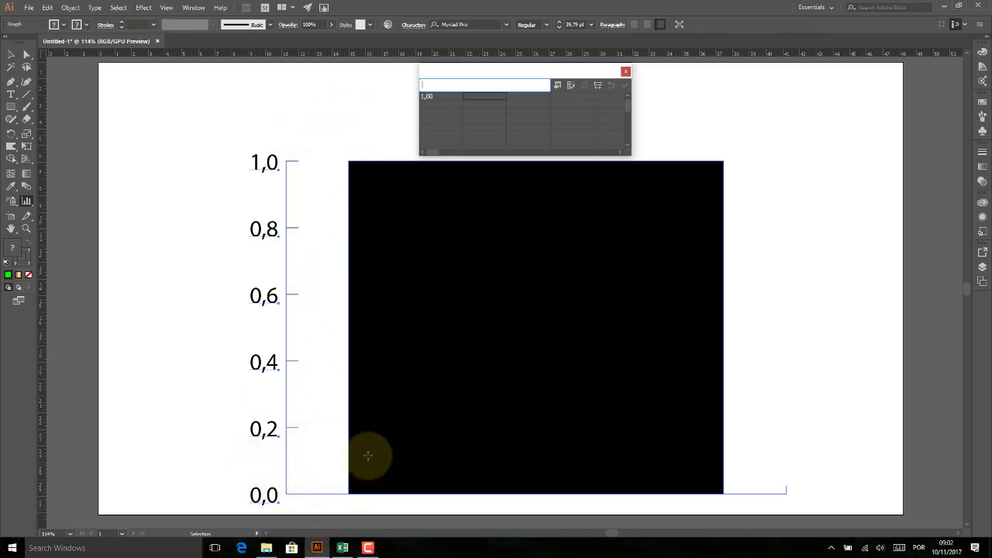
click(342, 549)
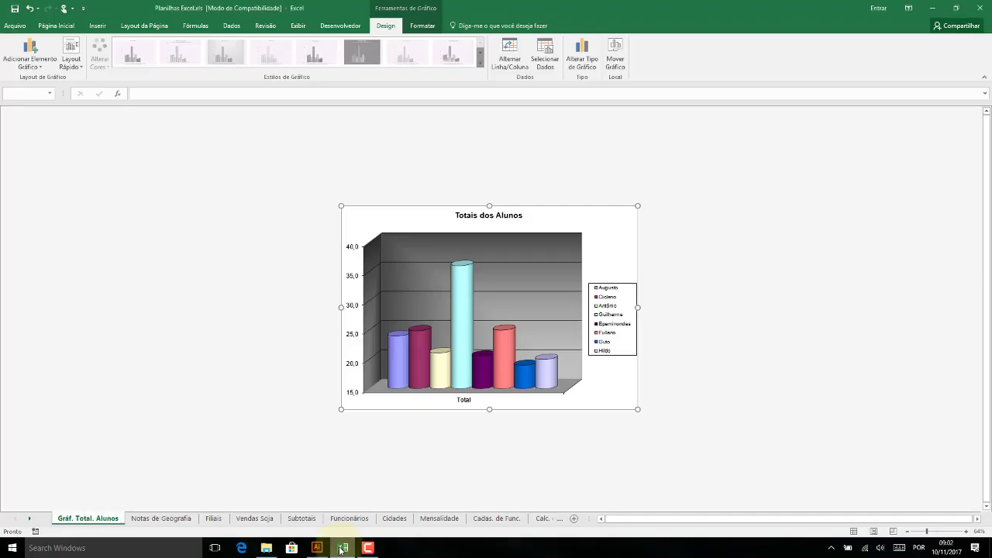
click(161, 519)
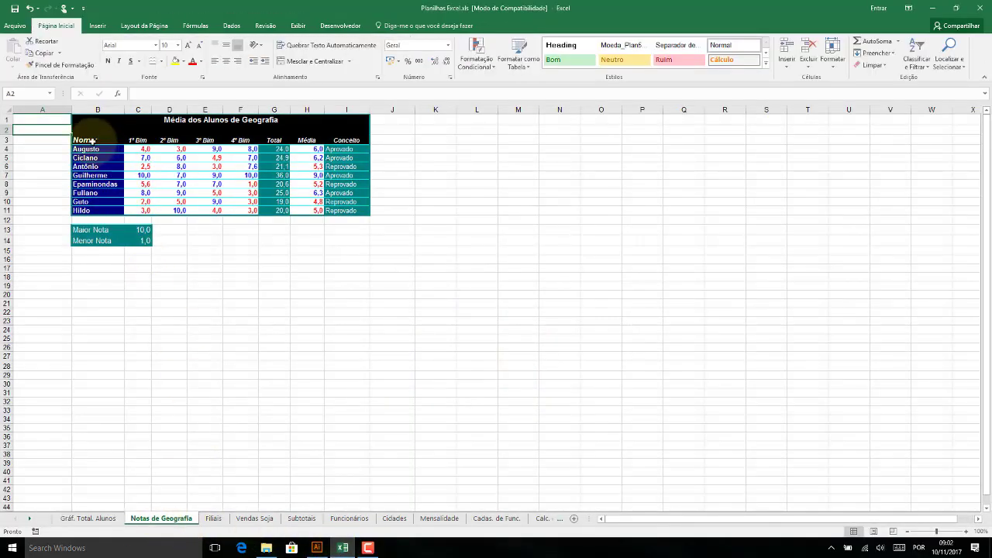
drag(85, 140, 246, 176)
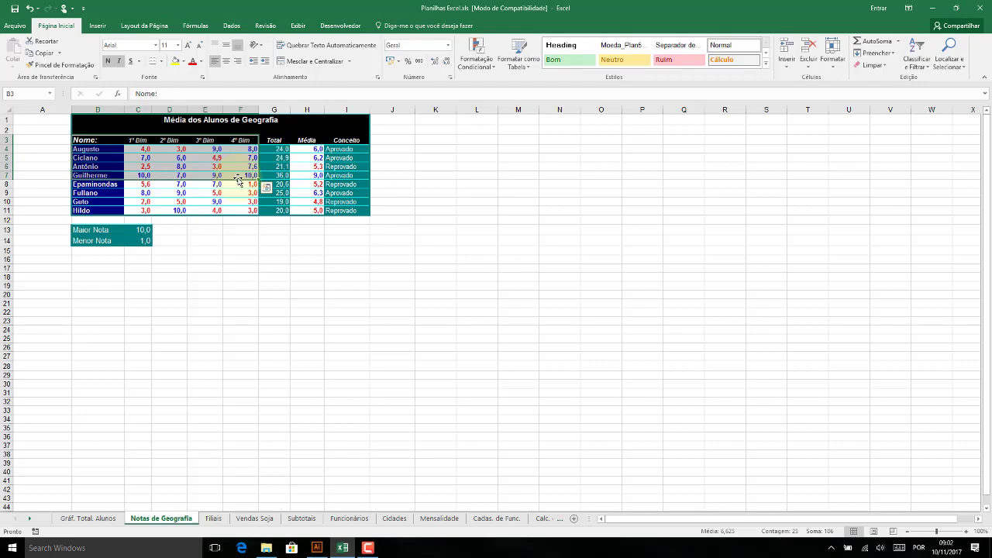
key(ctrl+c)
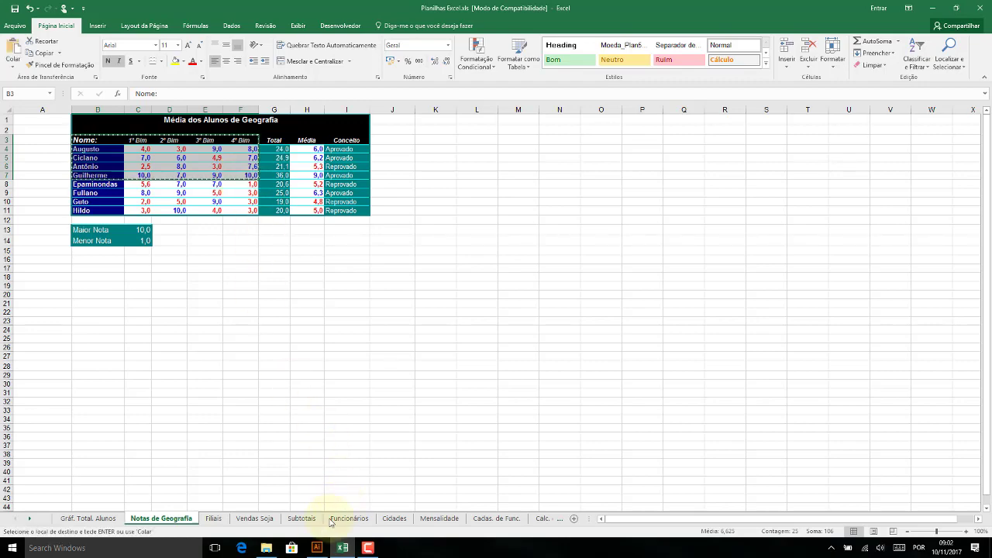
click(318, 547)
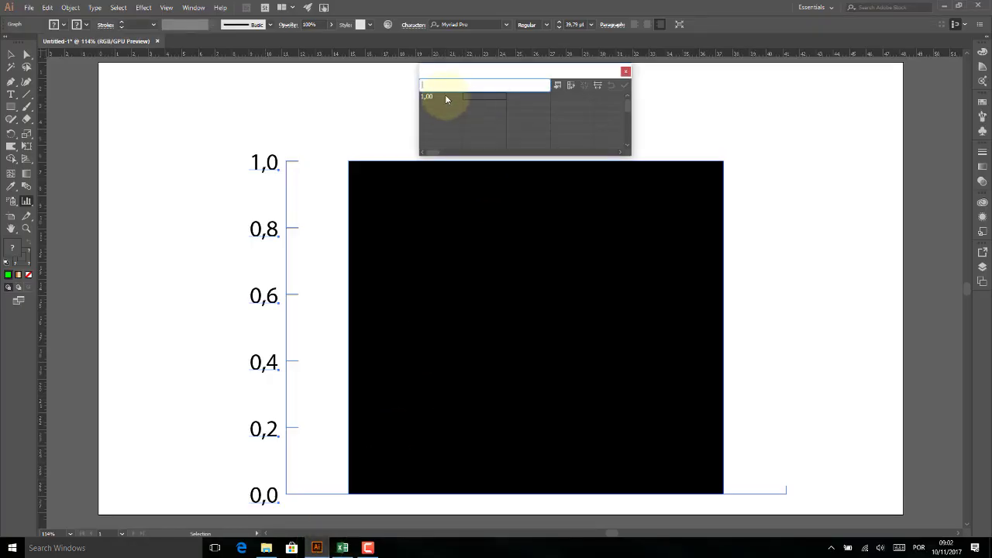
- Paste the copied grades into the graph data and apply them to the chart
click(443, 99)
key(ctrl+v)
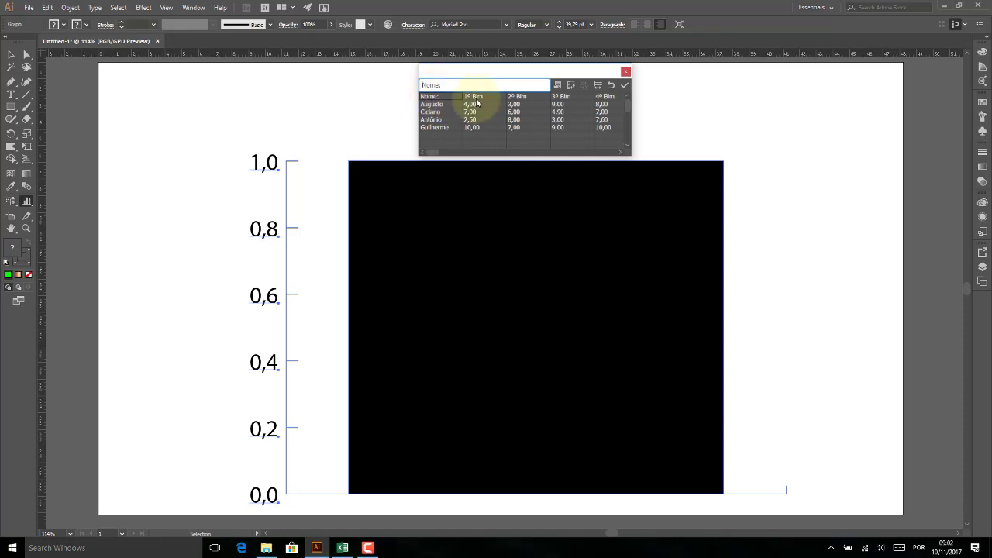
click(625, 86)
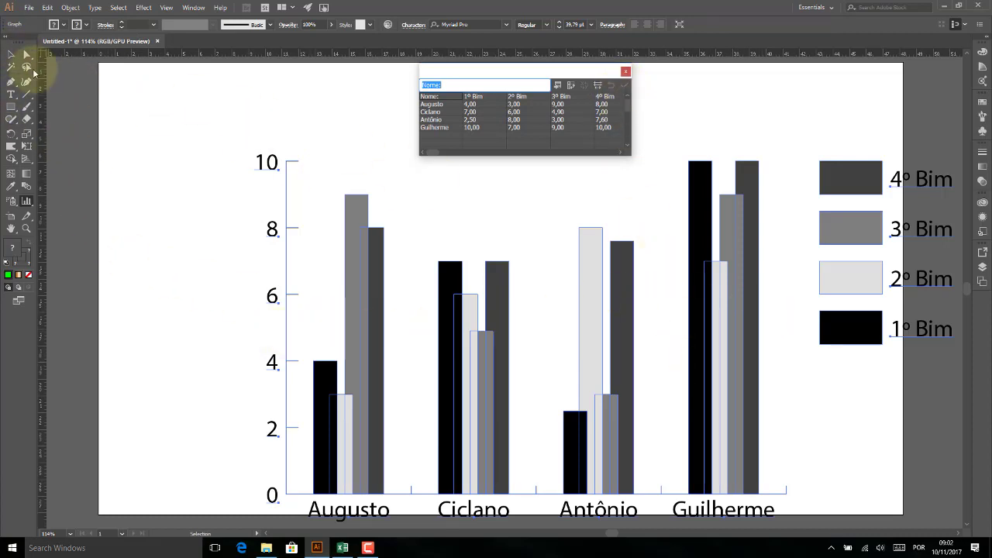
- Move the grade chart up and to the left on the artboard
click(13, 57)
drag(348, 215, 289, 178)
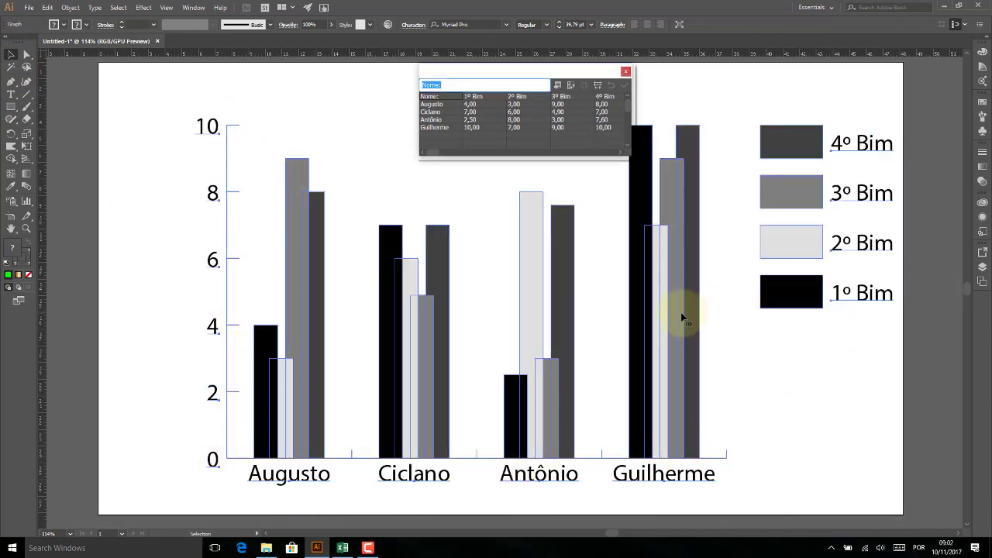
drag(682, 317, 664, 309)
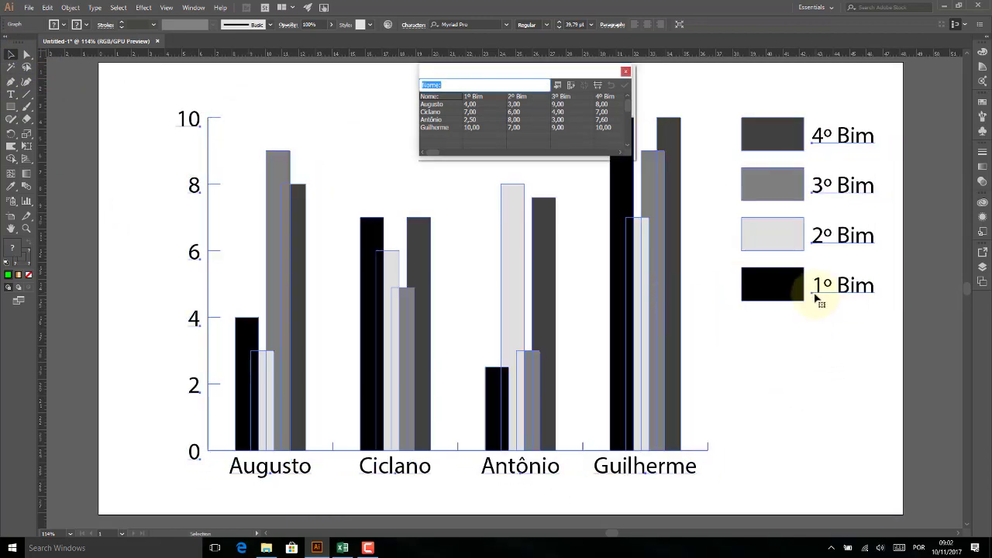
- Reposition the grade chart on the artboard and shift the graph data window left
mouse_move(631, 188)
mouse_down()
mouse_move(635, 204)
mouse_move(614, 196)
mouse_up()
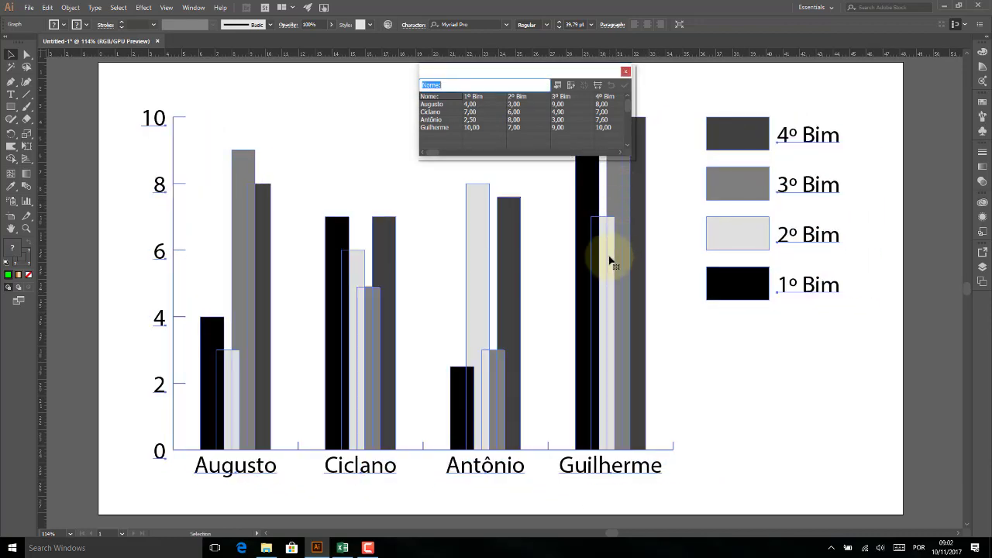
drag(625, 243, 650, 266)
drag(560, 71, 469, 74)
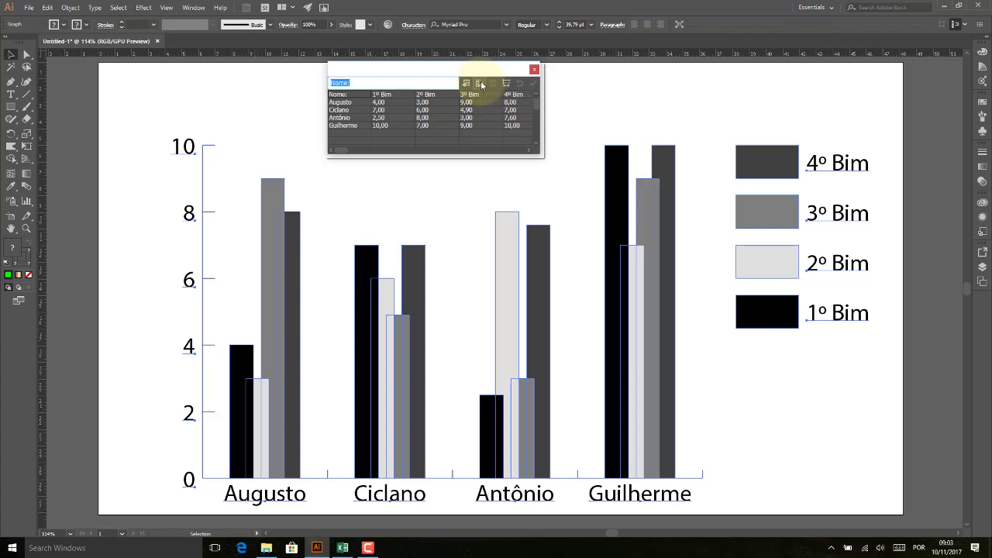
- Transpose the data so bars group by bimester, then nudge the graph left
click(482, 86)
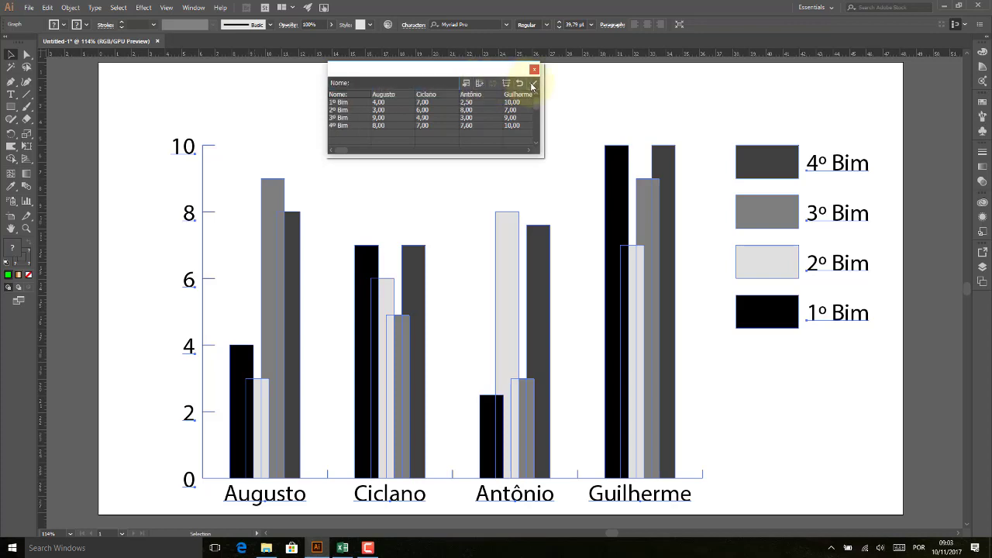
click(534, 83)
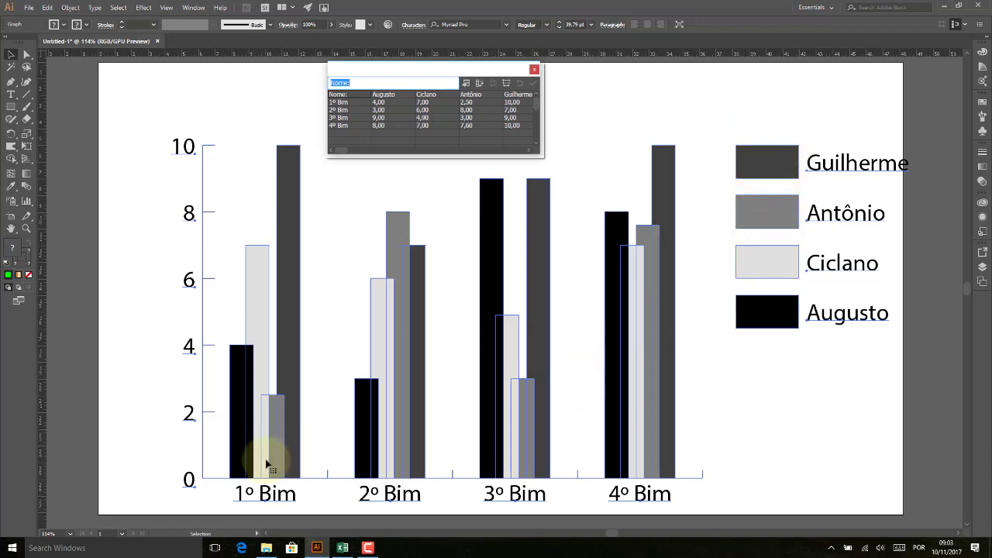
drag(290, 332, 266, 334)
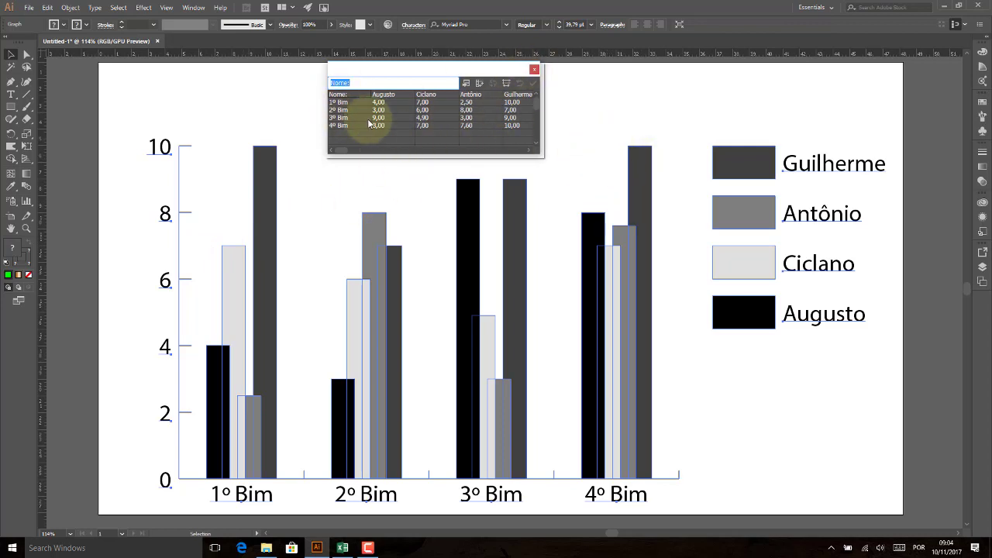
click(126, 90)
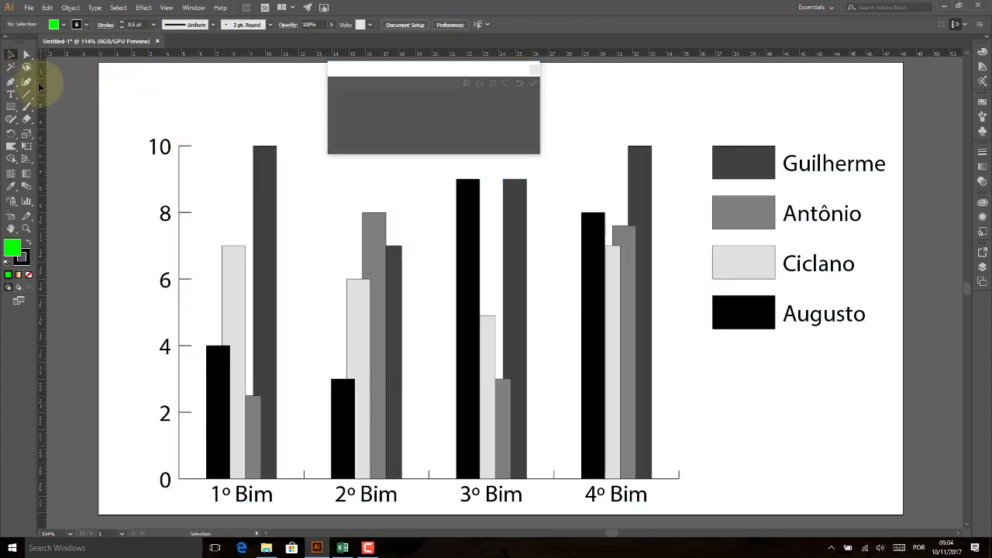
click(271, 179)
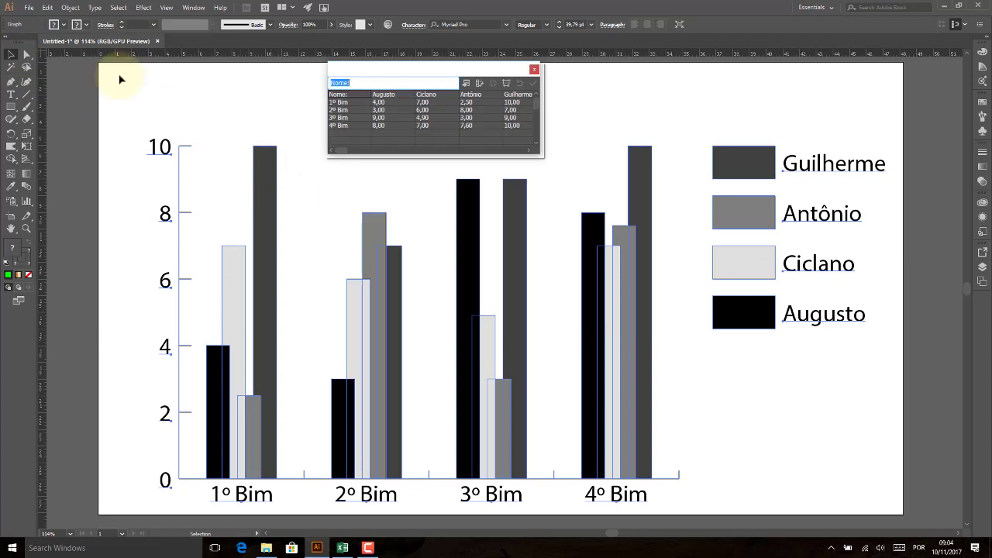
click(12, 55)
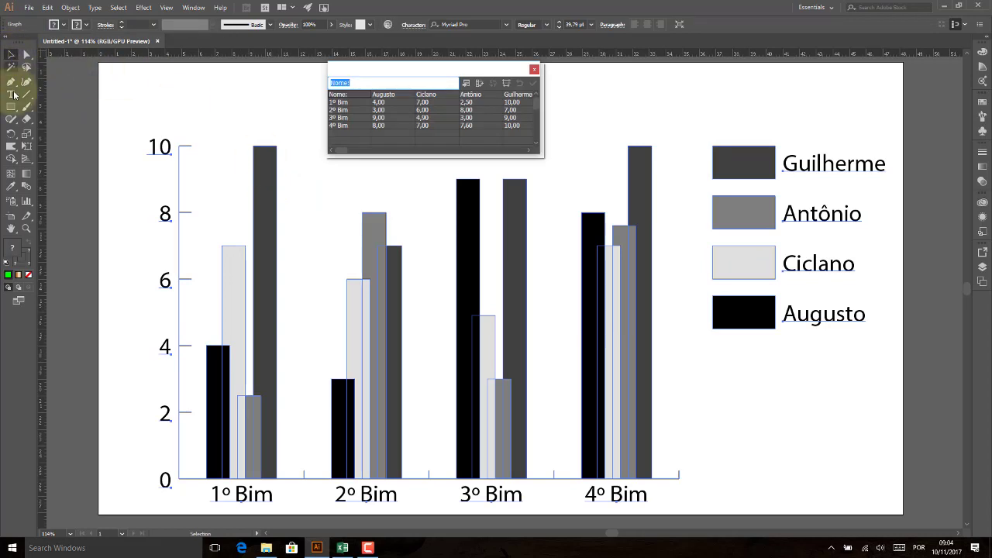
click(27, 203)
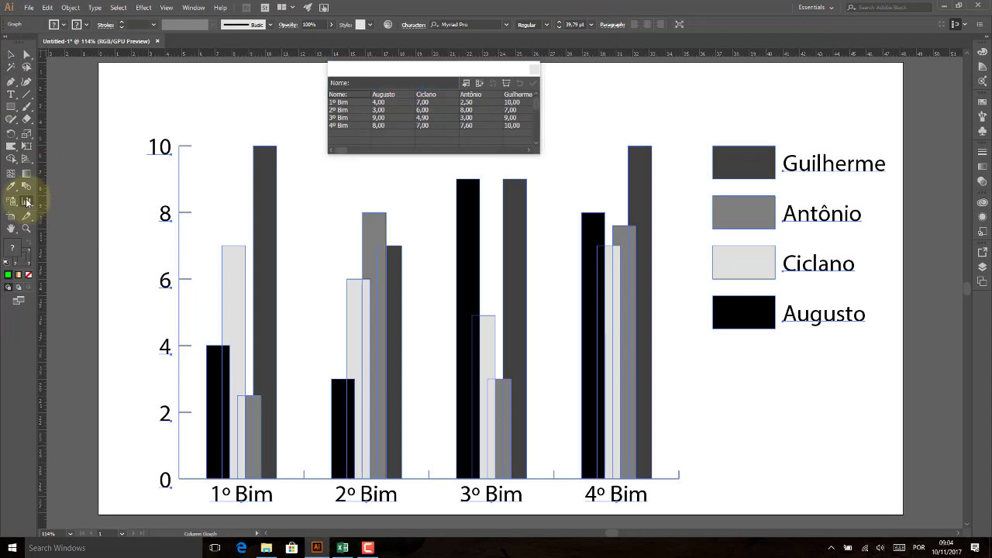
double_click(27, 202)
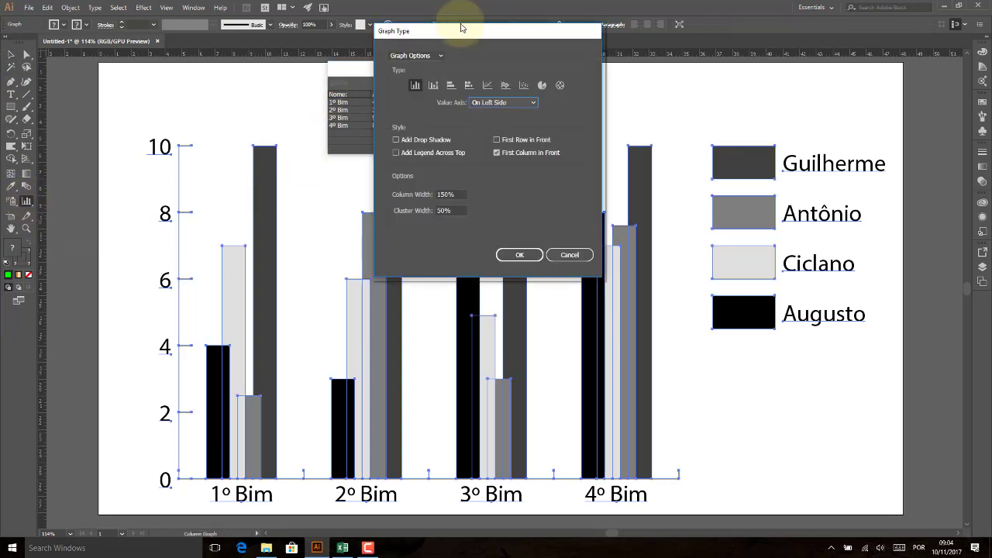
mouse_move(404, 32)
mouse_down()
mouse_move(353, 44)
mouse_move(121, 55)
mouse_move(605, 109)
mouse_move(660, 103)
mouse_move(653, 99)
mouse_up()
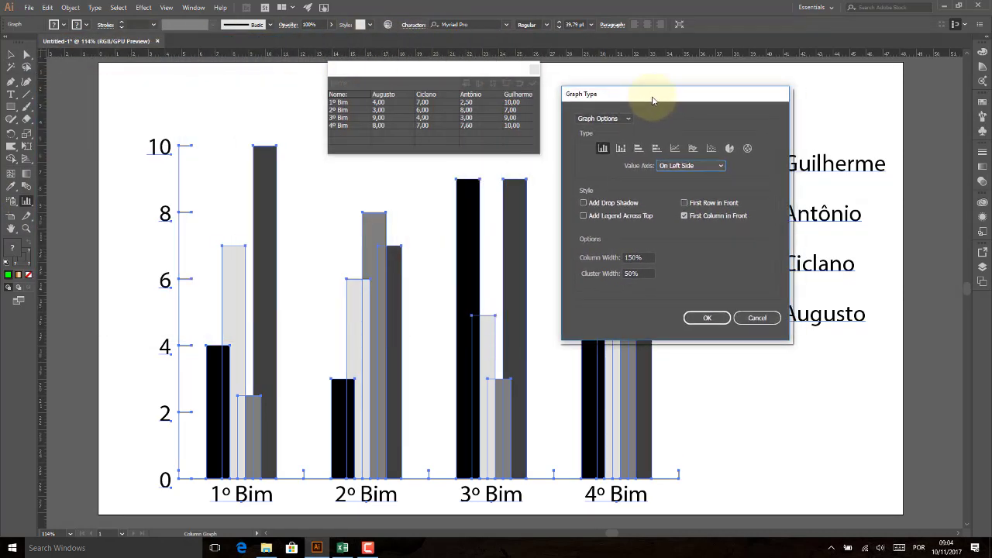
click(595, 205)
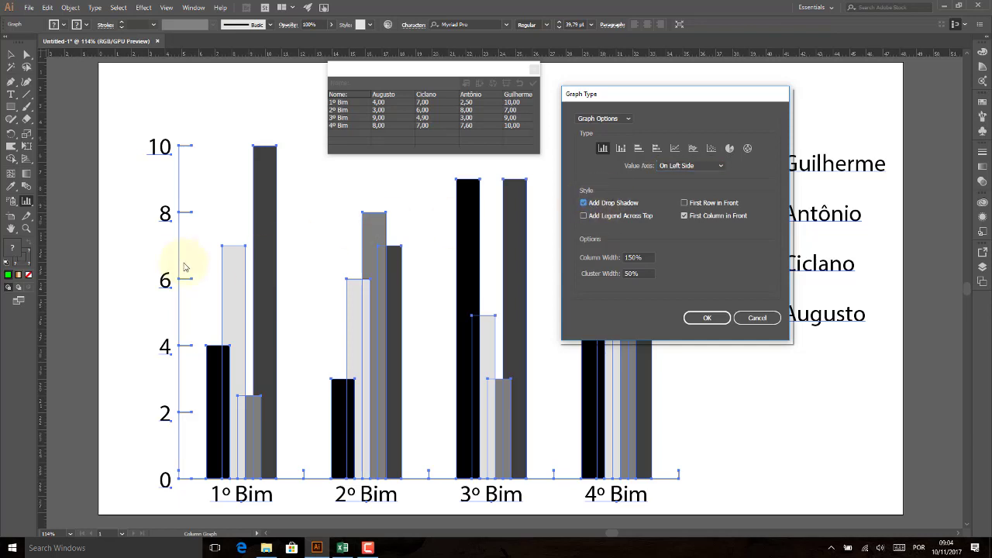
click(709, 318)
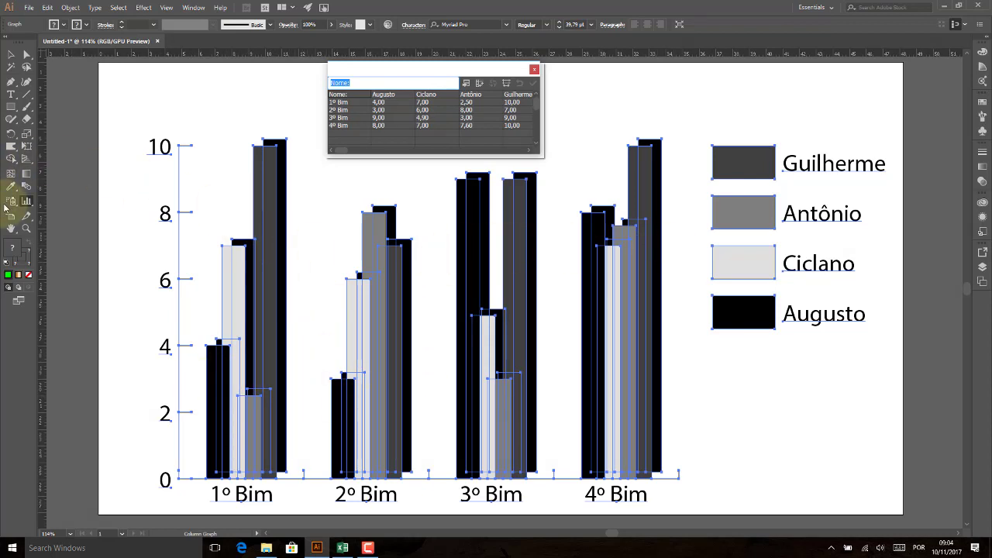
click(27, 202)
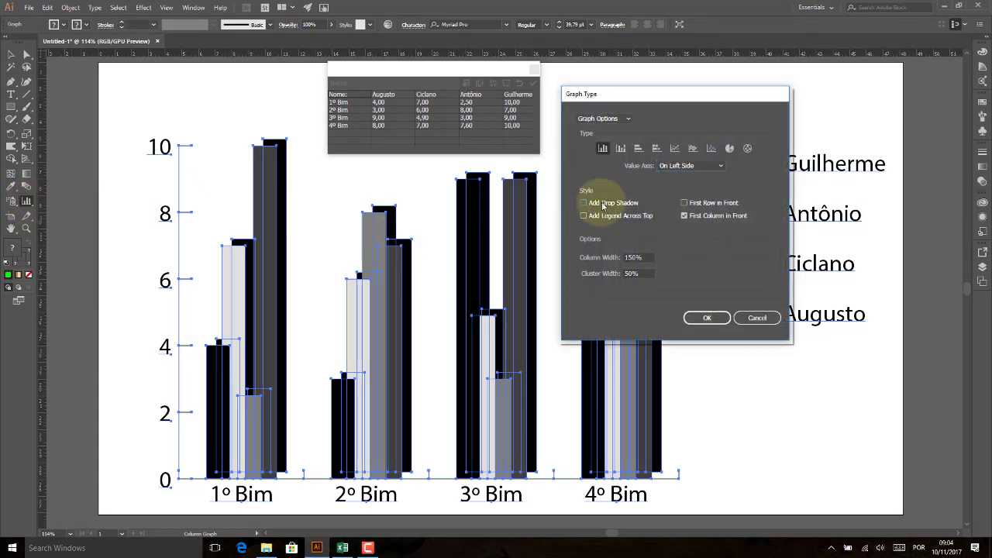
click(704, 317)
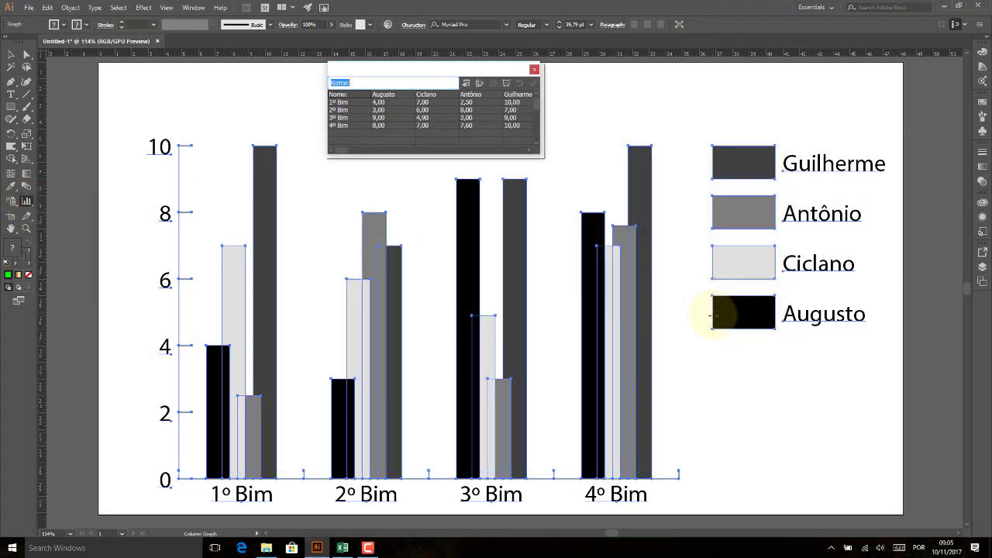
click(29, 202)
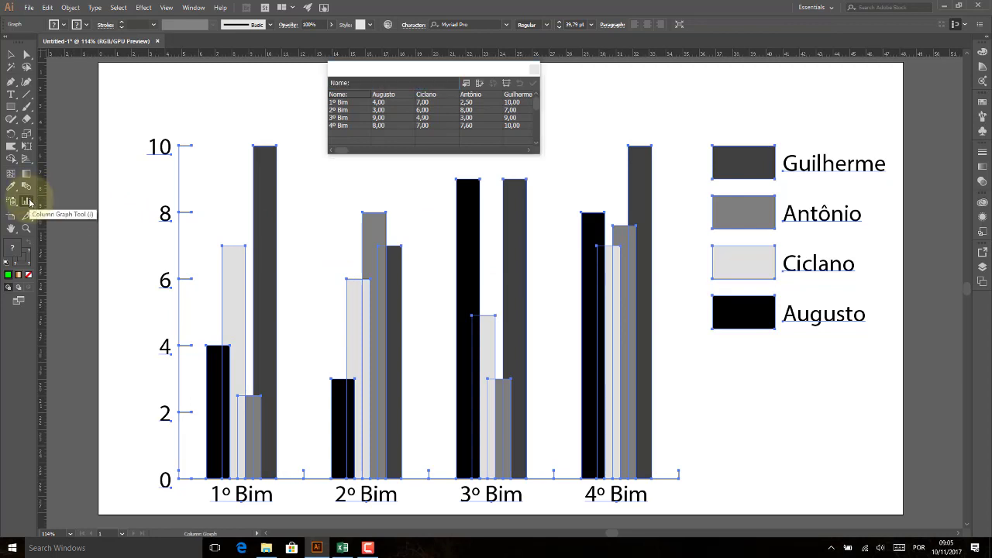
- Change the graph type to horizontal Bar in the Graph Type settings
double_click(29, 202)
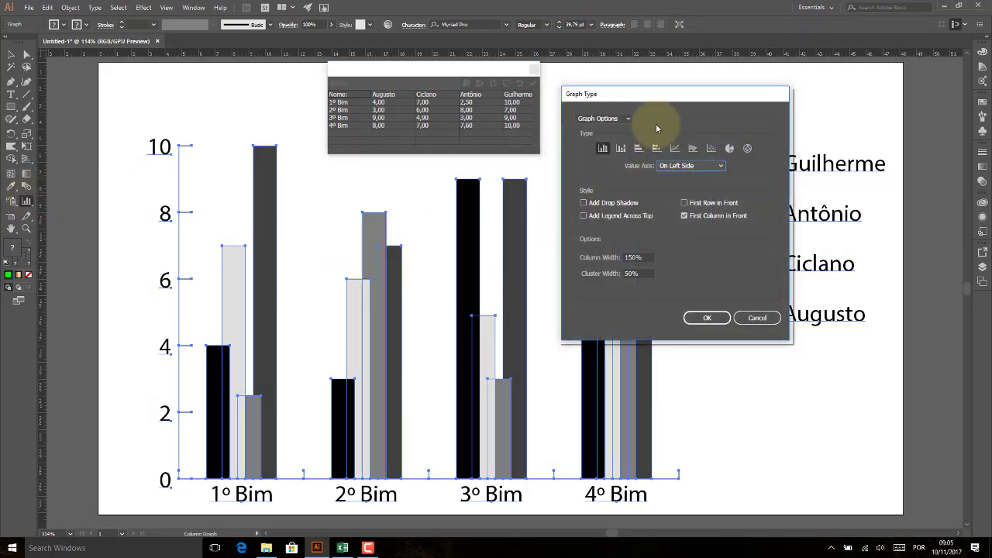
drag(667, 93, 606, 133)
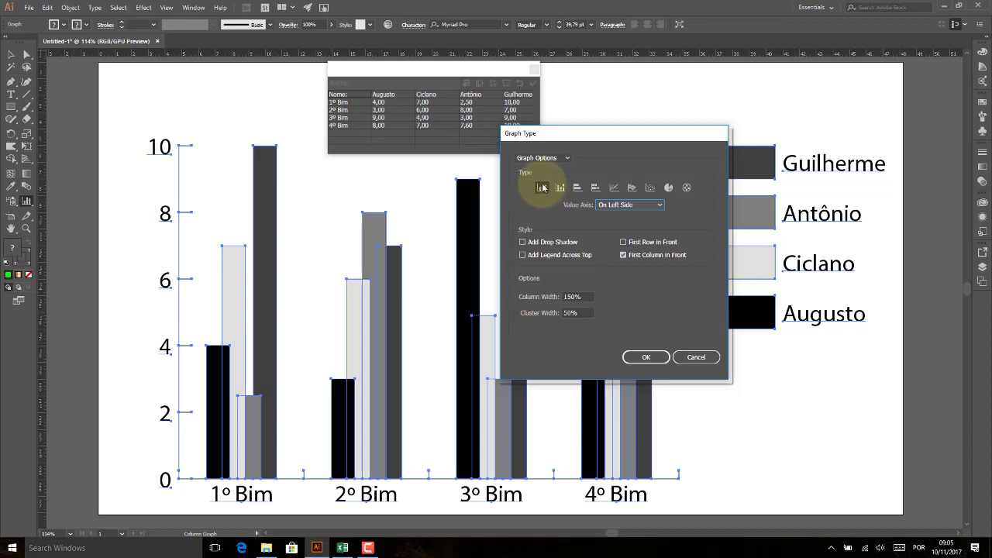
click(578, 187)
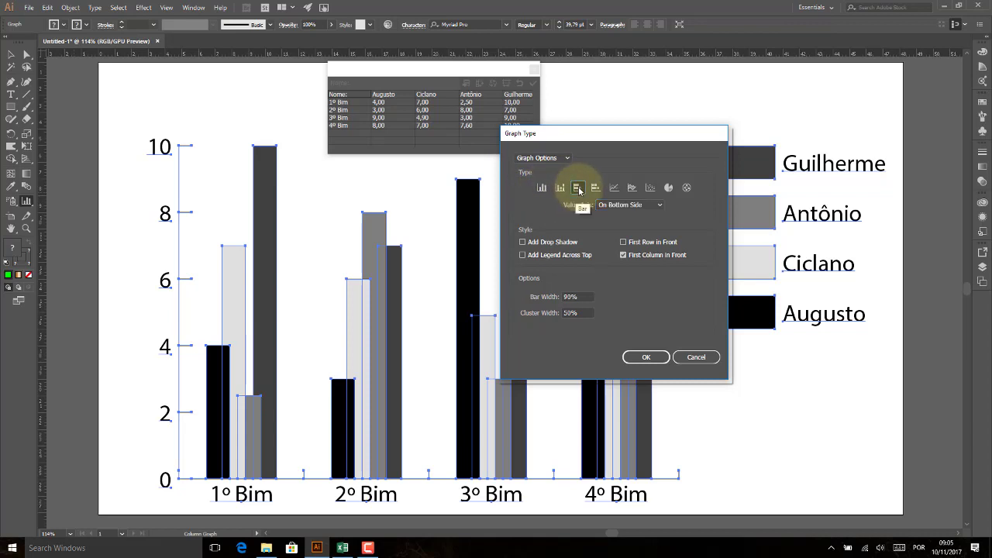
click(645, 357)
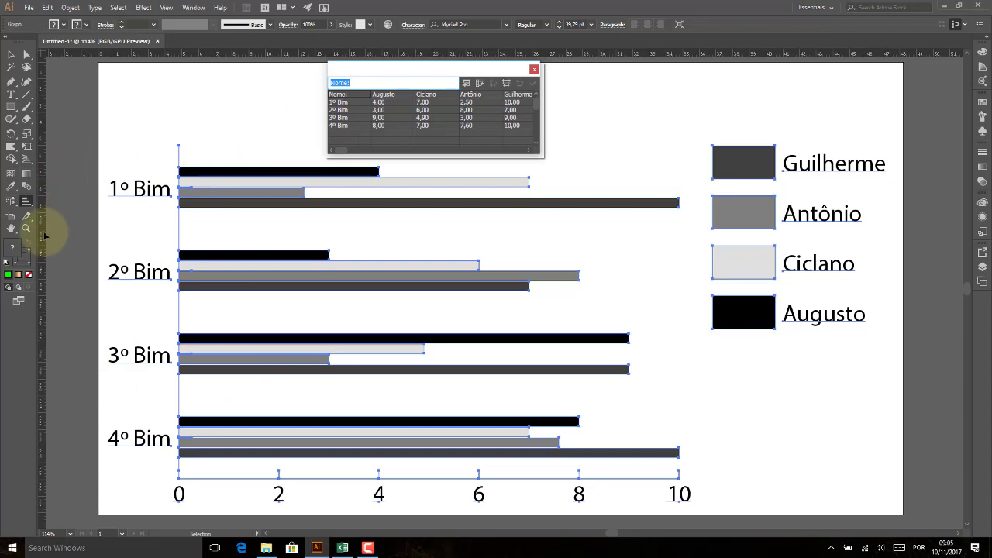
- Convert the grade chart to a line graph with marked points across the four bimesters
click(28, 201)
double_click(28, 201)
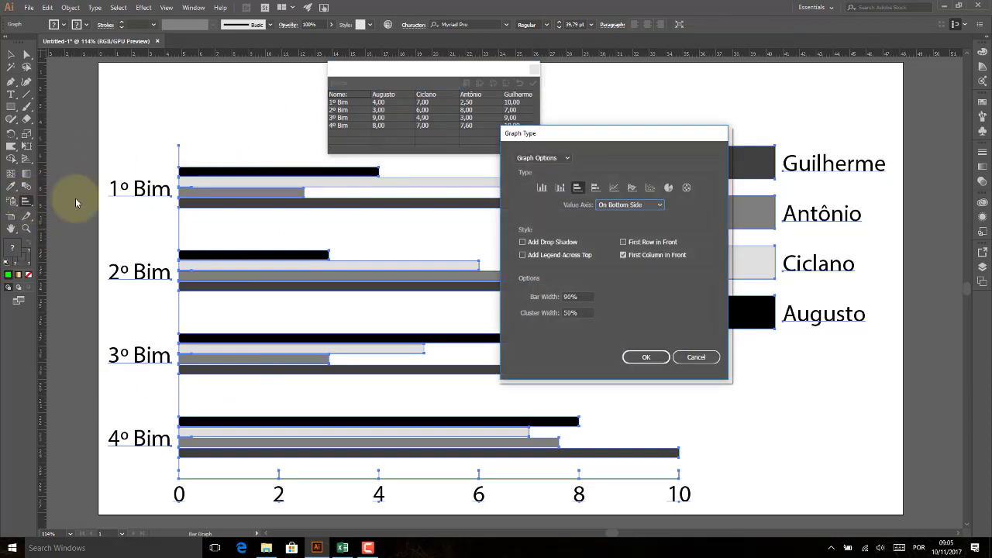
click(614, 189)
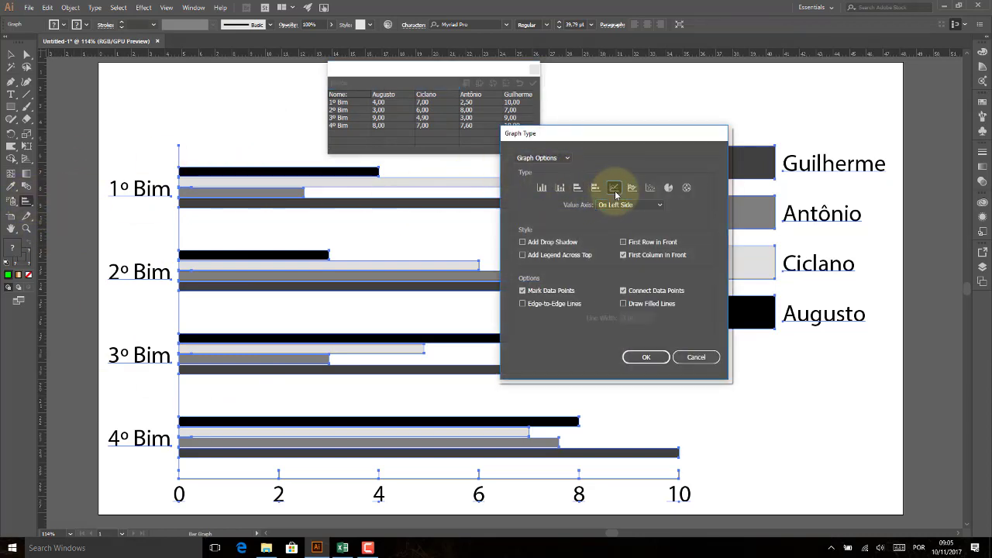
click(645, 356)
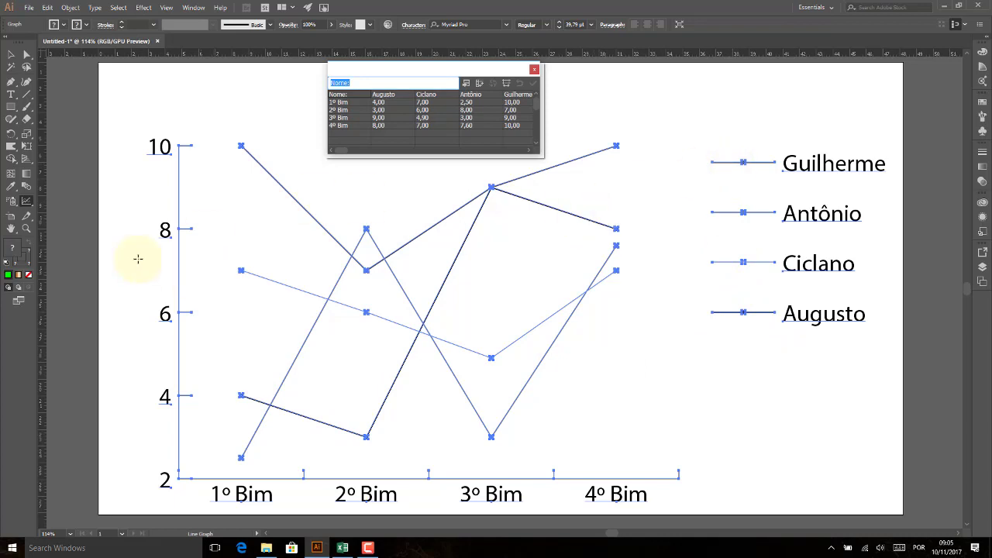
click(24, 201)
- Switch the chart to Pie and transpose rows/columns to get one pie per student
double_click(25, 201)
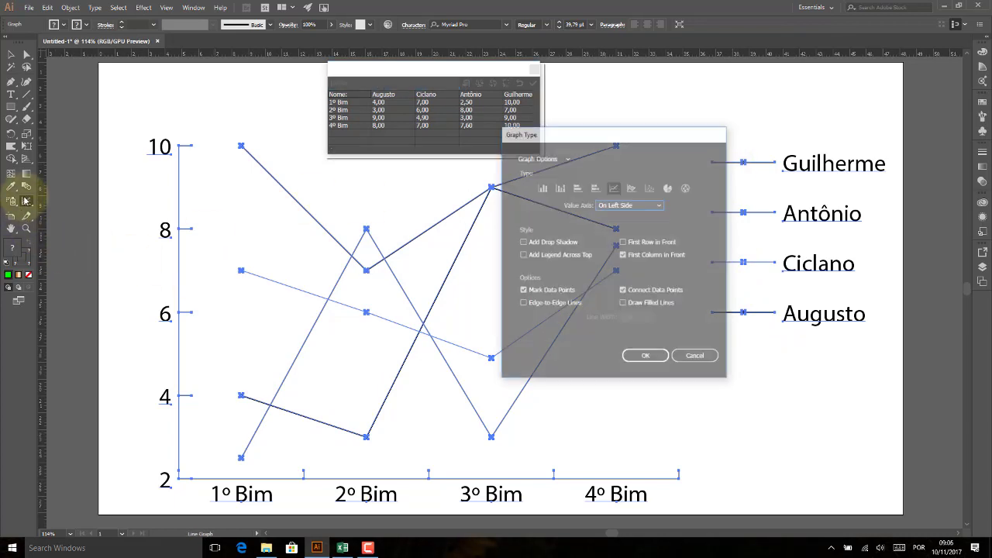
click(669, 187)
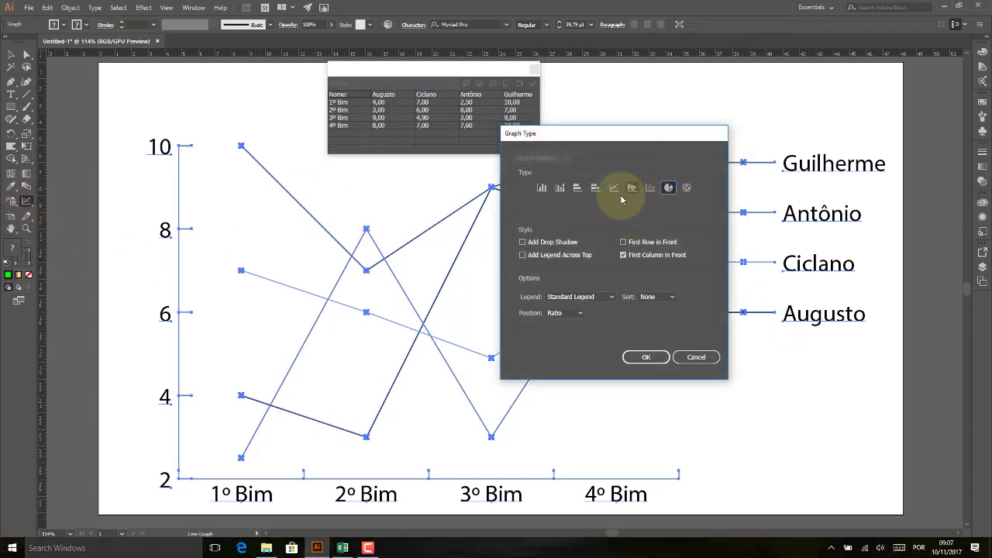
click(643, 358)
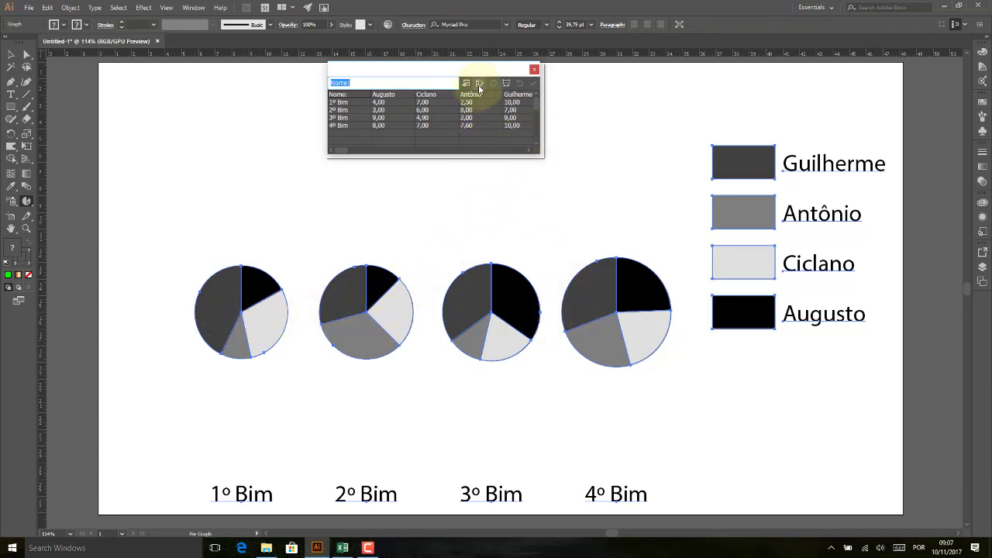
click(534, 83)
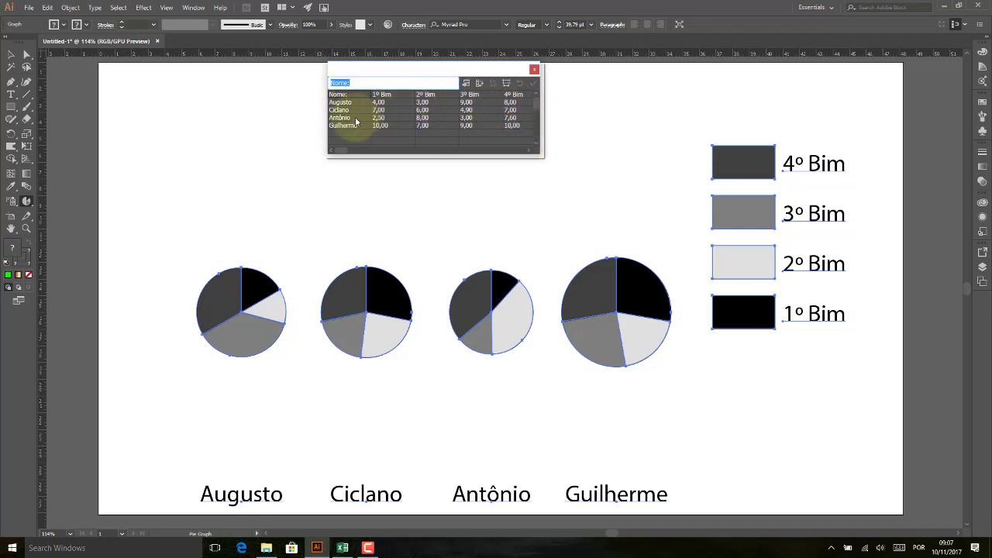
click(343, 546)
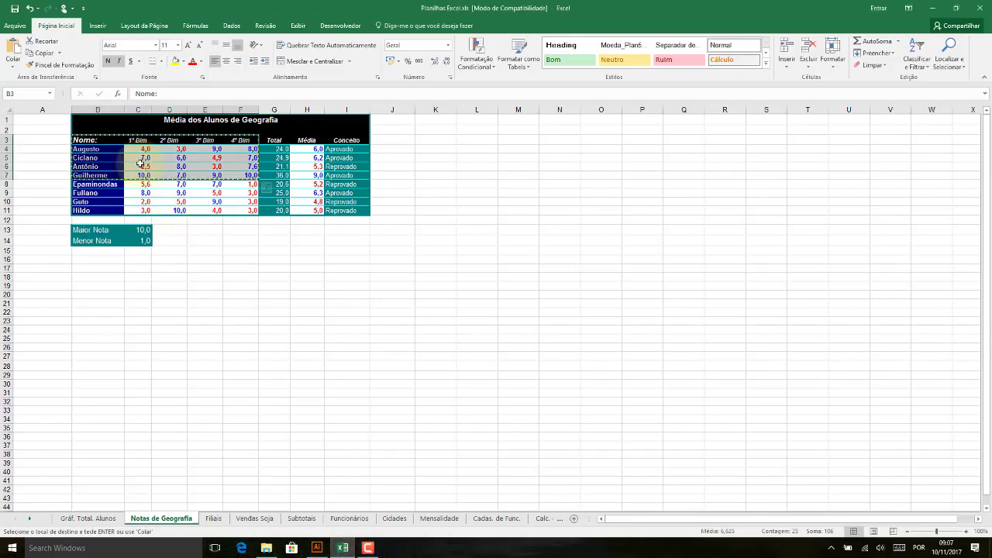
click(339, 550)
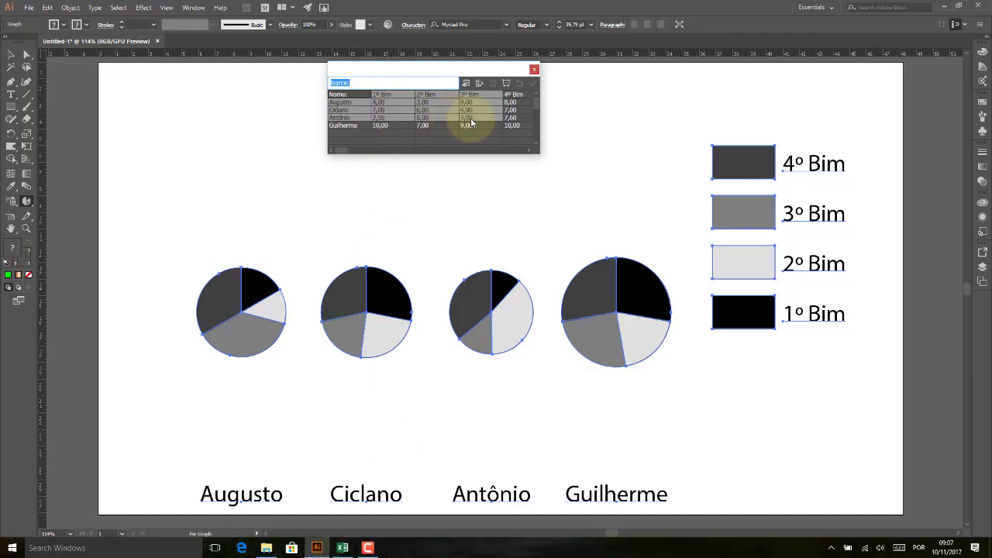
- Delete every name and value from the graph data table and move its window aside
drag(470, 118, 517, 126)
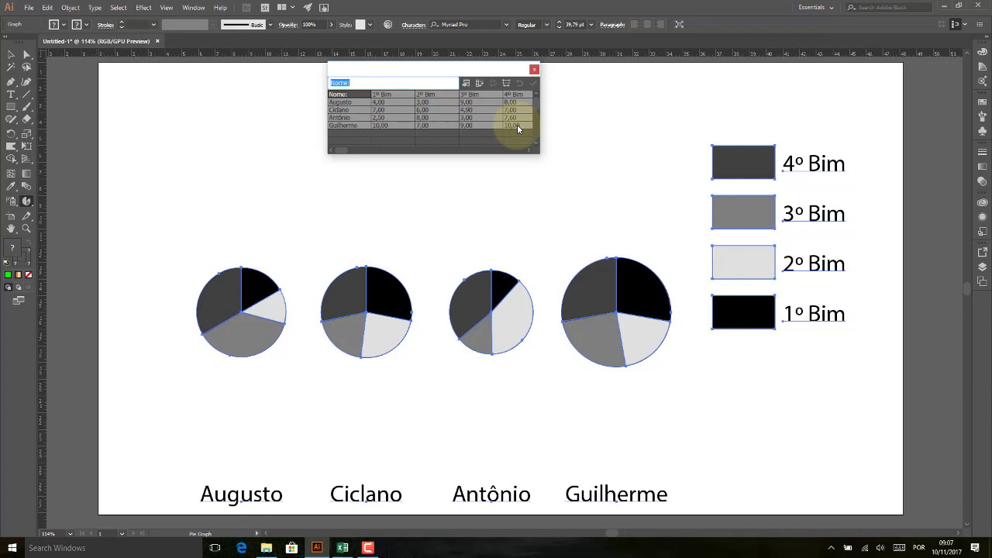
key(Delete)
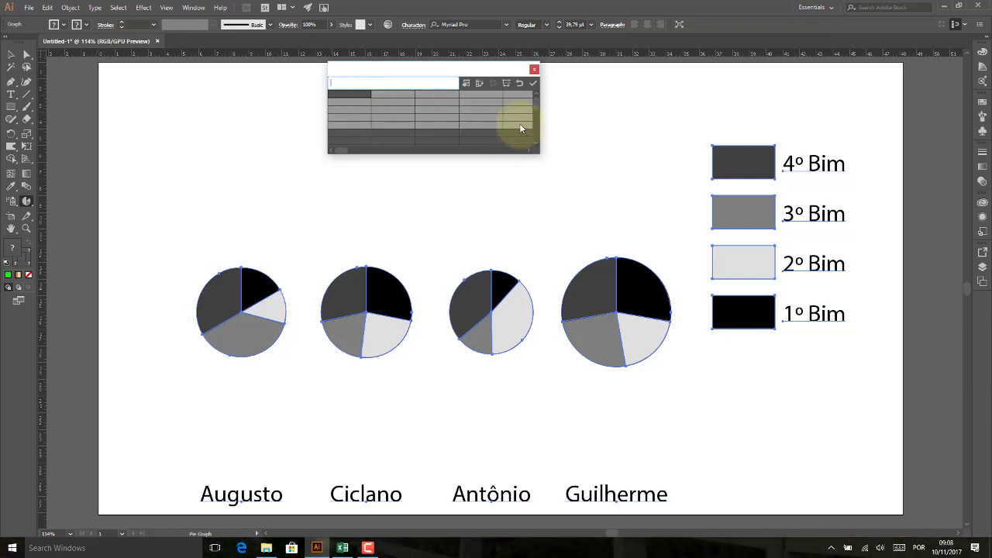
click(356, 93)
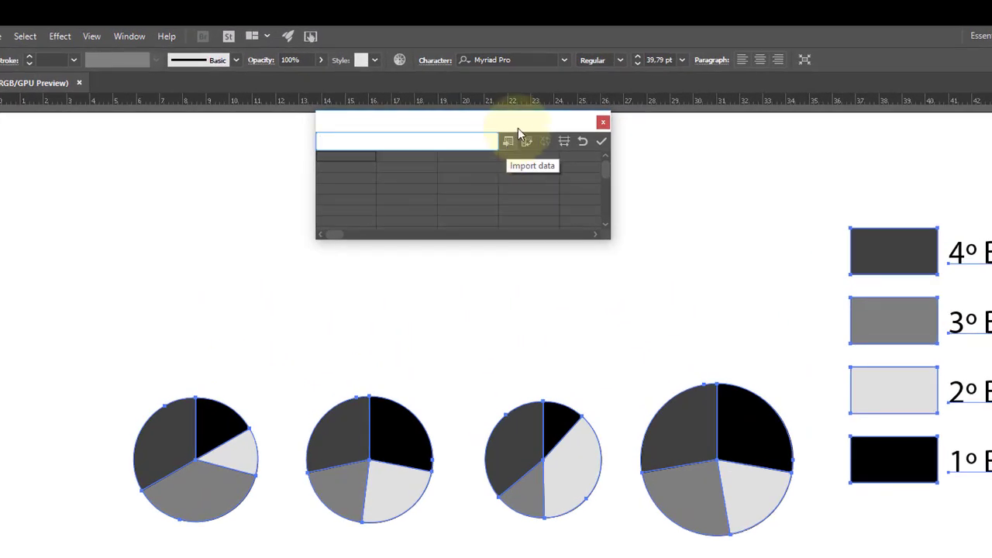
drag(518, 128, 471, 137)
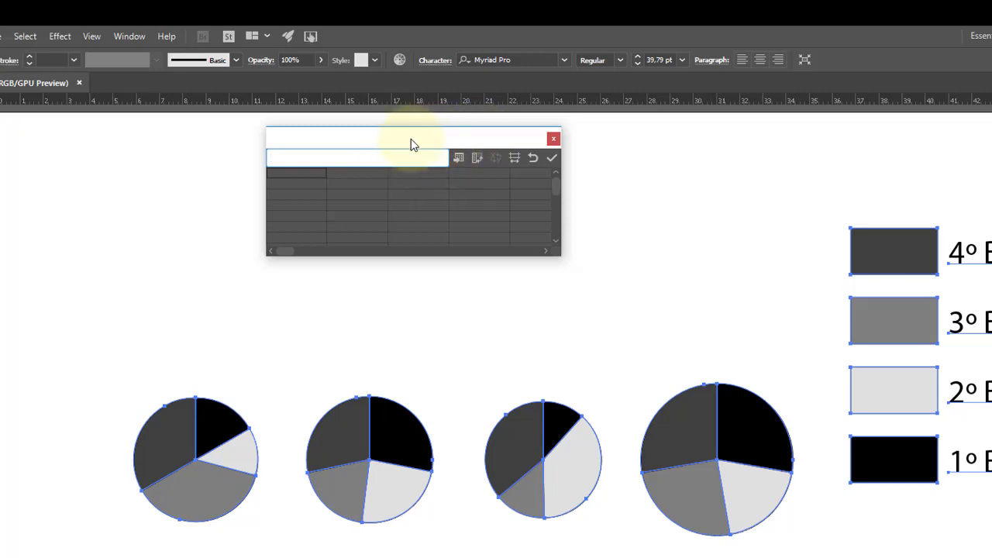
- Import dados soja.txt from the Desktop into the graph data
click(458, 159)
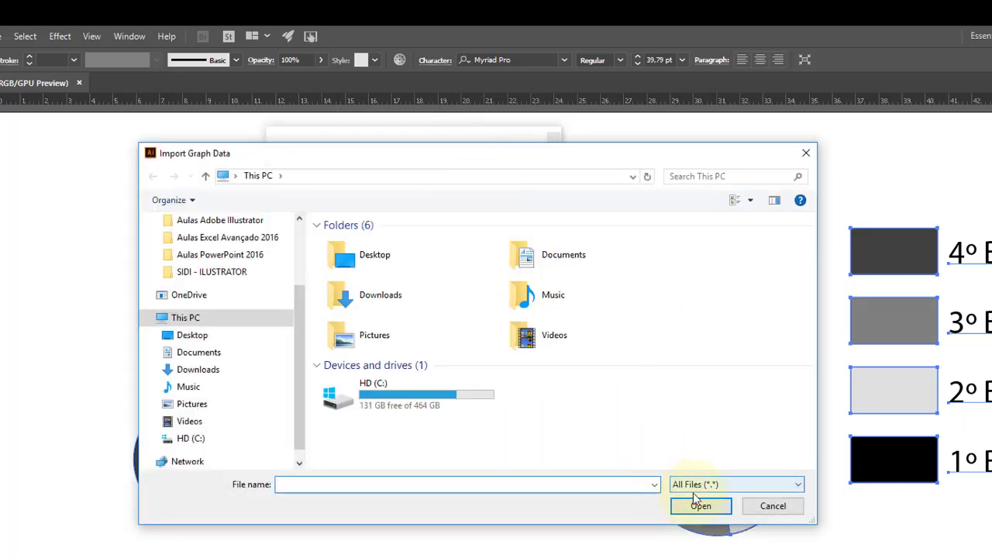
drag(301, 330, 302, 223)
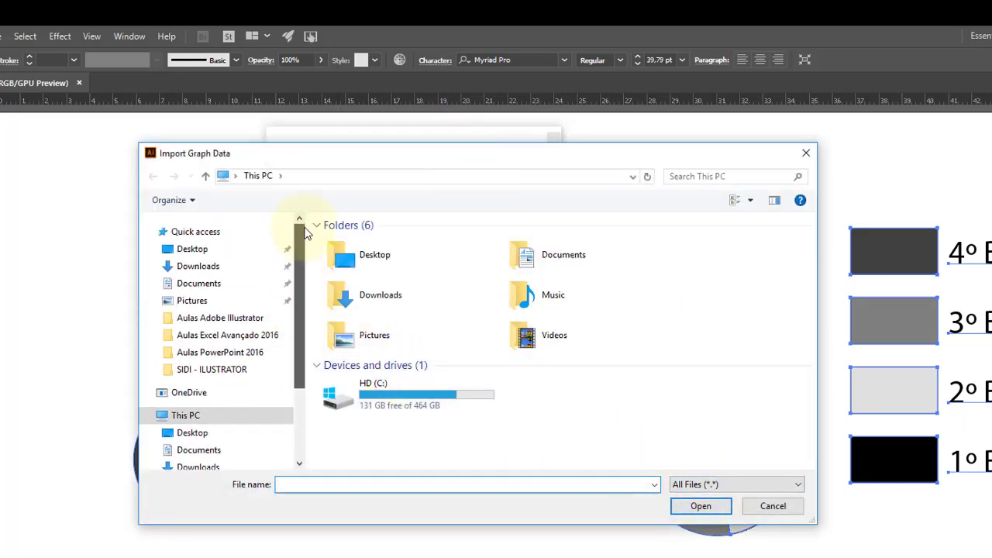
click(191, 248)
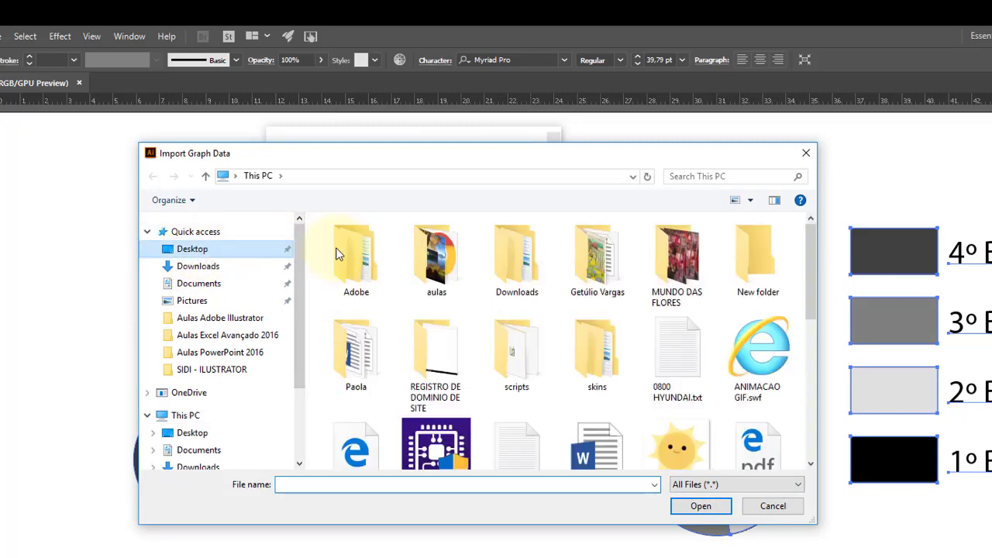
drag(813, 247, 809, 295)
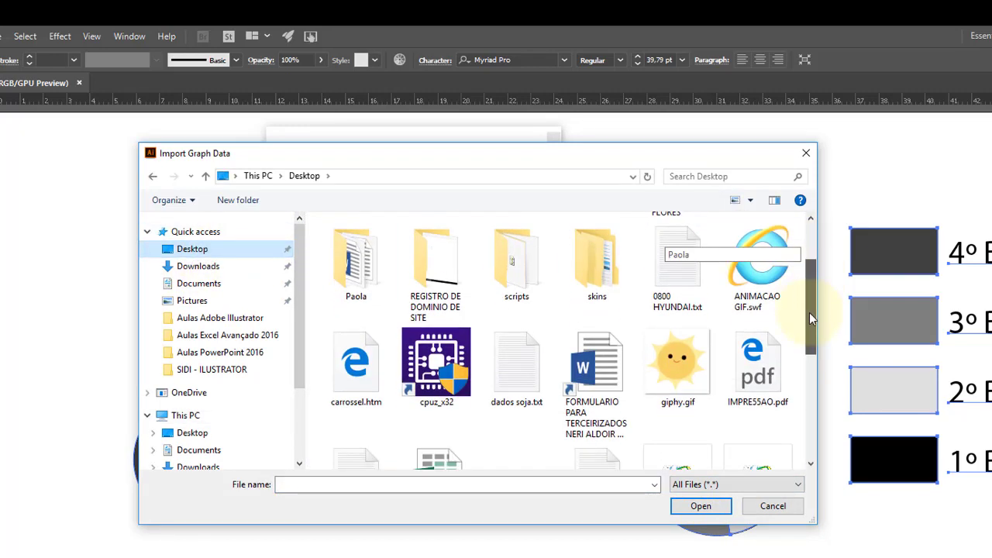
click(522, 305)
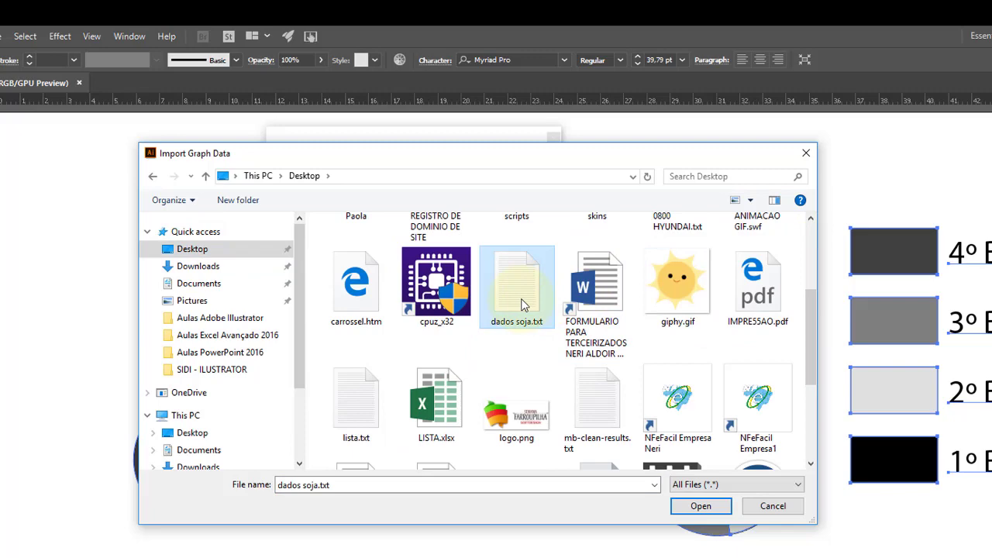
click(706, 512)
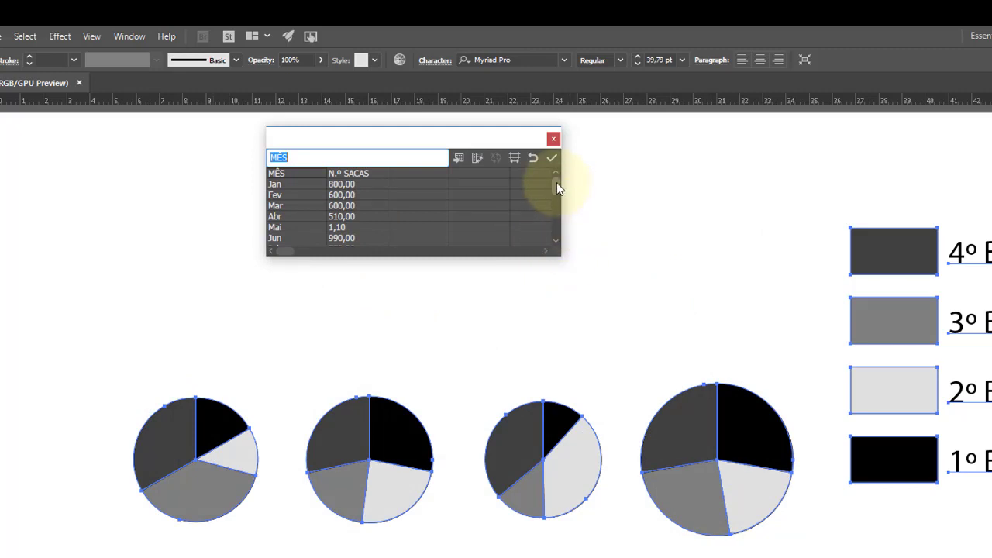
- Apply the monthly data transposed so it forms a single pie with a month legend
mouse_move(557, 183)
mouse_down()
mouse_move(557, 199)
mouse_move(556, 172)
mouse_up()
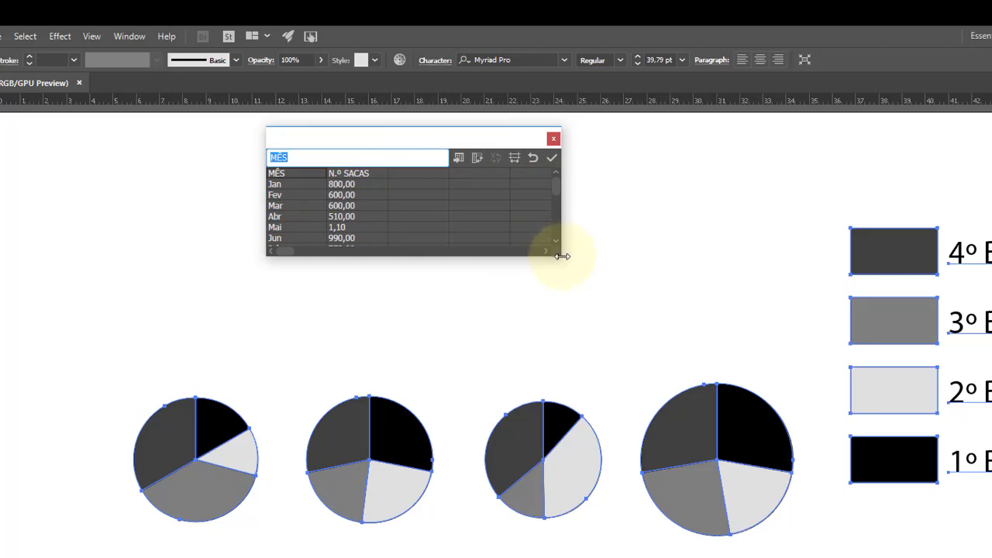
mouse_move(562, 256)
mouse_down()
mouse_move(584, 326)
mouse_move(409, 327)
mouse_move(582, 336)
mouse_move(498, 335)
mouse_move(530, 329)
mouse_up()
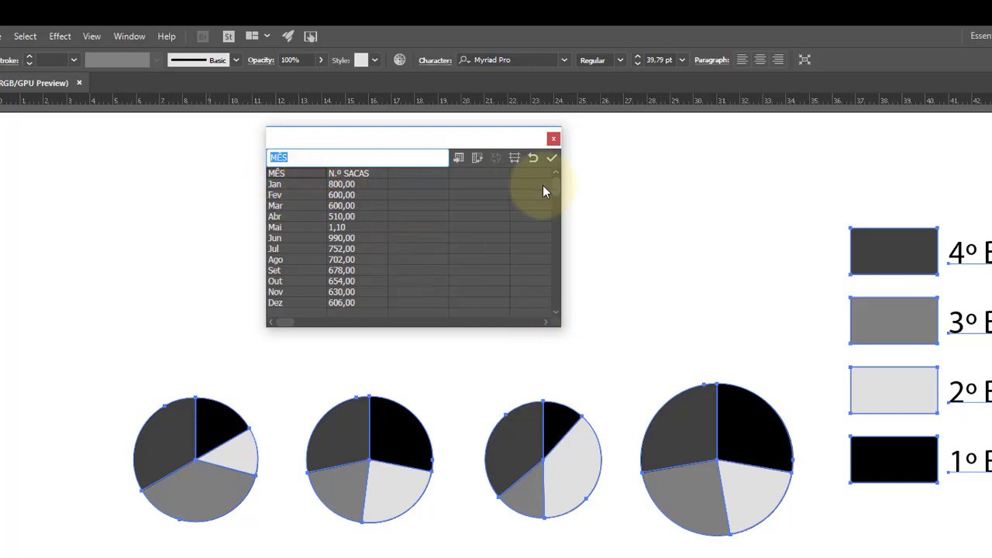
click(552, 159)
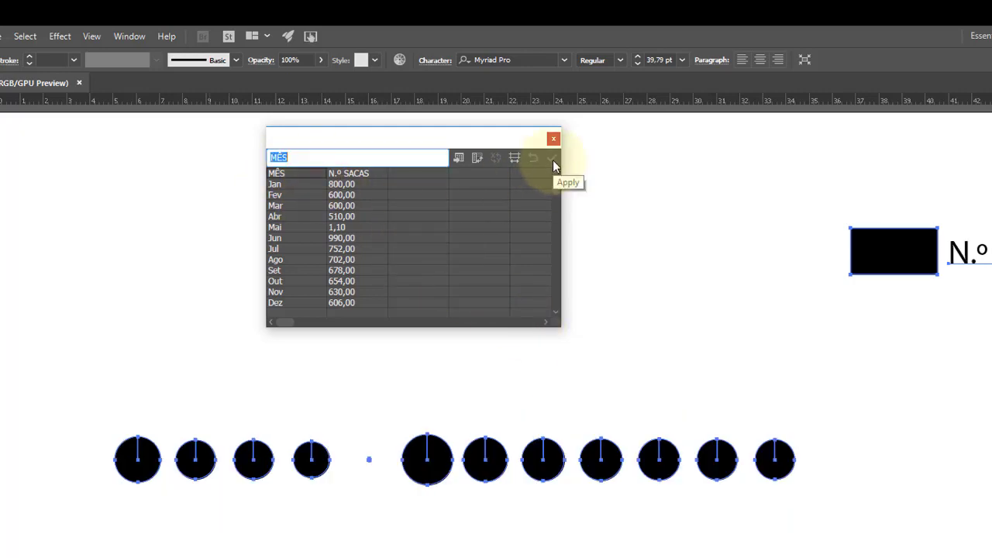
click(476, 157)
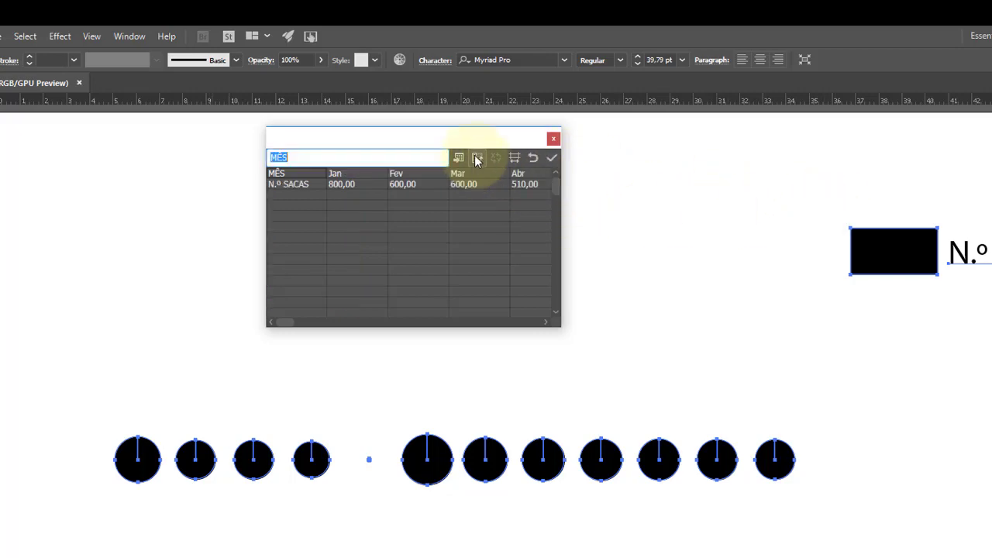
click(556, 157)
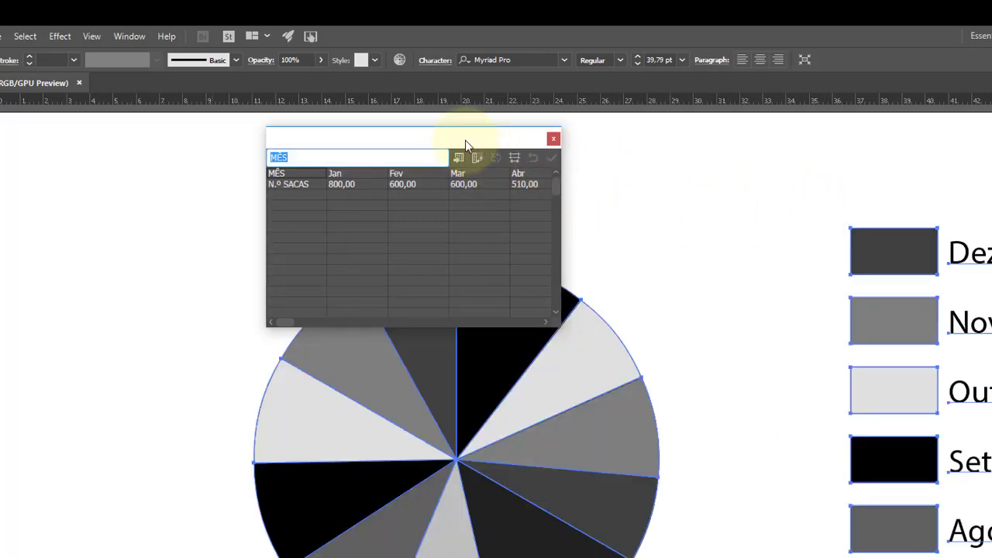
drag(465, 138, 229, 87)
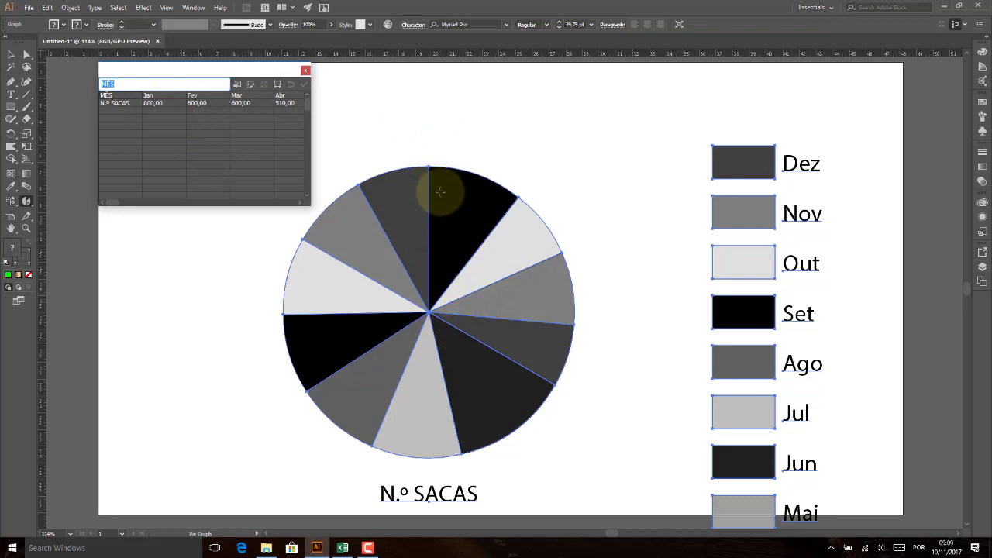
- Reposition and rescale the pie chart and legend on the artboard
click(12, 59)
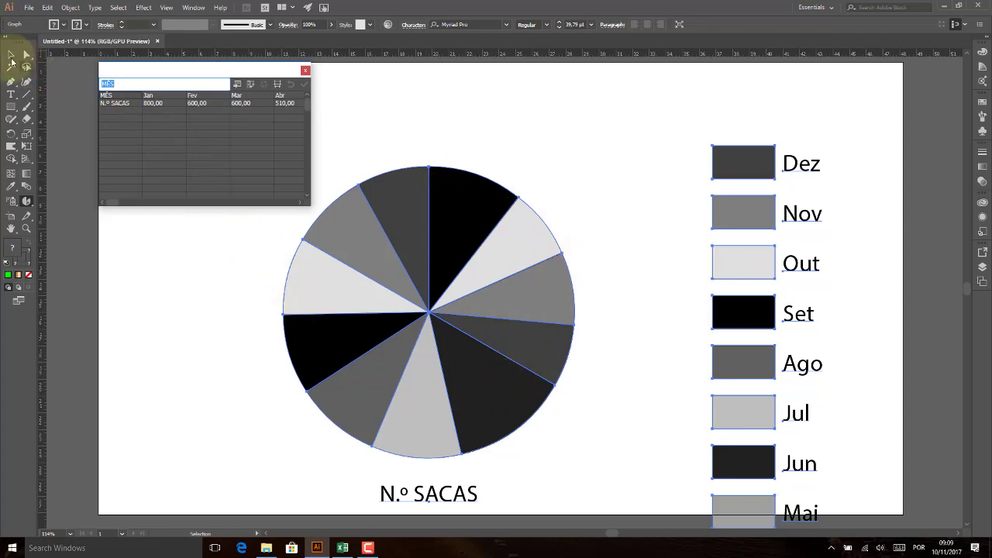
mouse_move(376, 166)
mouse_down()
mouse_move(443, 211)
mouse_move(430, 223)
mouse_move(394, 211)
mouse_move(446, 280)
mouse_move(445, 270)
mouse_move(491, 255)
mouse_up()
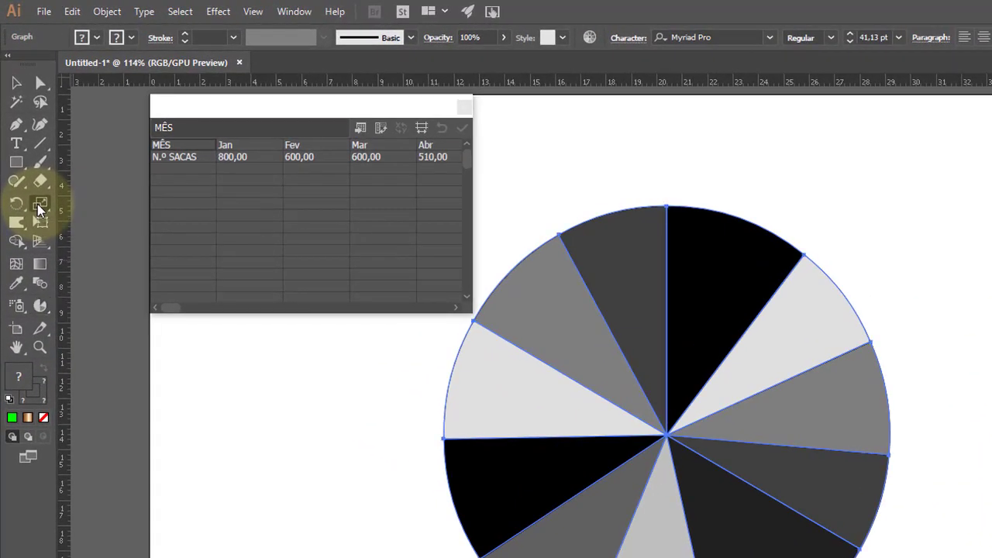
click(39, 206)
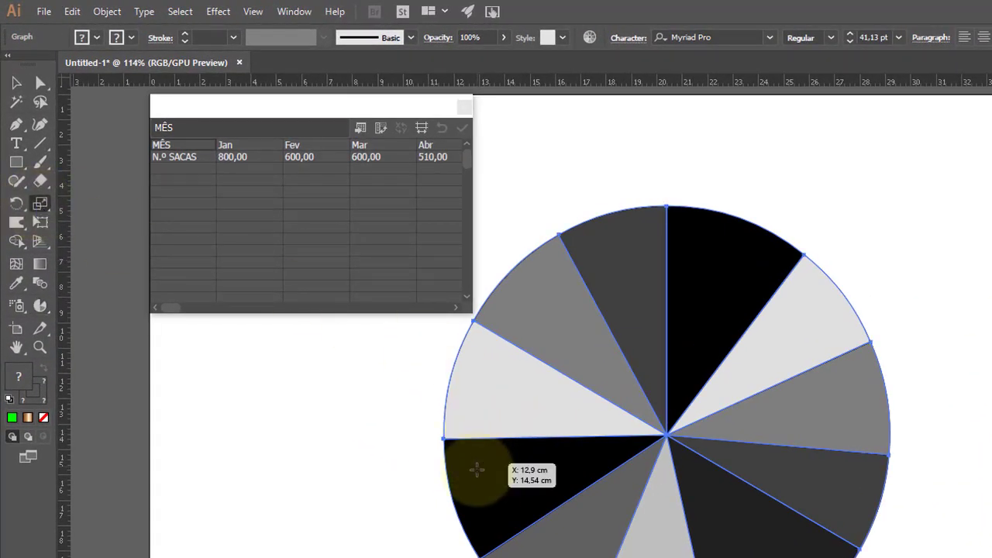
drag(477, 462, 378, 510)
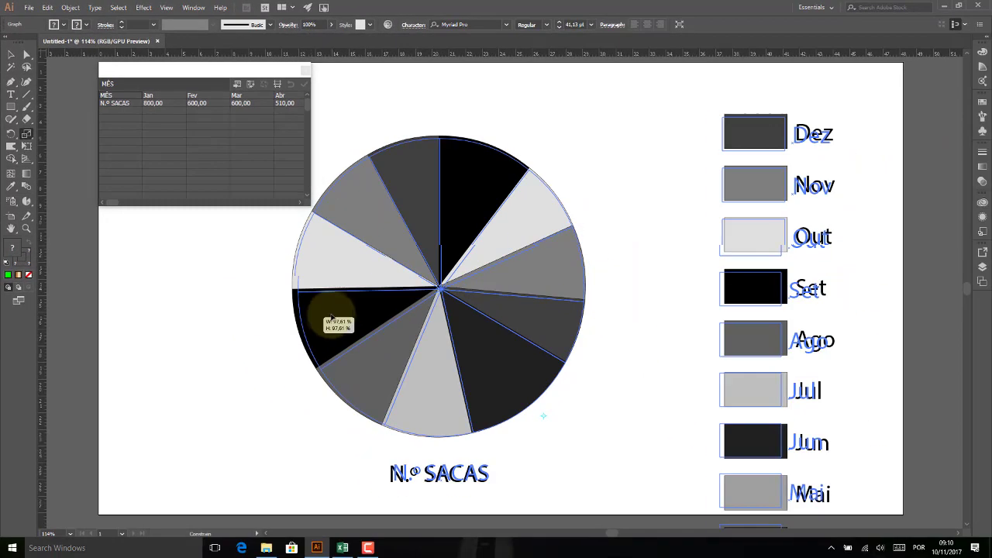
mouse_move(306, 411)
mouse_down()
mouse_move(337, 335)
mouse_move(375, 356)
mouse_move(362, 331)
mouse_move(418, 369)
mouse_move(398, 354)
mouse_up()
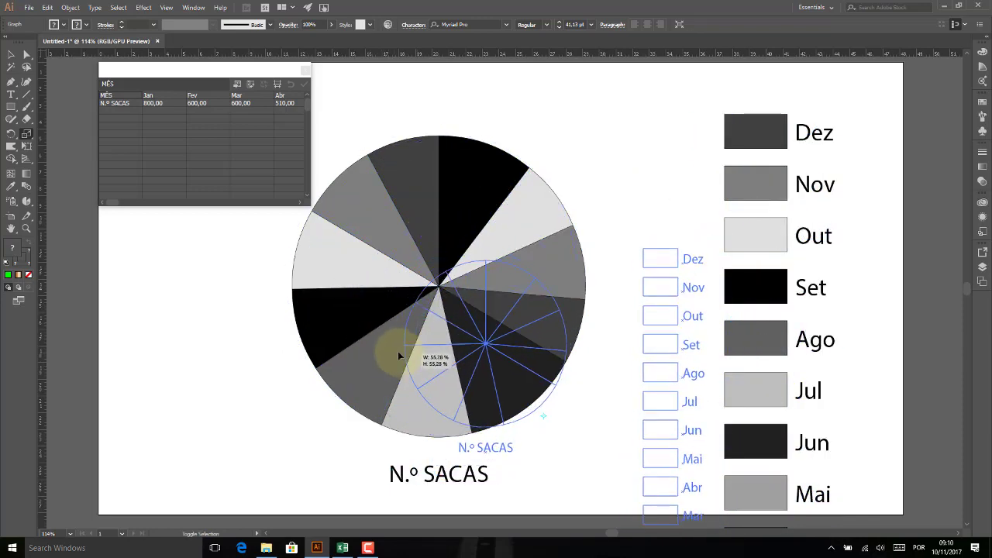
click(12, 54)
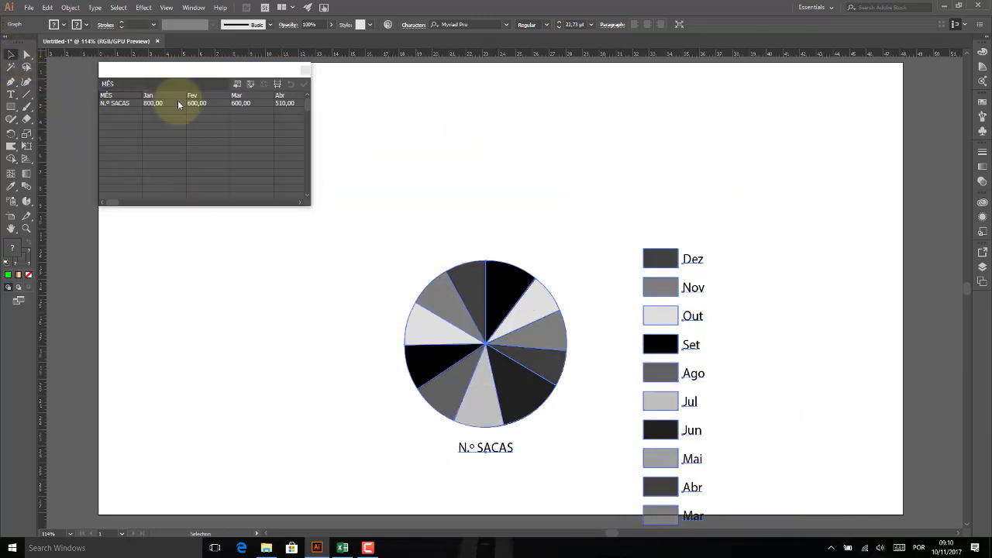
drag(458, 279, 351, 177)
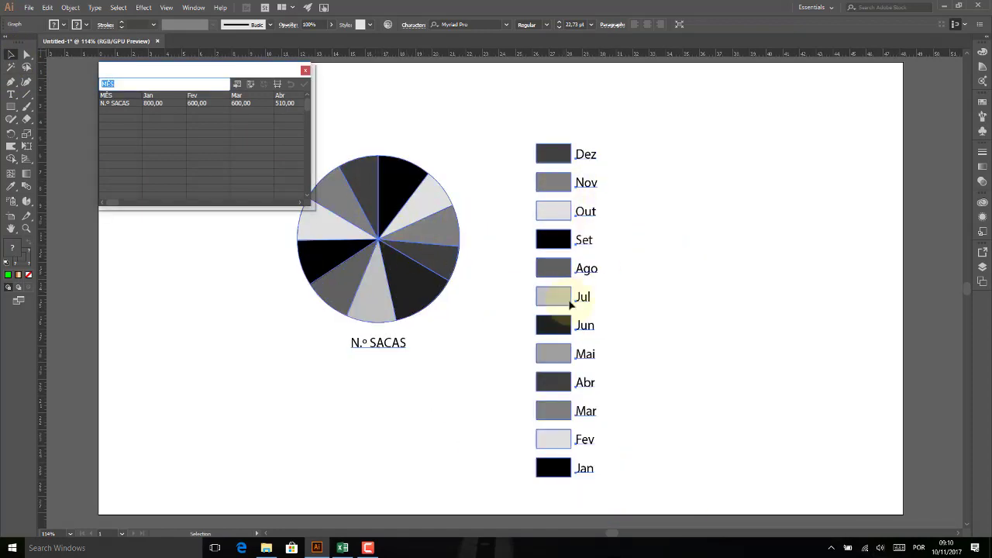
drag(427, 212, 452, 219)
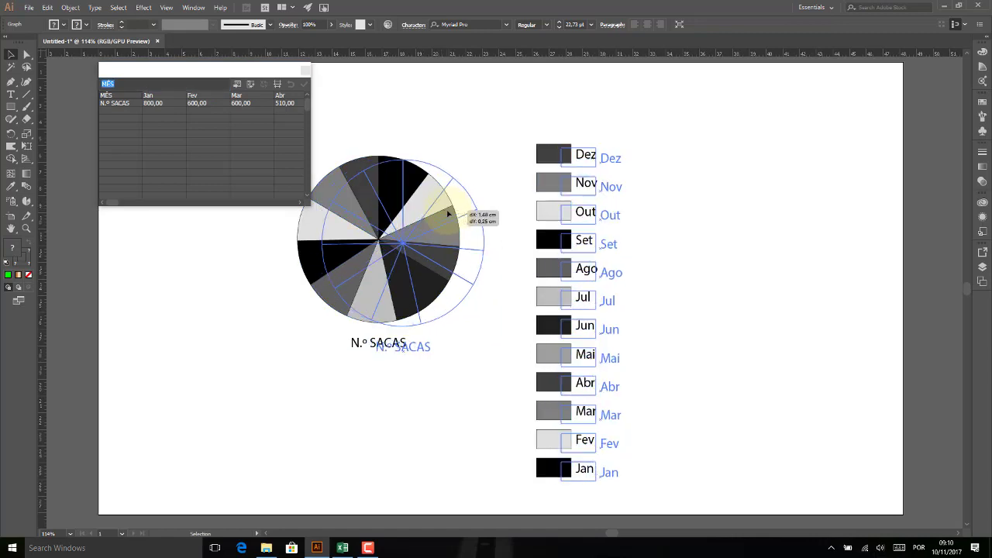
- Enlarge the pie around its centre, put the data table lower left, and isolate the graph
click(27, 134)
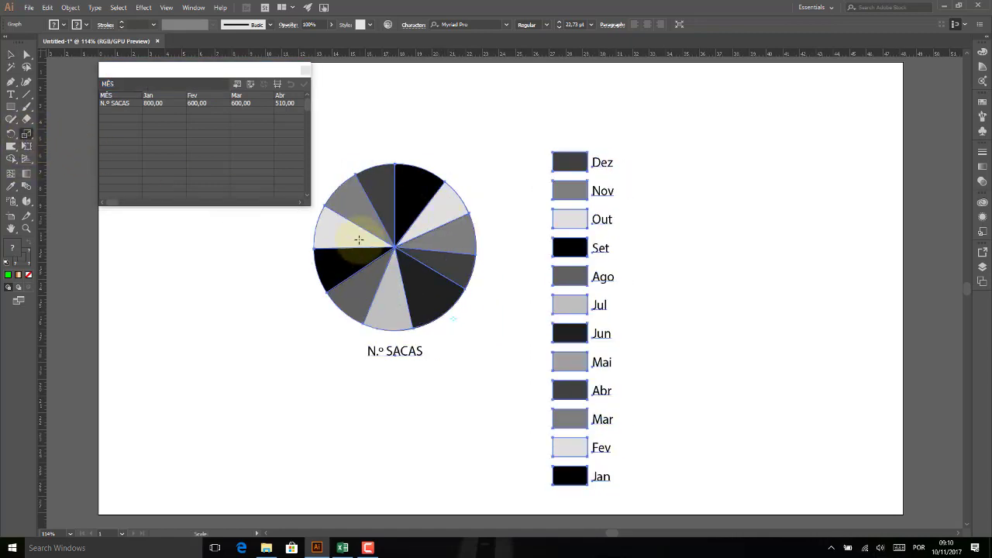
drag(359, 239, 439, 180)
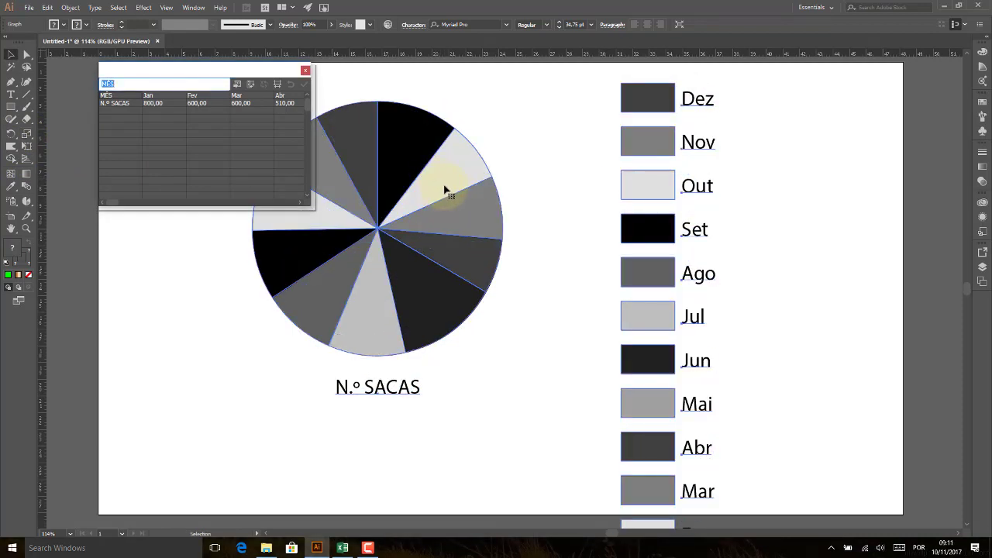
drag(440, 190, 463, 195)
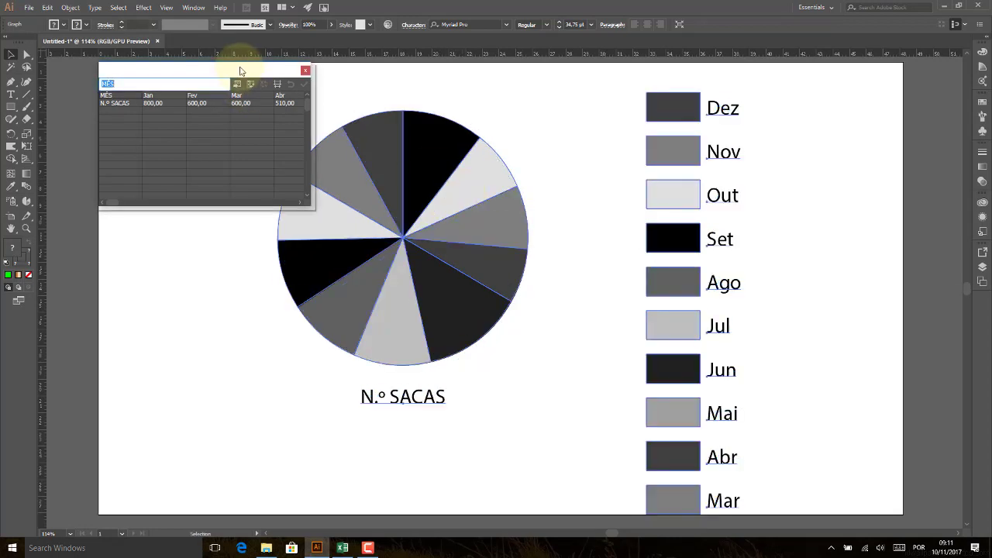
mouse_move(240, 70)
mouse_down()
mouse_move(162, 236)
mouse_move(211, 363)
mouse_up()
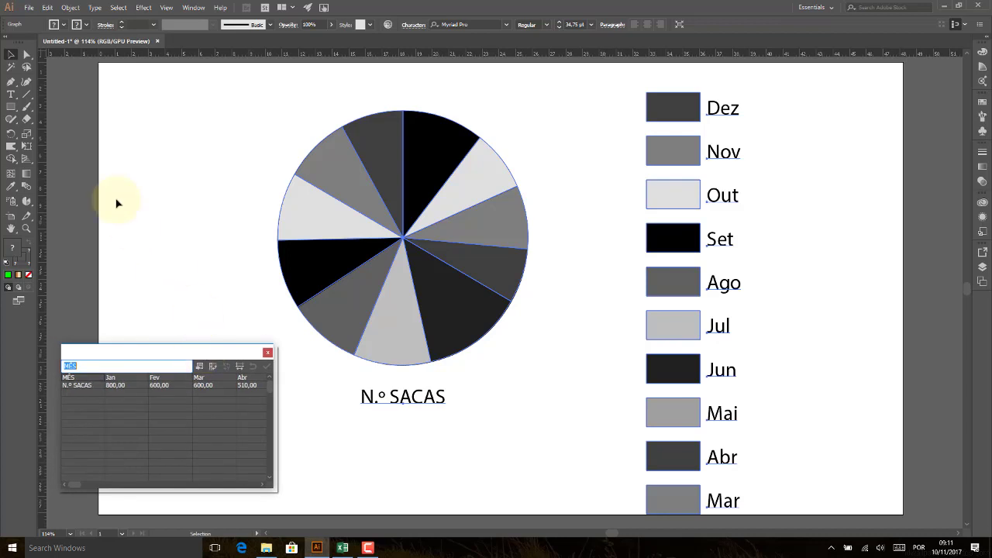
double_click(329, 164)
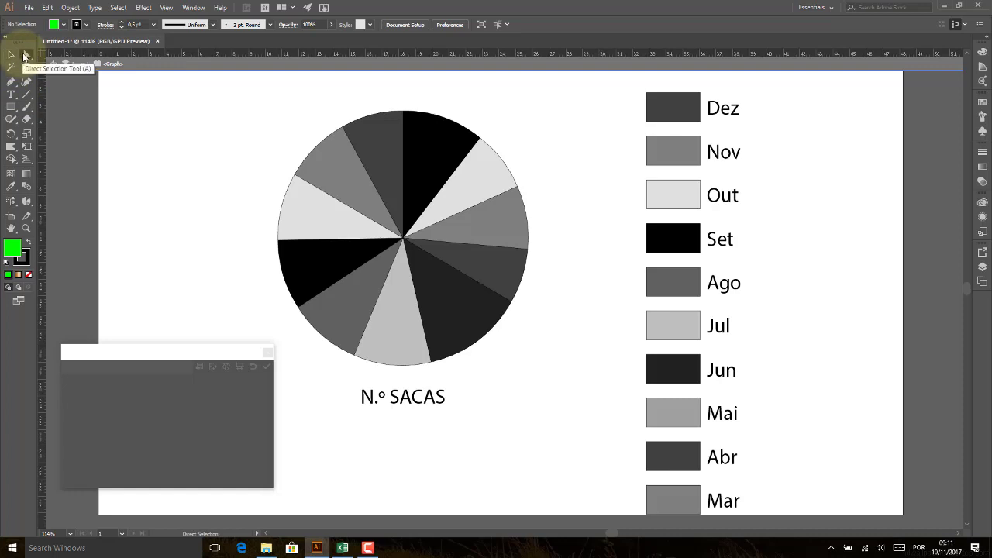
- Pull nine pie slices slightly outward with Direct Selection for an exploded pie
click(26, 56)
click(344, 188)
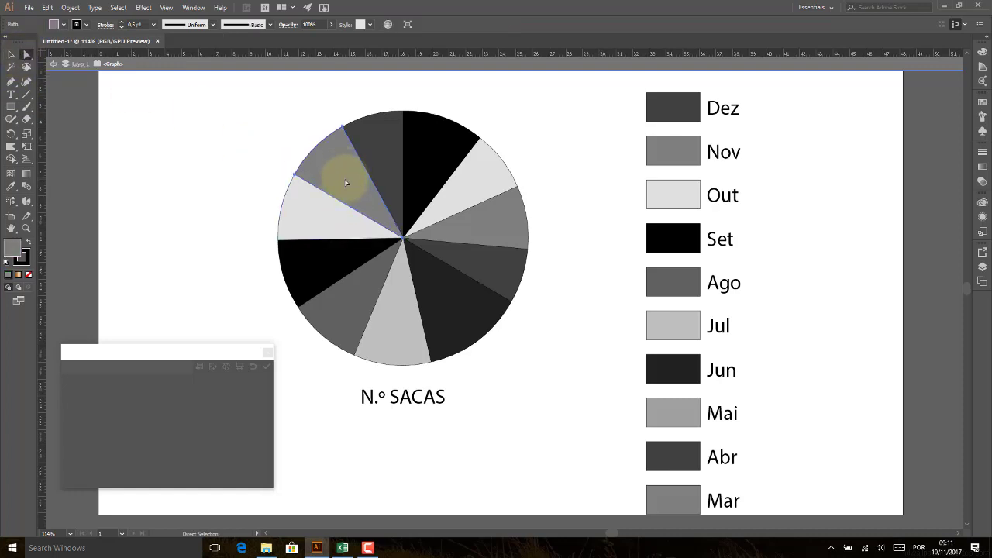
drag(355, 183, 349, 180)
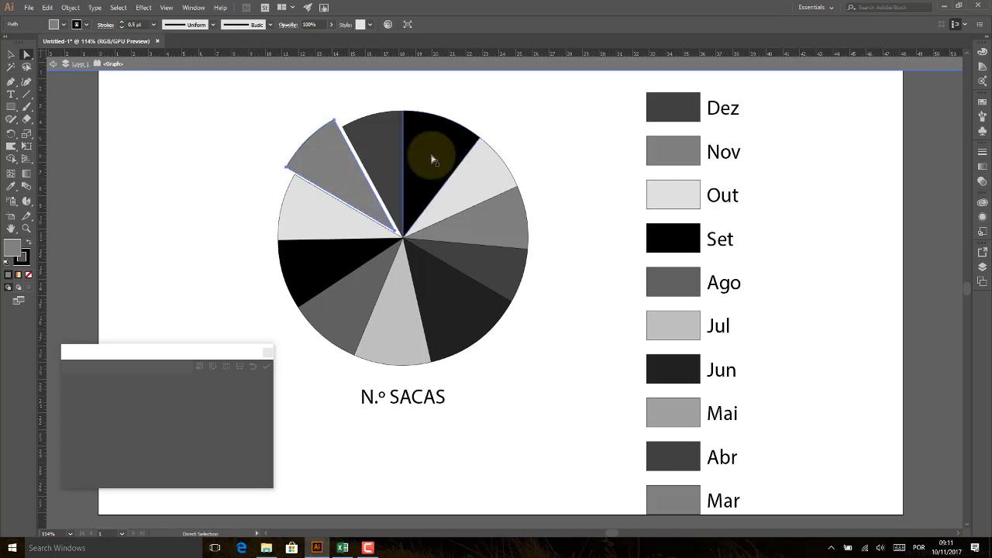
drag(433, 152, 434, 150)
mouse_move(491, 186)
mouse_down()
mouse_move(510, 195)
mouse_move(506, 225)
mouse_up()
drag(496, 260, 500, 264)
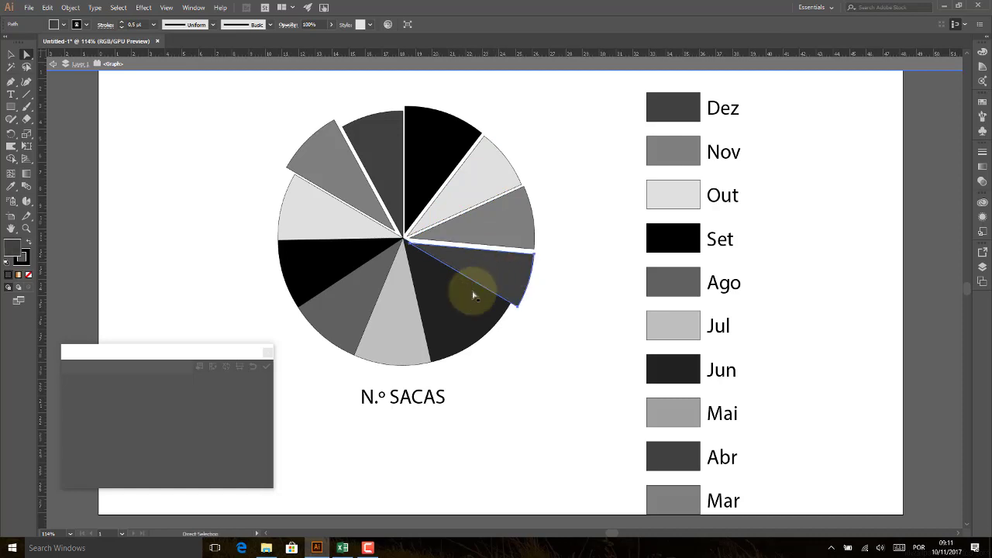
drag(474, 294, 478, 300)
drag(409, 329, 408, 334)
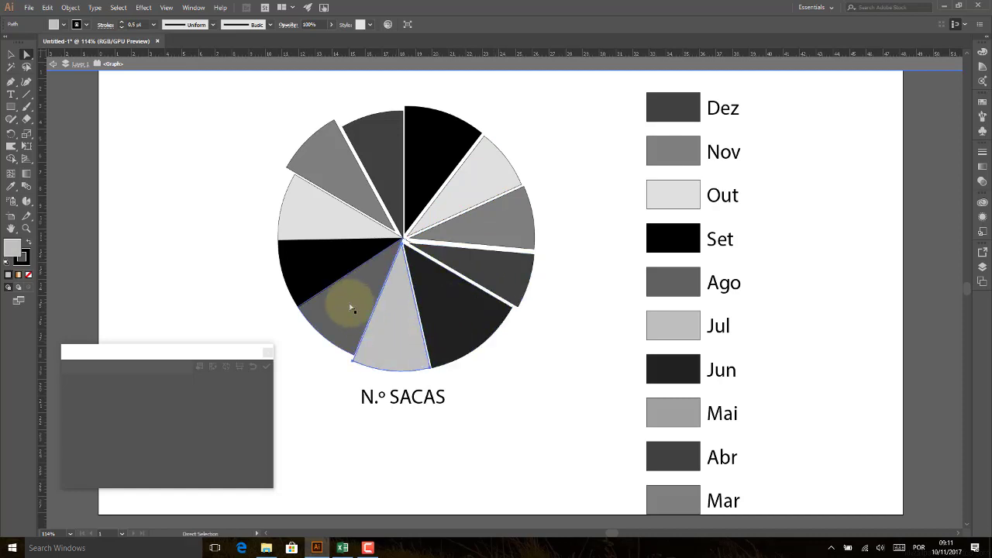
drag(355, 303, 336, 310)
drag(314, 267, 307, 266)
drag(303, 223, 295, 222)
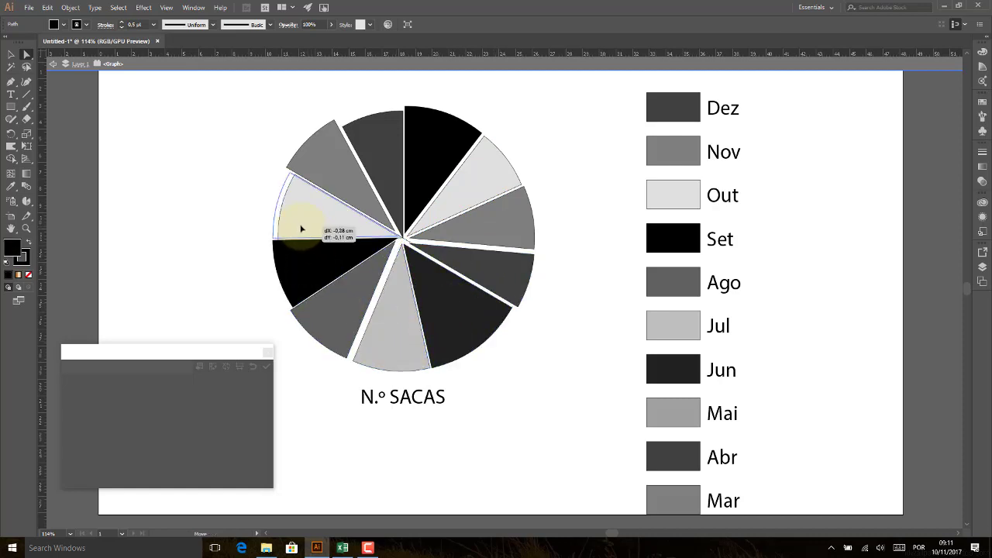
- Fill the upper-left pie slice green and the next slice blue
click(322, 162)
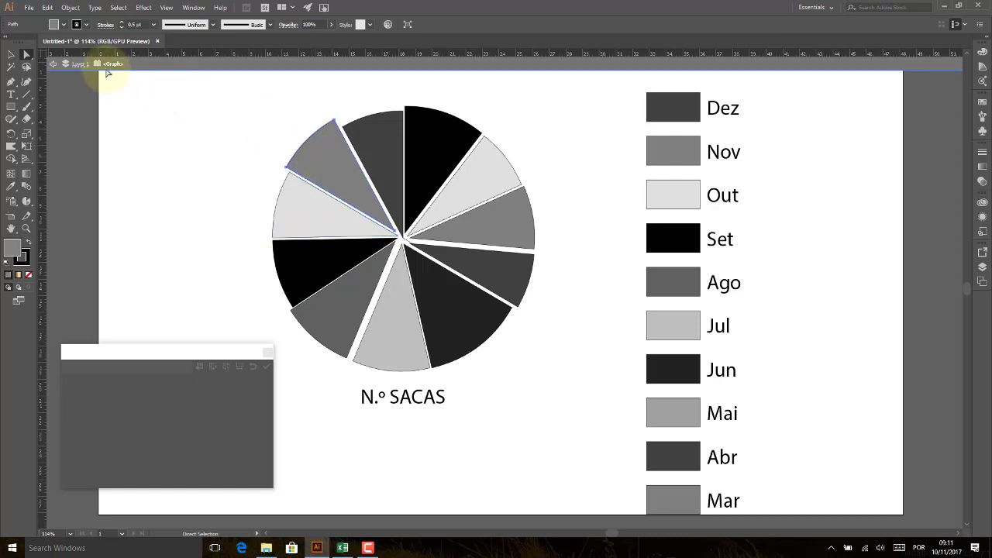
click(62, 24)
click(48, 41)
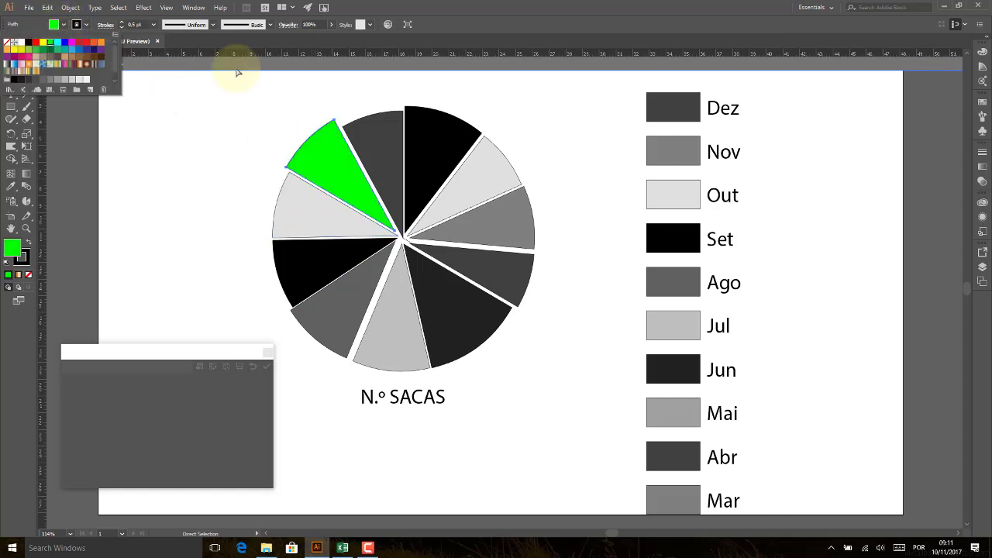
click(377, 134)
click(62, 25)
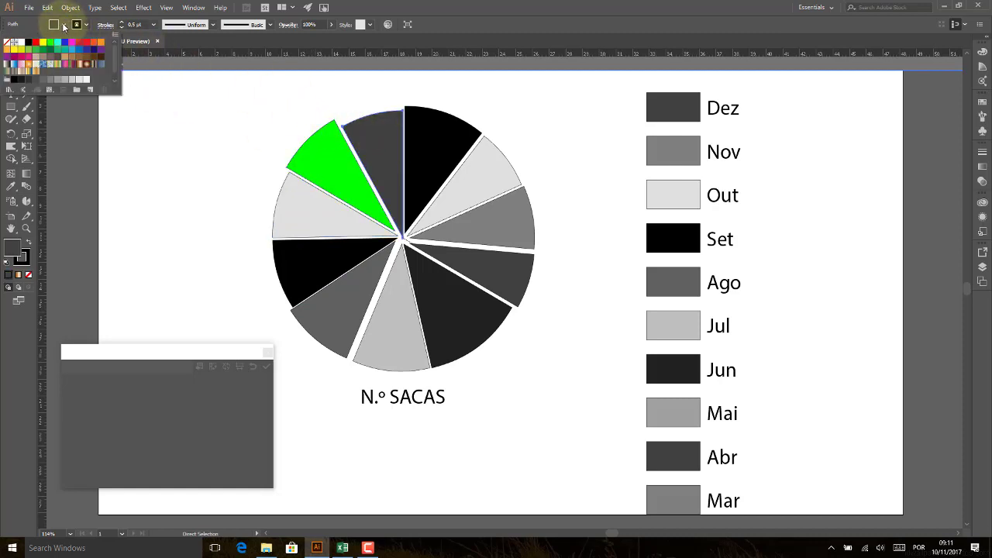
click(65, 42)
click(432, 170)
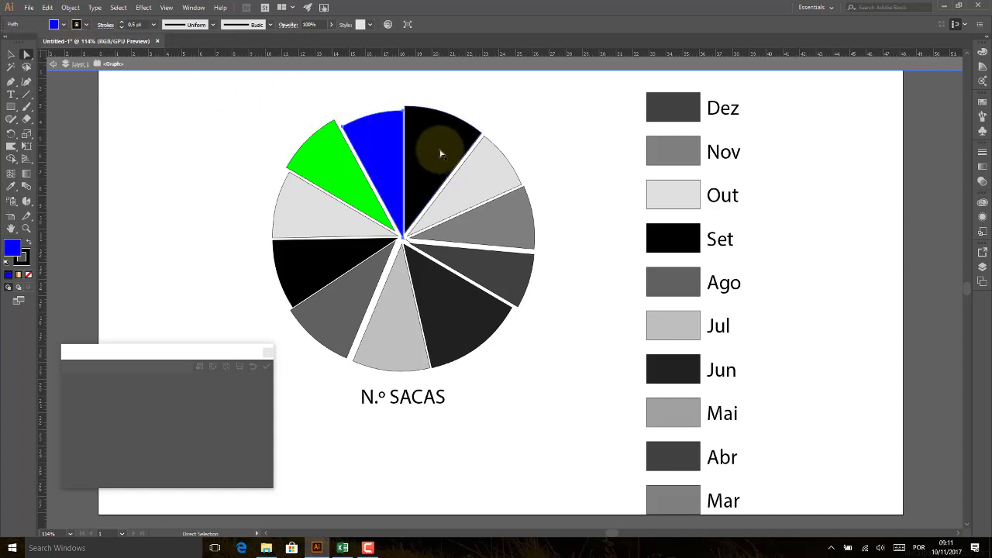
- Fill the top slice magenta, the next red, and the one below yellow
click(443, 155)
click(63, 25)
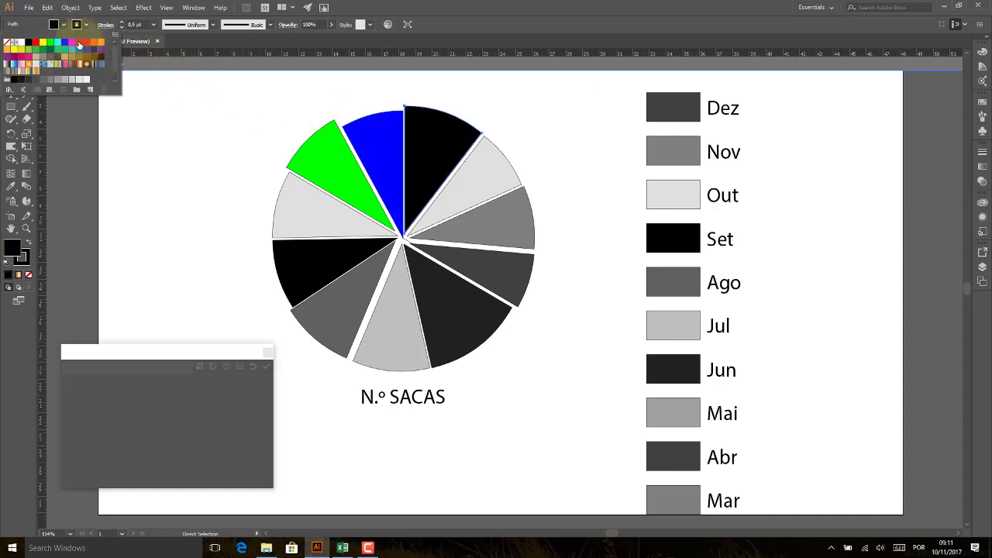
click(72, 42)
click(483, 189)
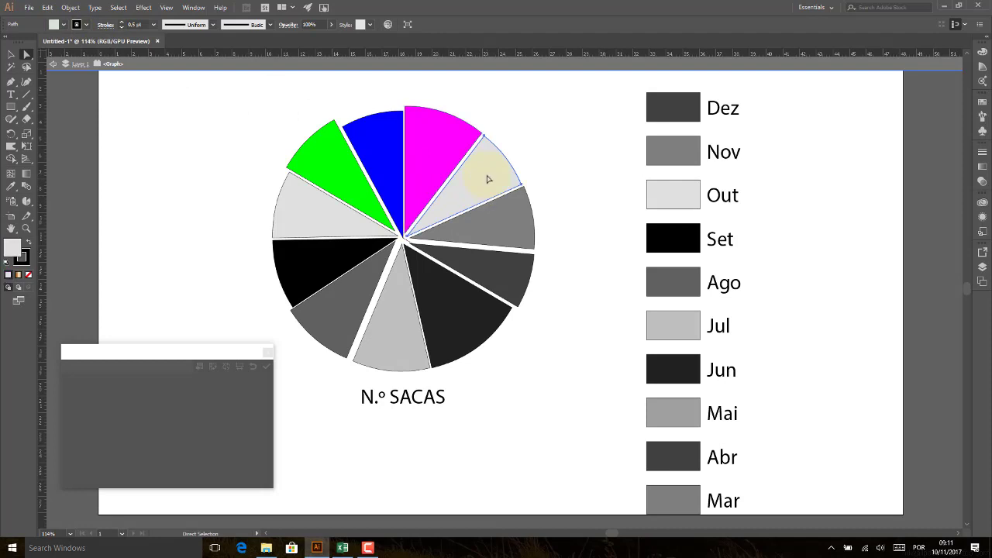
click(63, 25)
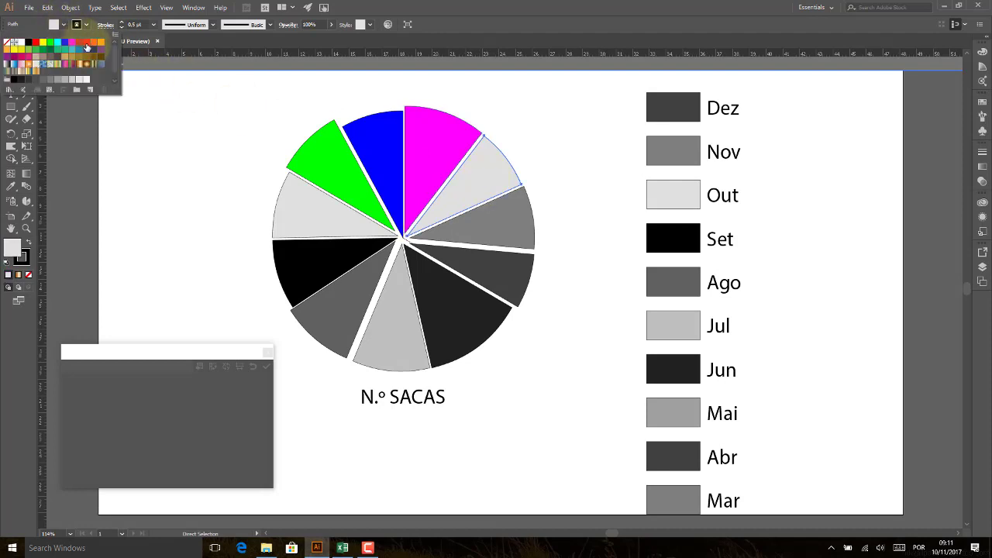
click(86, 44)
click(512, 224)
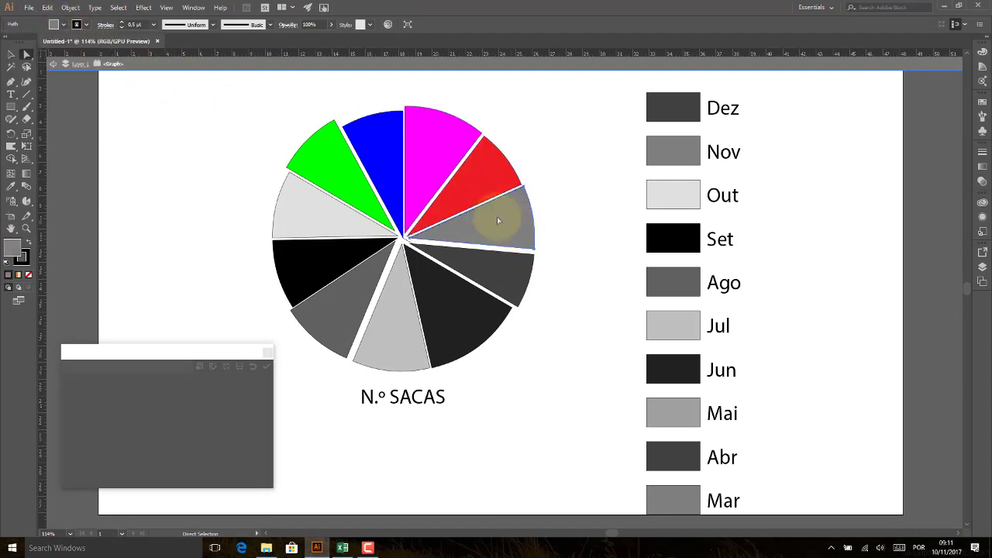
click(63, 24)
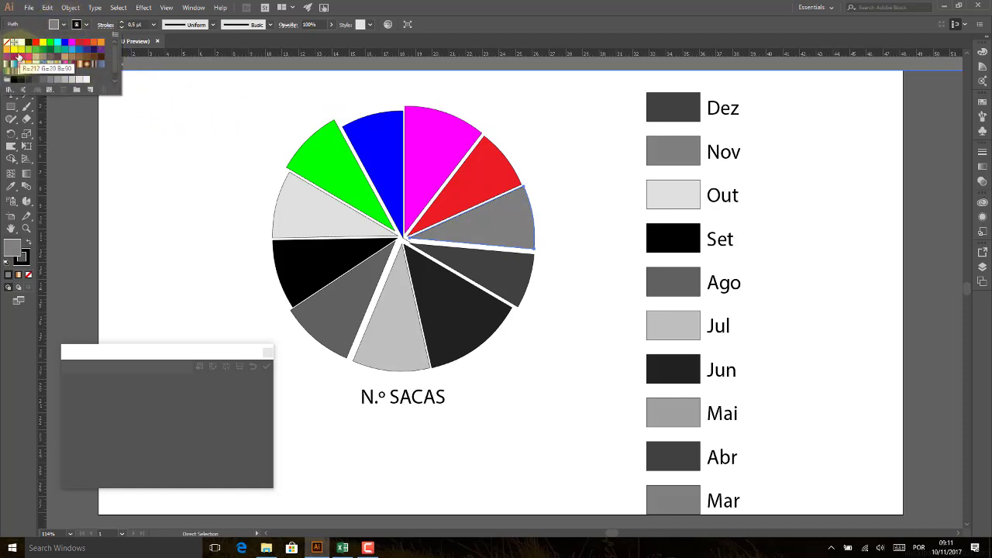
click(14, 50)
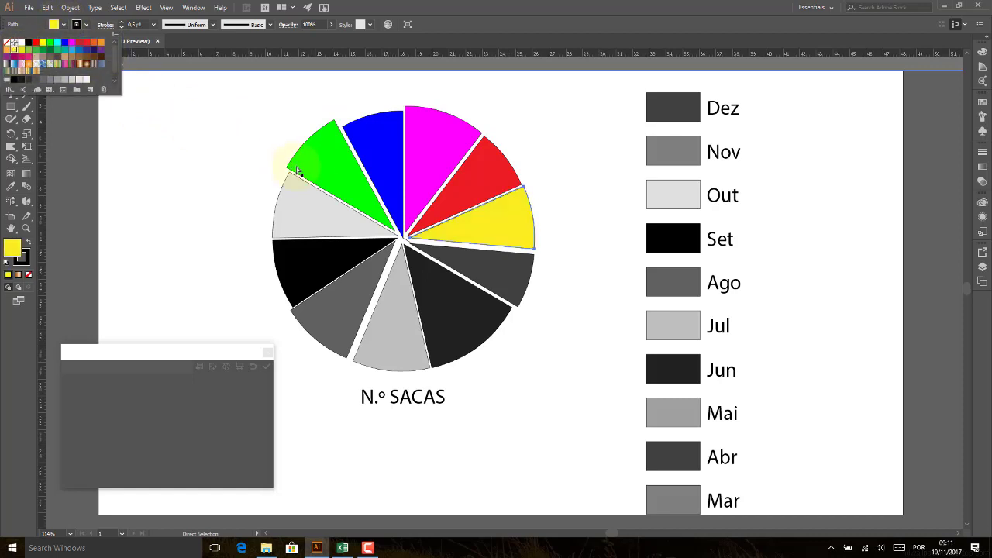
click(165, 108)
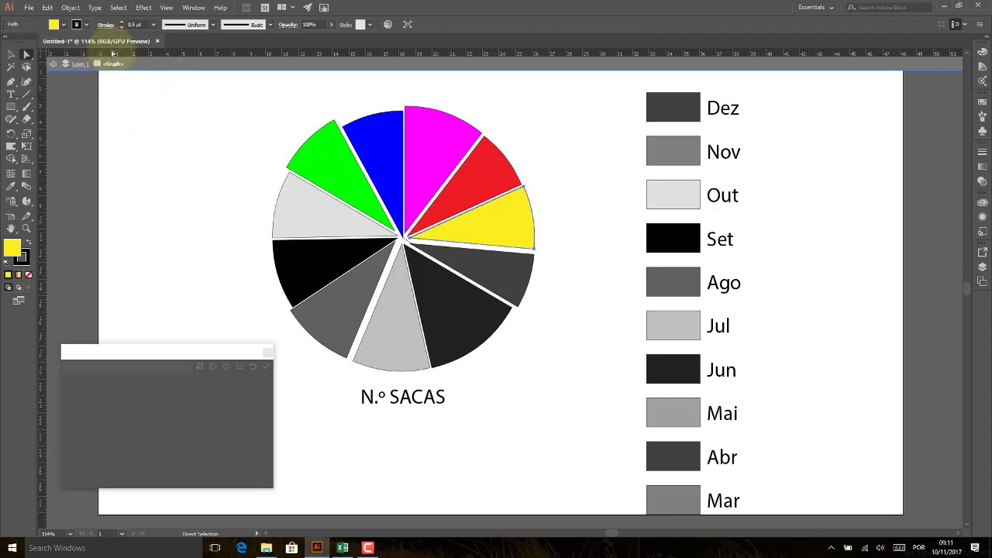
- Exit isolation mode, close the data table, and remove the pie chart and legend
click(50, 64)
click(11, 55)
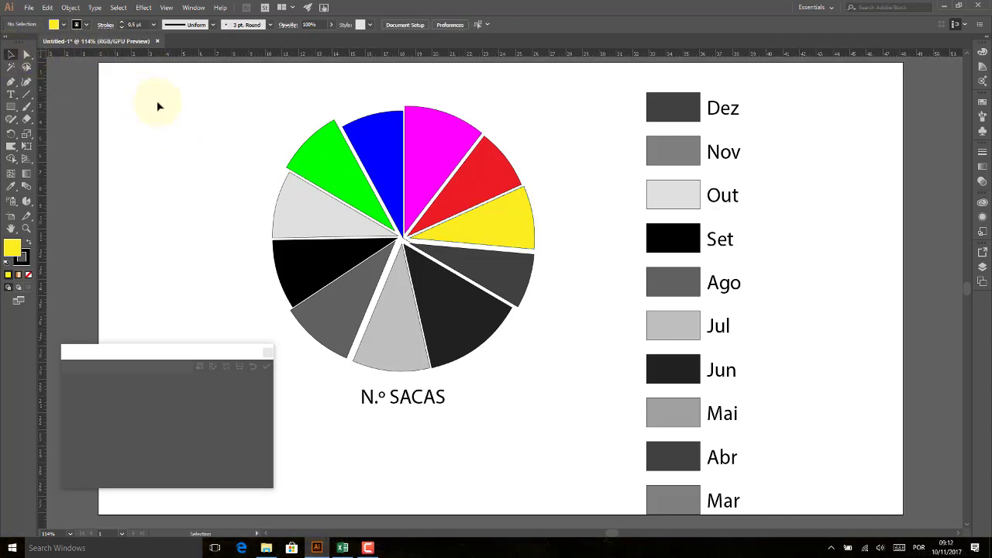
click(339, 167)
drag(476, 188, 493, 221)
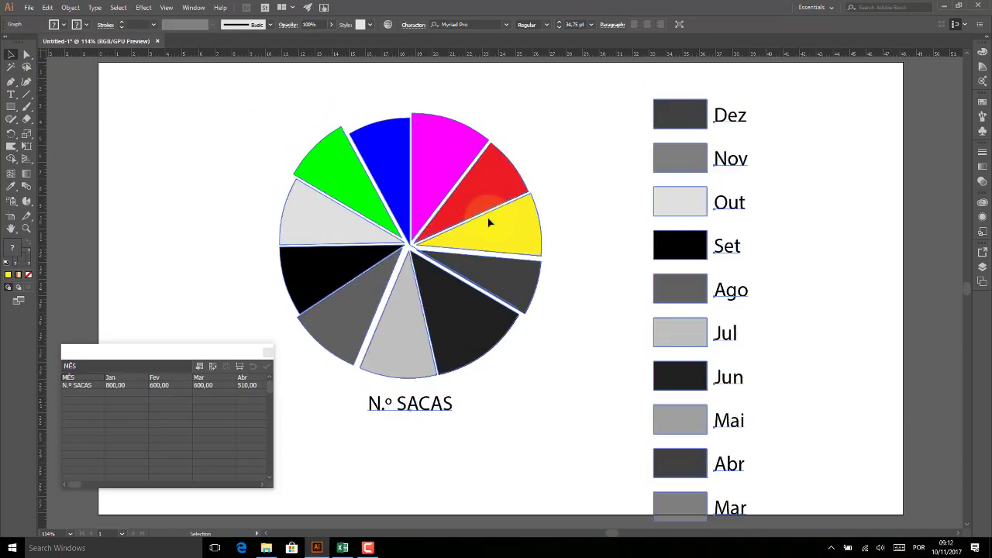
click(267, 353)
key(ctrl+z)
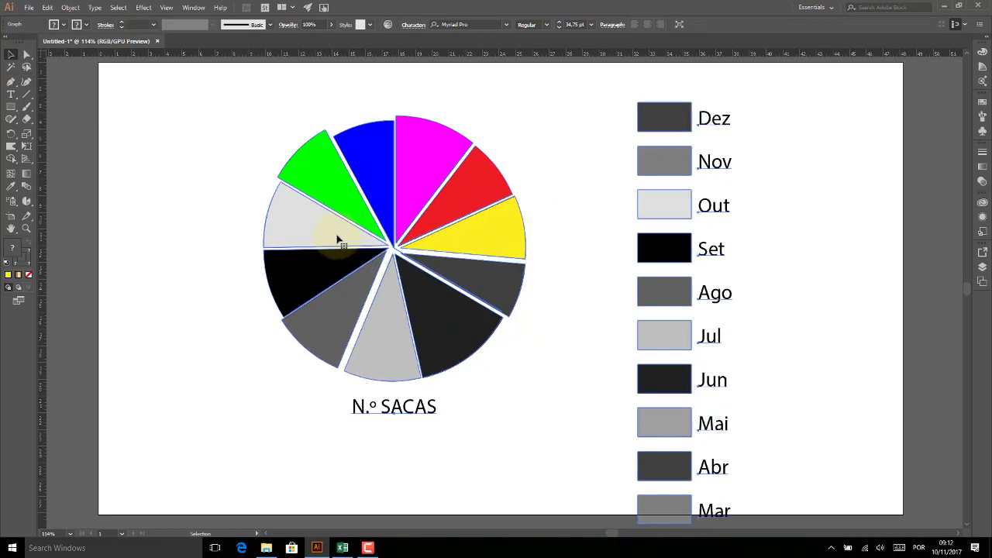
key(ctrl+z)
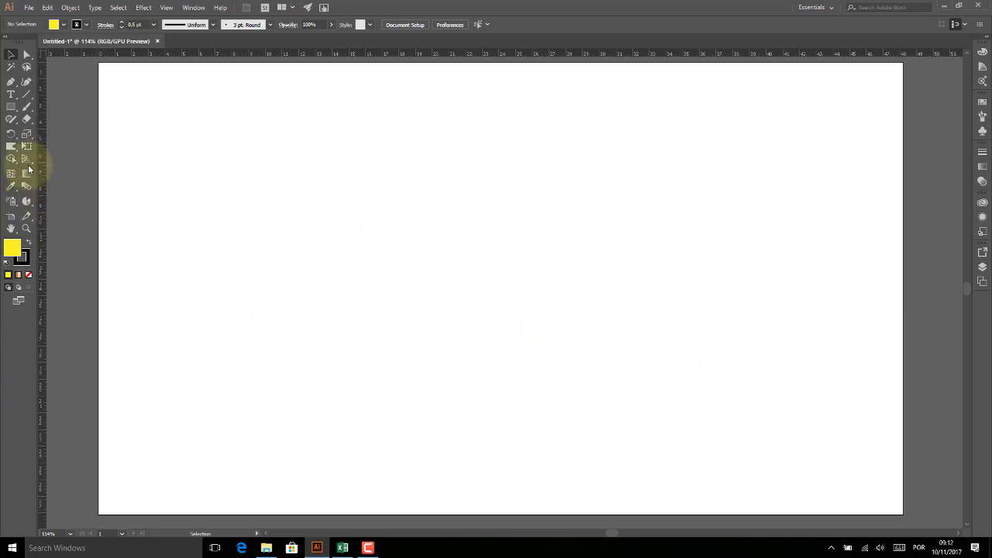
- Draw a new column graph with the Column Graph Tool and move its data sheet aside
click(27, 201)
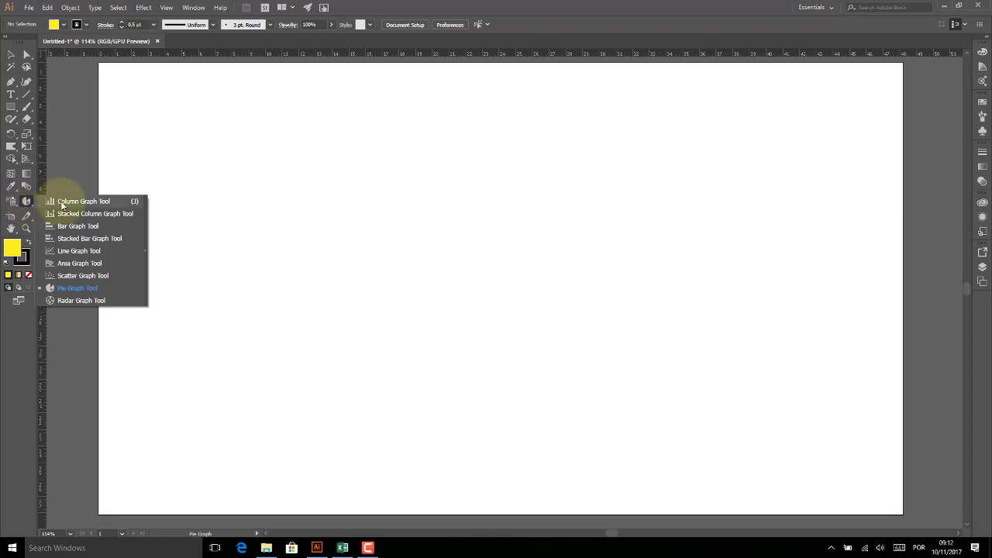
click(62, 203)
drag(222, 152, 712, 466)
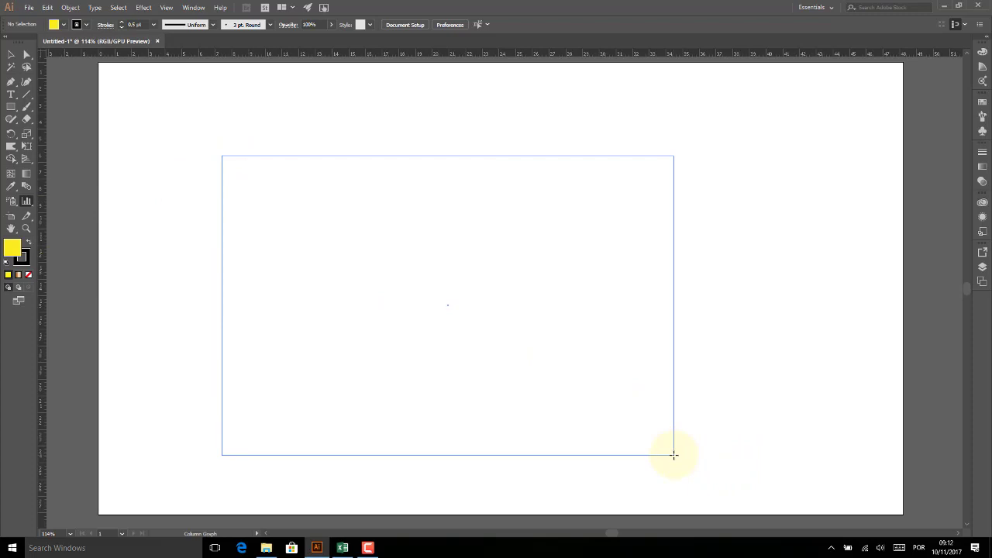
drag(712, 465, 673, 454)
drag(187, 359, 682, 100)
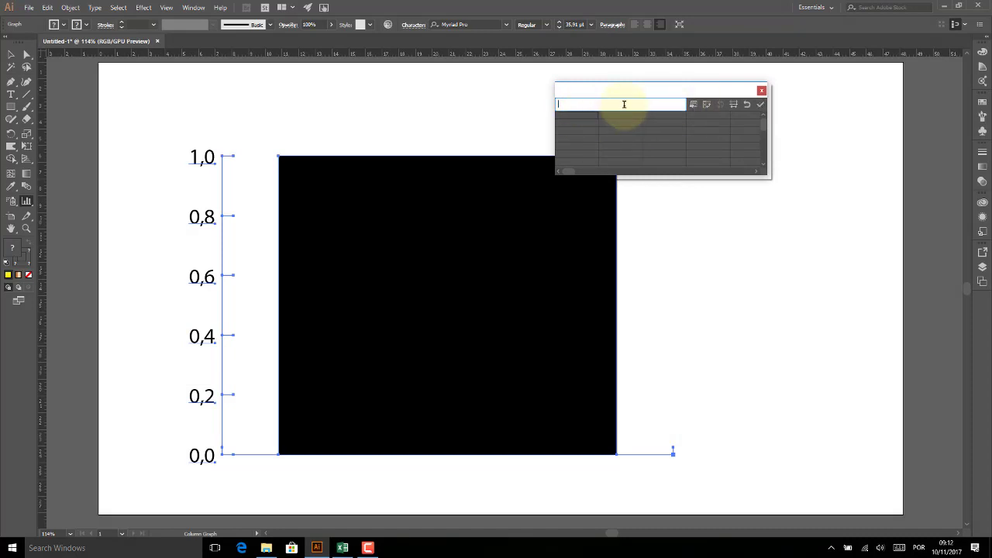
- Import dados soja.txt from the Desktop and apply it to the column graph
click(693, 104)
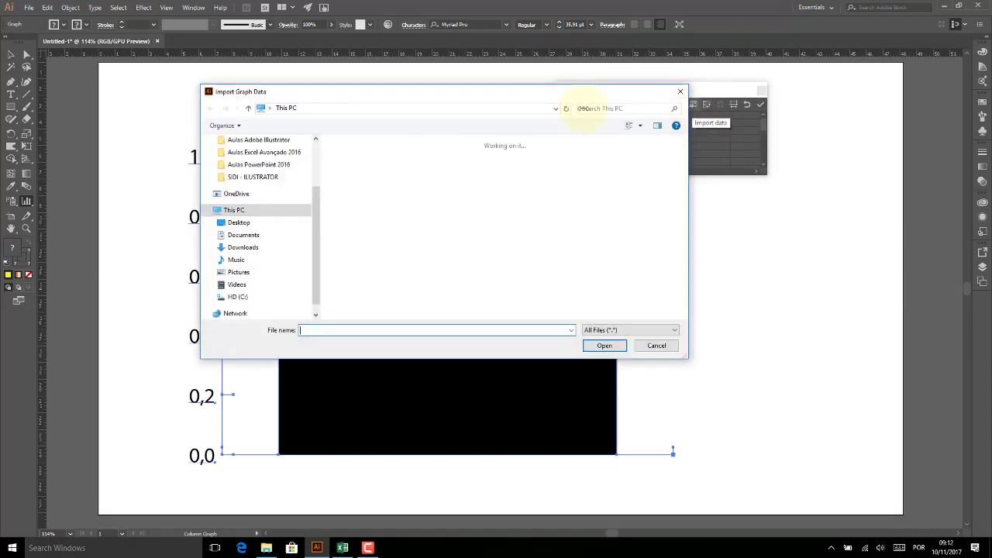
drag(317, 199, 321, 159)
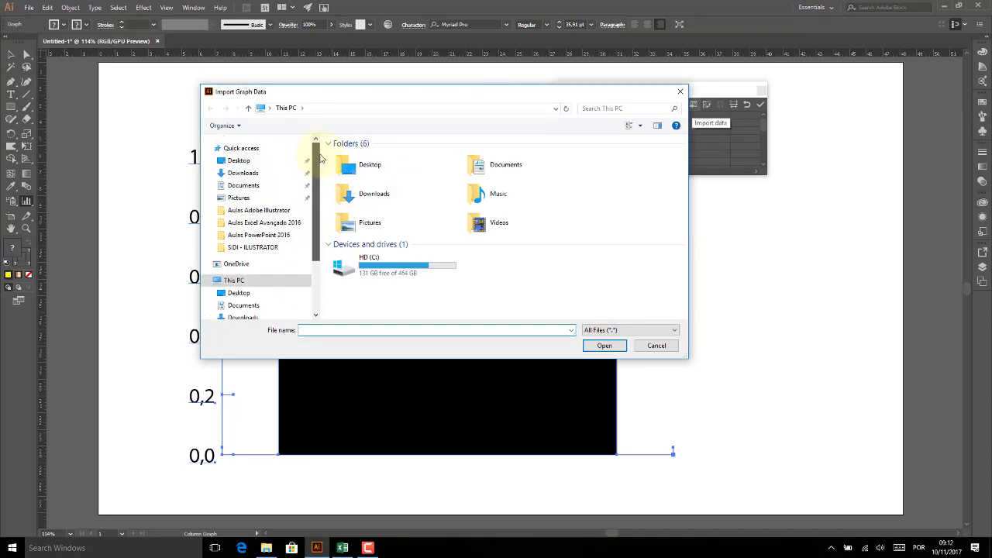
click(258, 162)
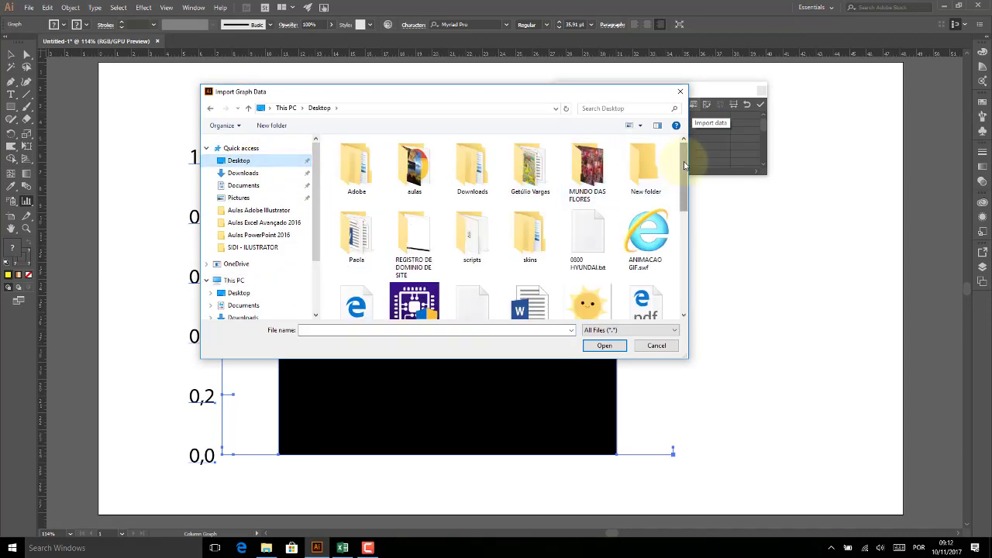
drag(684, 165, 684, 196)
click(472, 213)
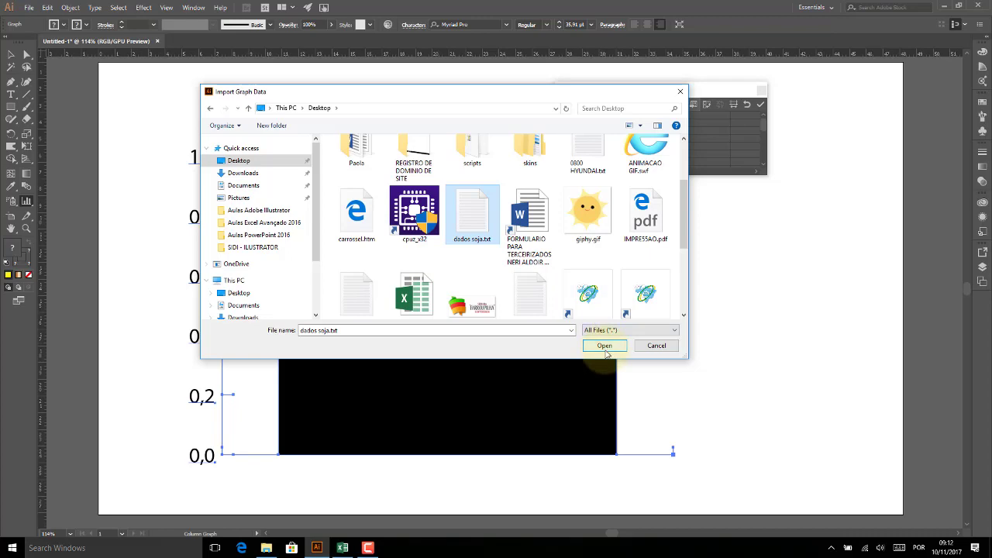
click(605, 347)
click(761, 104)
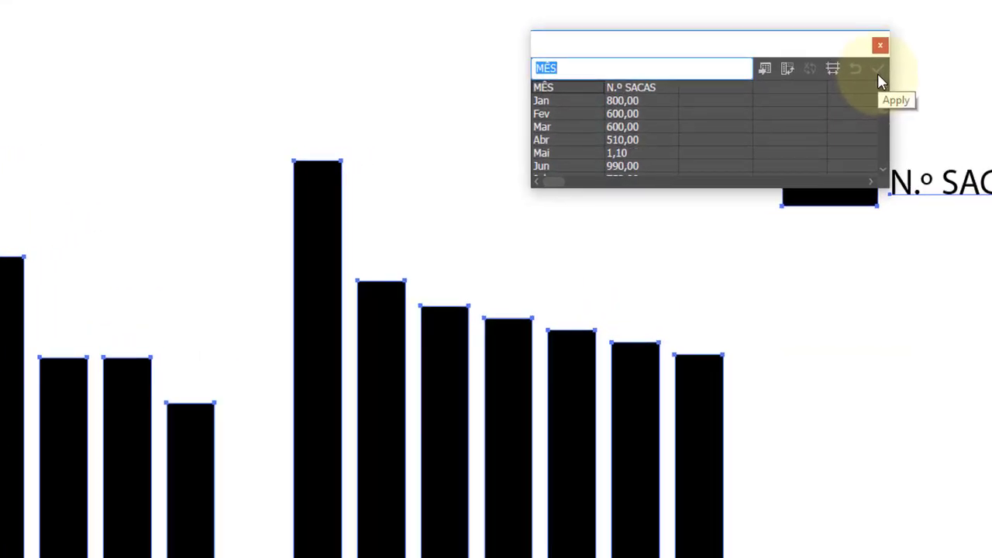
click(879, 75)
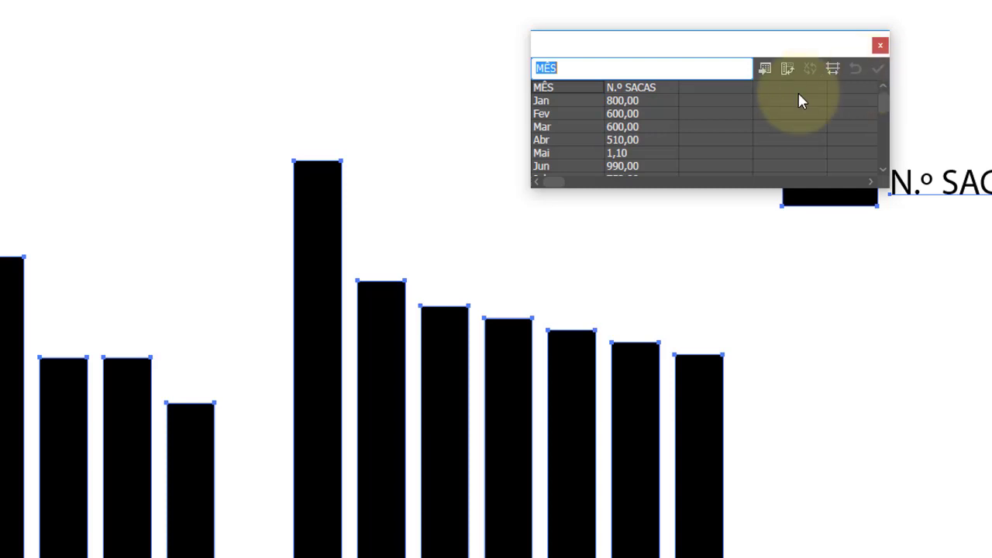
- Correct the Mai value in the data sheet to 1100
click(630, 153)
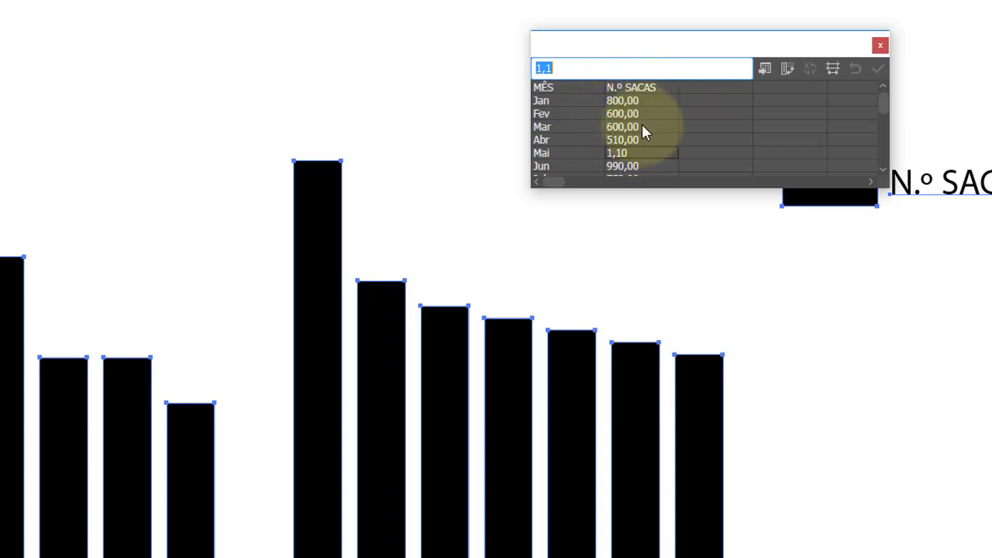
text(1)
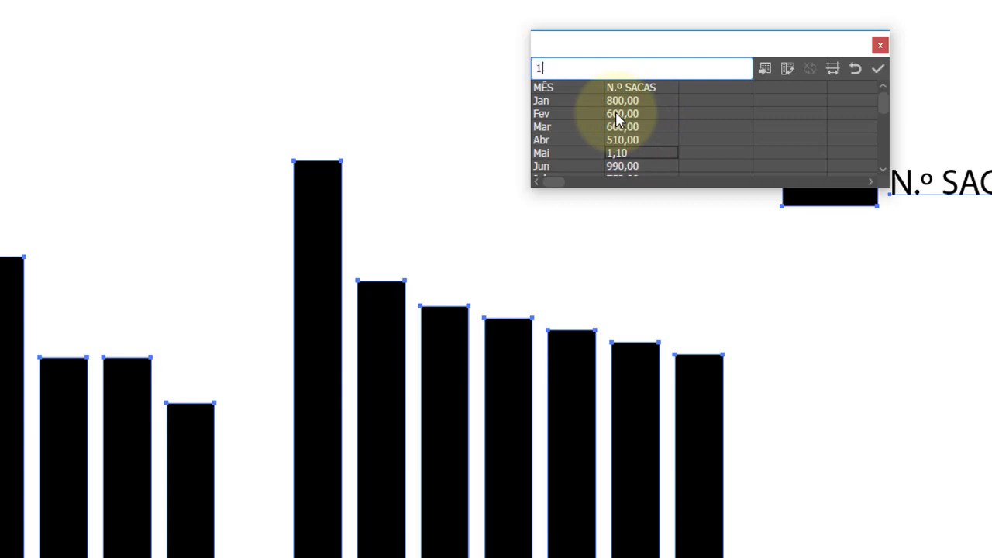
text(00)
key(BackSpace)
key(BackSpace)
text(100)
key(KP_Enter)
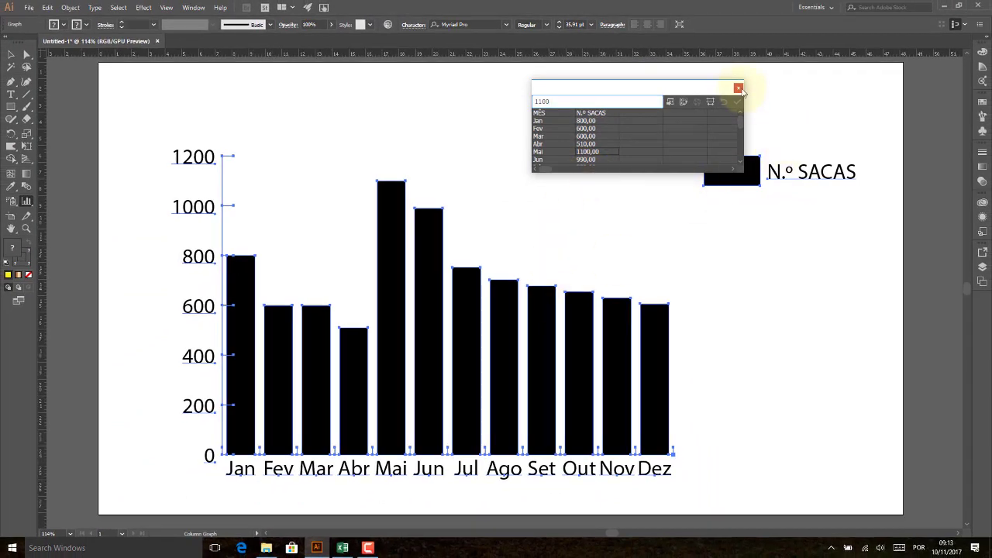
- Reopen the column graph's data sheet via Data... and enlarge it to show all months
click(739, 89)
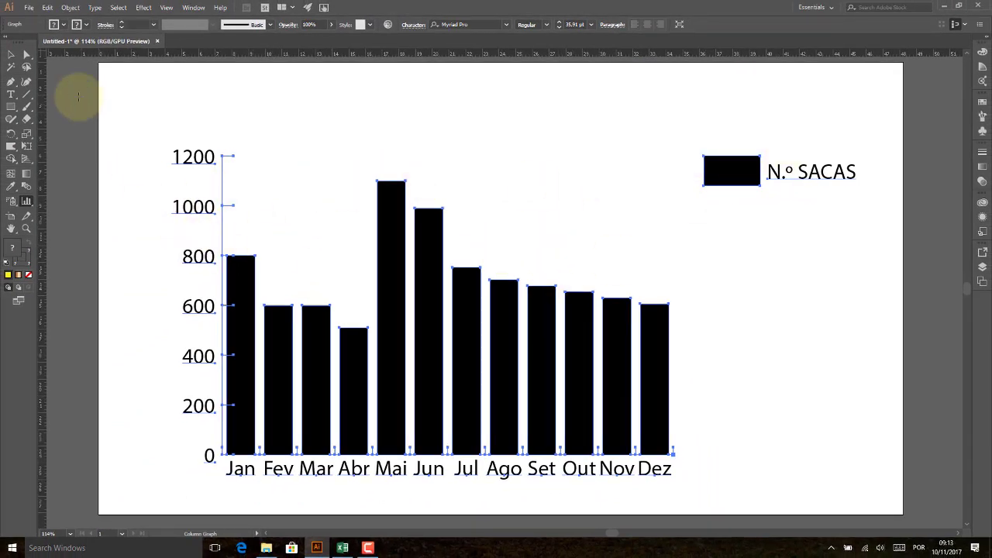
click(11, 55)
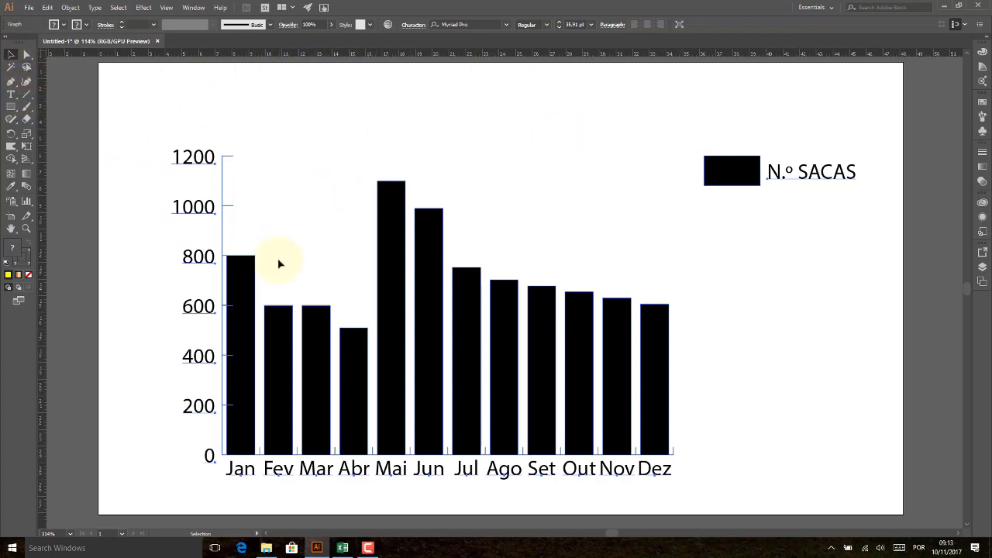
click(231, 151)
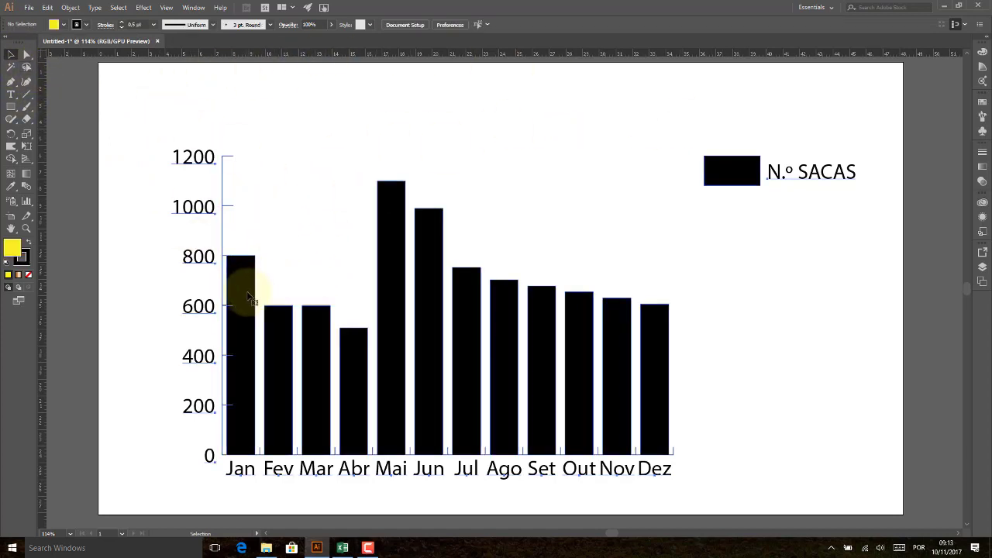
click(242, 264)
right_click(245, 297)
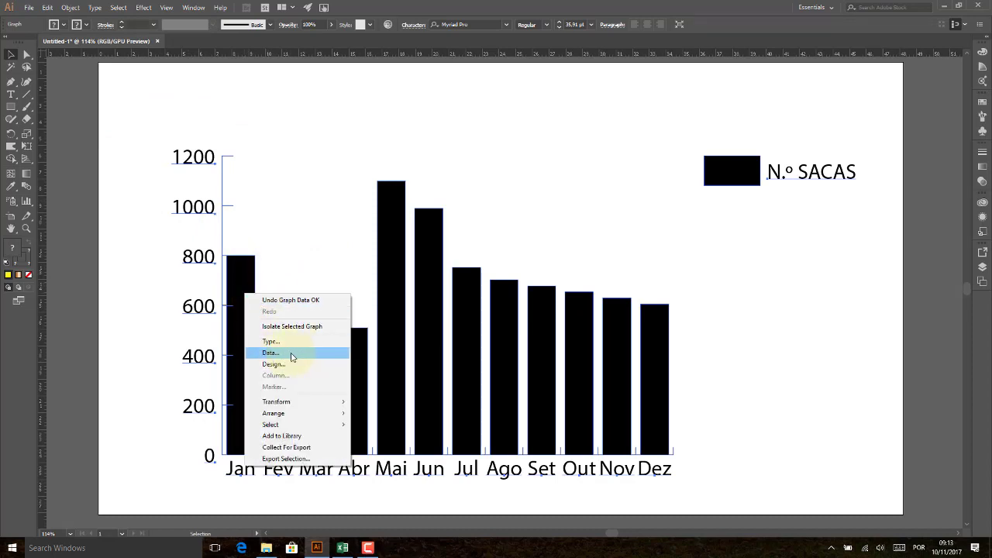
click(292, 357)
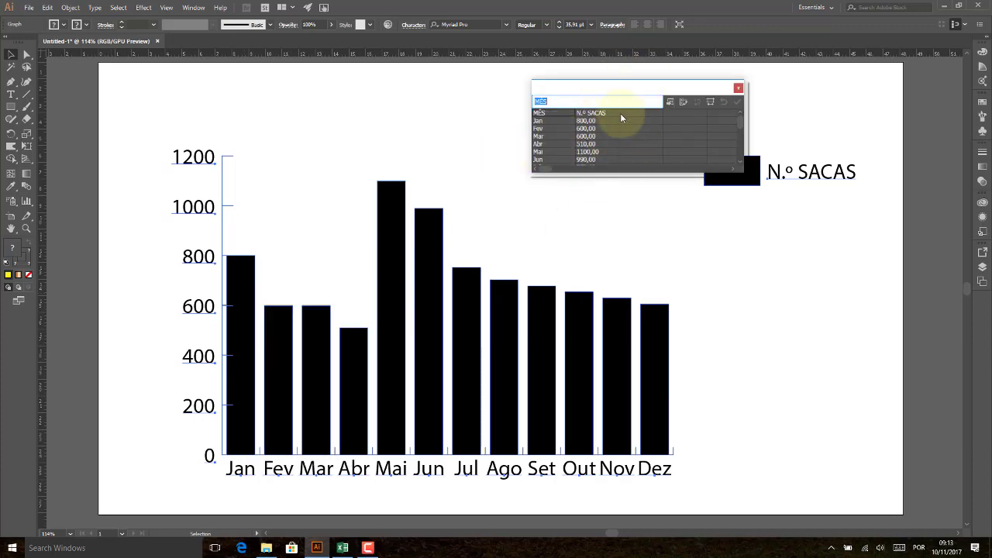
drag(617, 88, 550, 71)
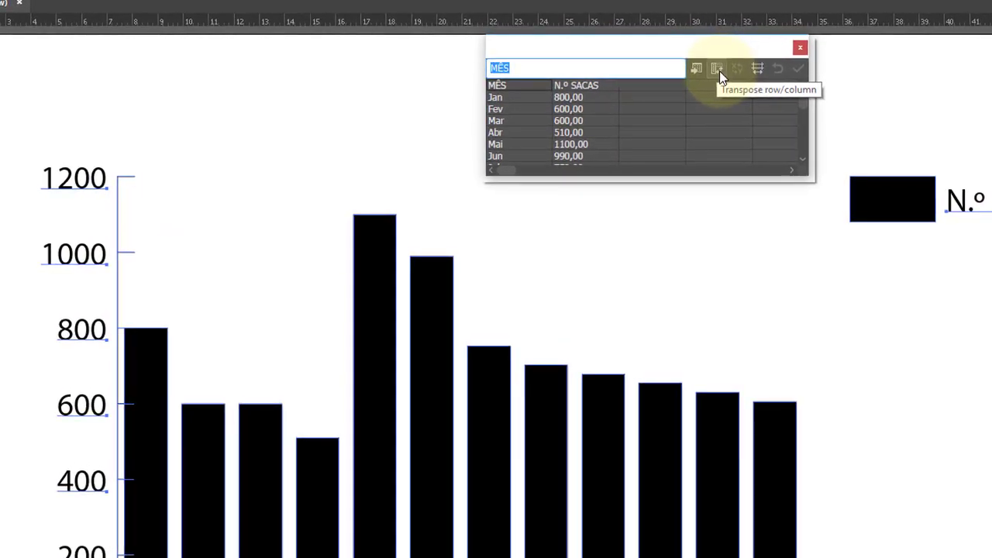
drag(814, 177, 862, 258)
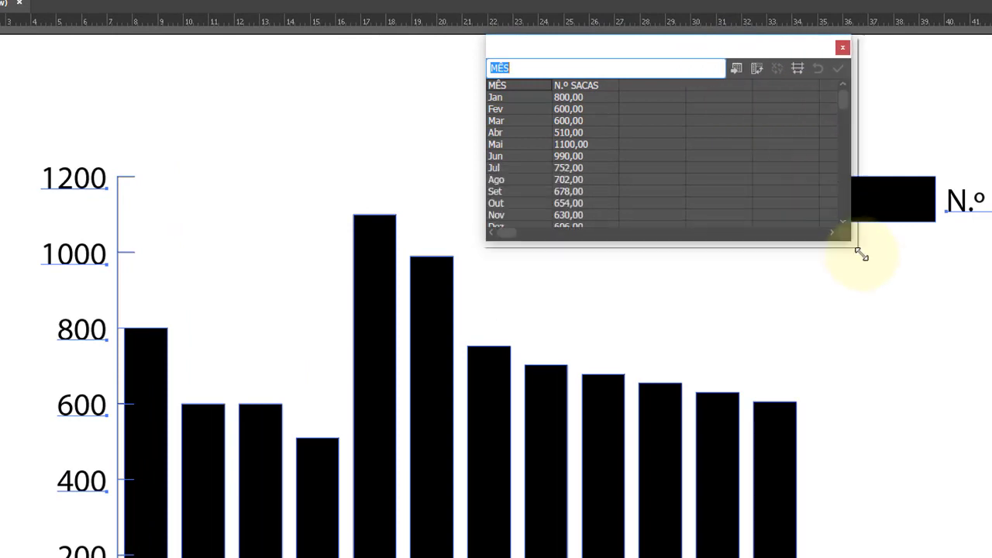
- Set Cell Style to 0 decimals and column width 8, then close the sheet saving changes
click(770, 69)
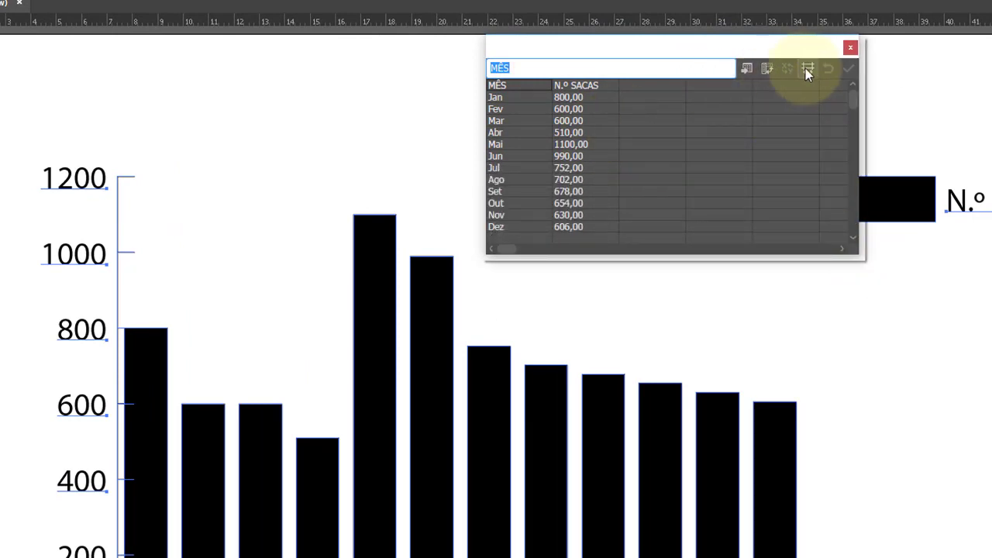
drag(547, 281, 656, 255)
text(0)
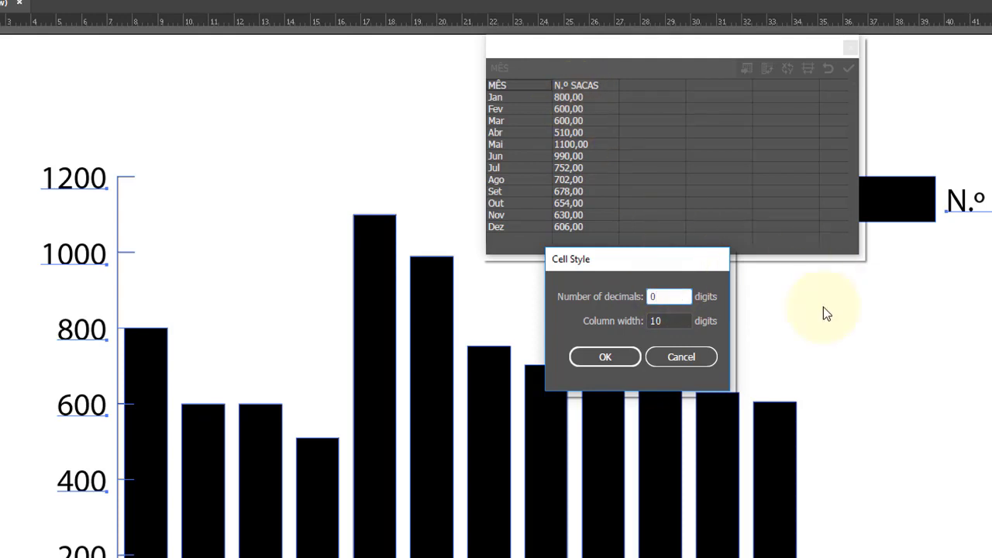
click(605, 357)
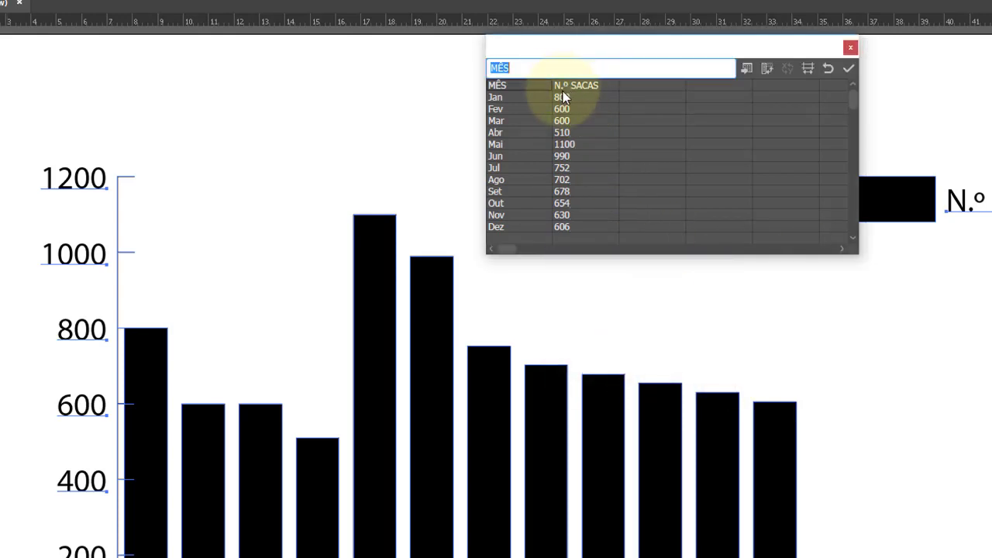
click(803, 69)
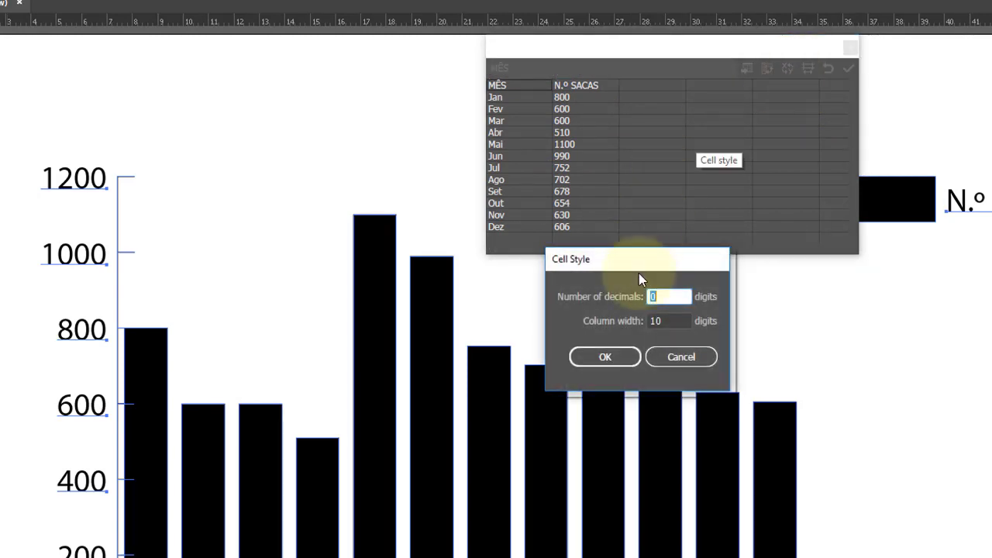
click(677, 322)
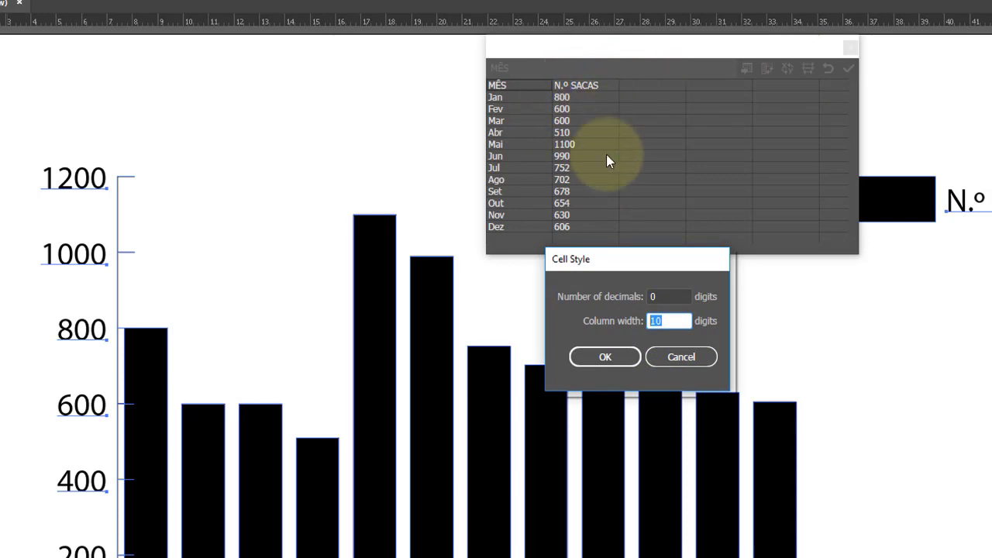
text(8)
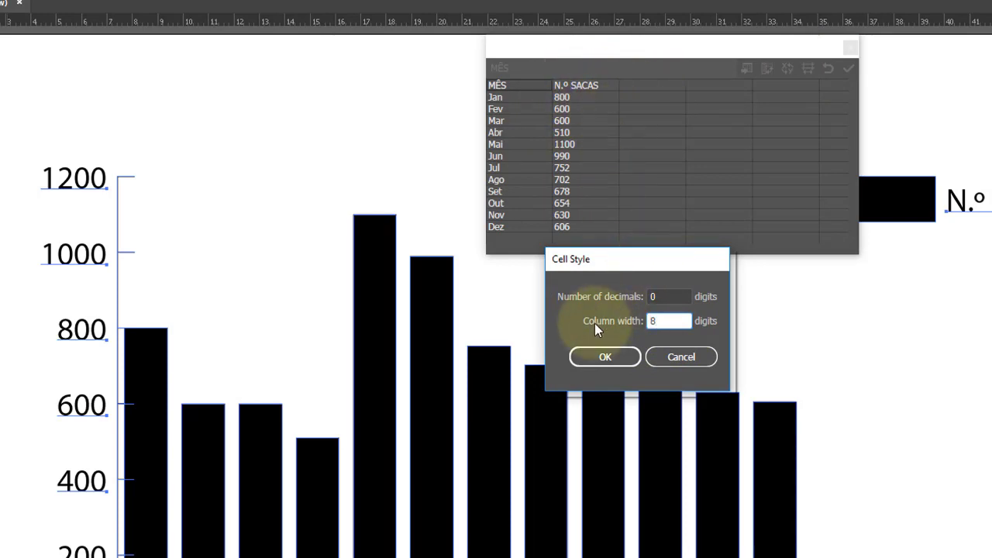
click(604, 357)
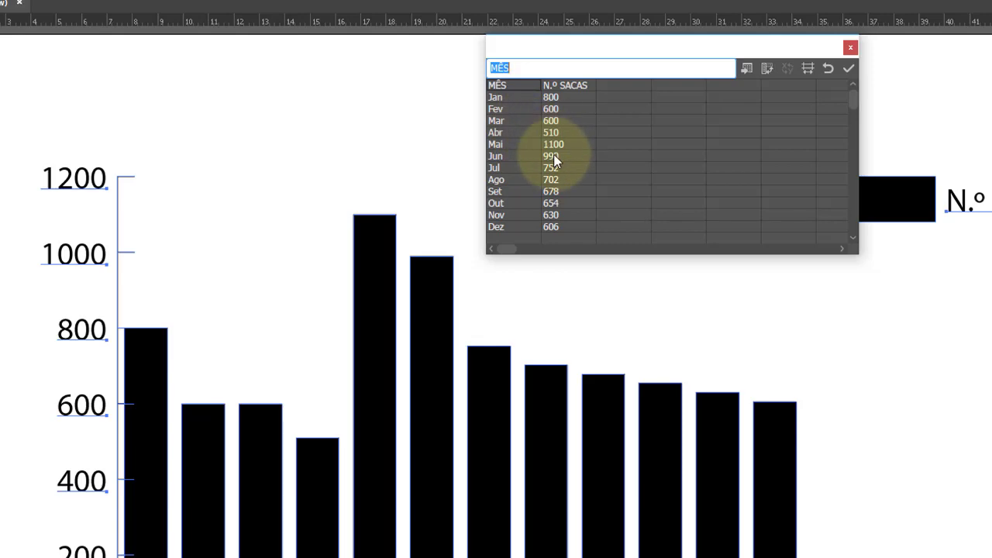
click(849, 47)
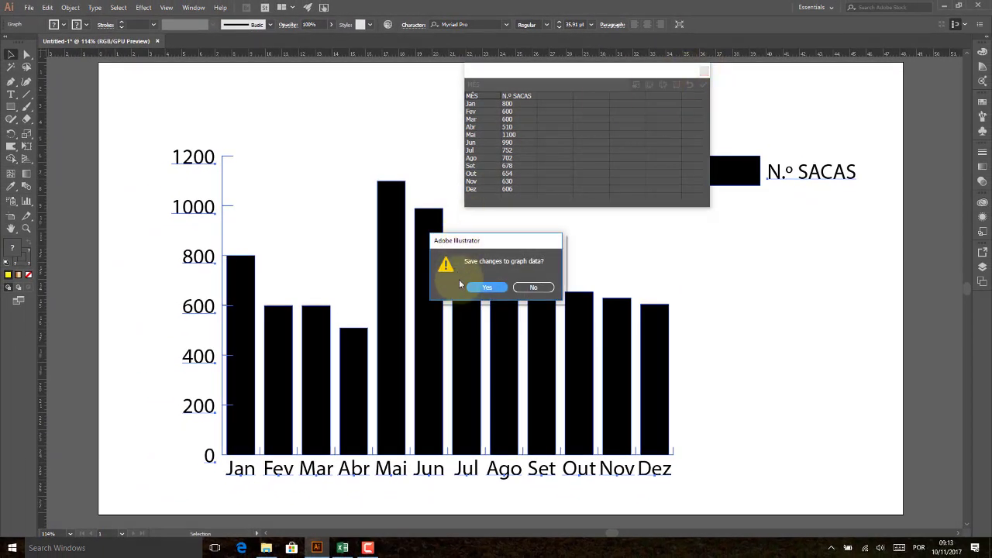
click(485, 289)
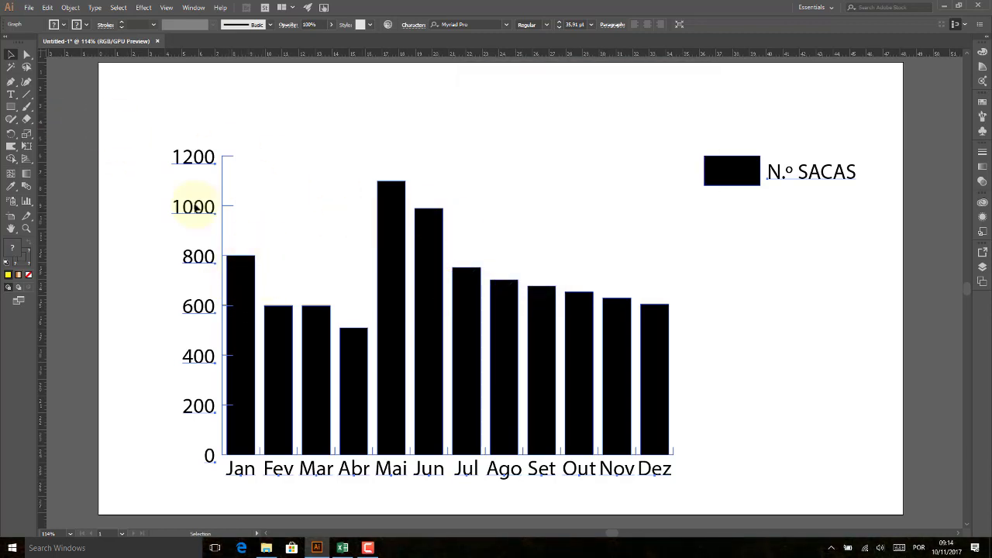
- Enter the graph with Direct Selection and pick out the Jan and Fev bars individually
click(27, 54)
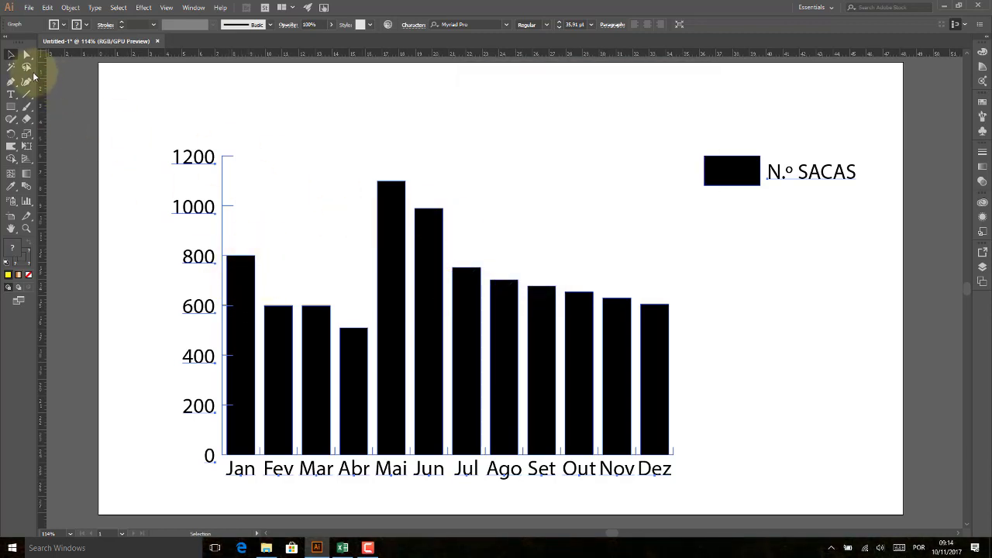
double_click(243, 271)
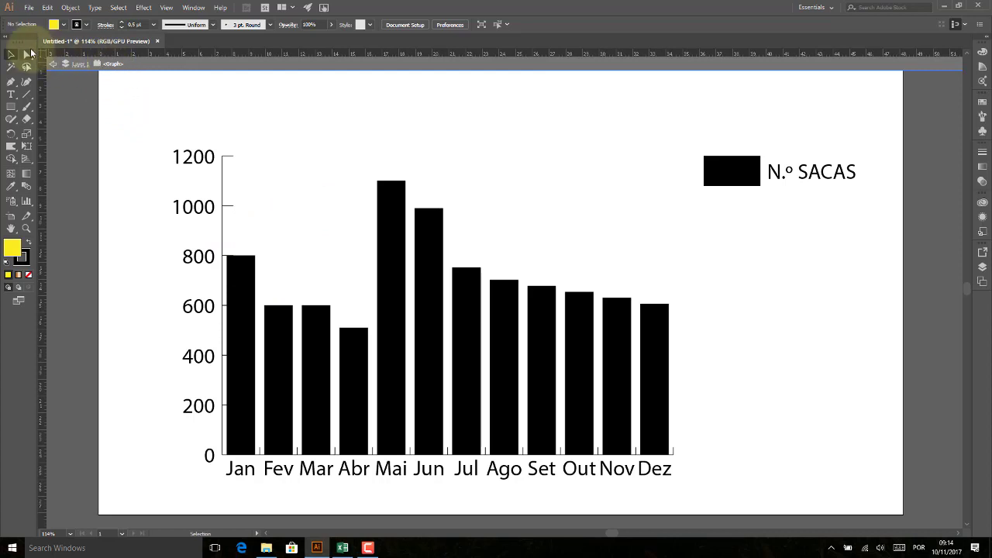
click(27, 55)
click(253, 271)
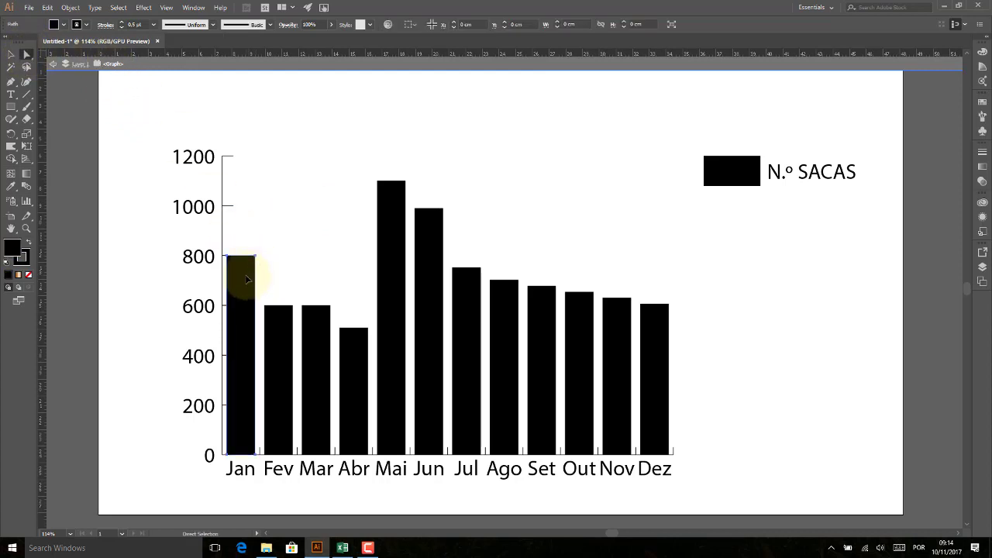
shift+click(286, 310)
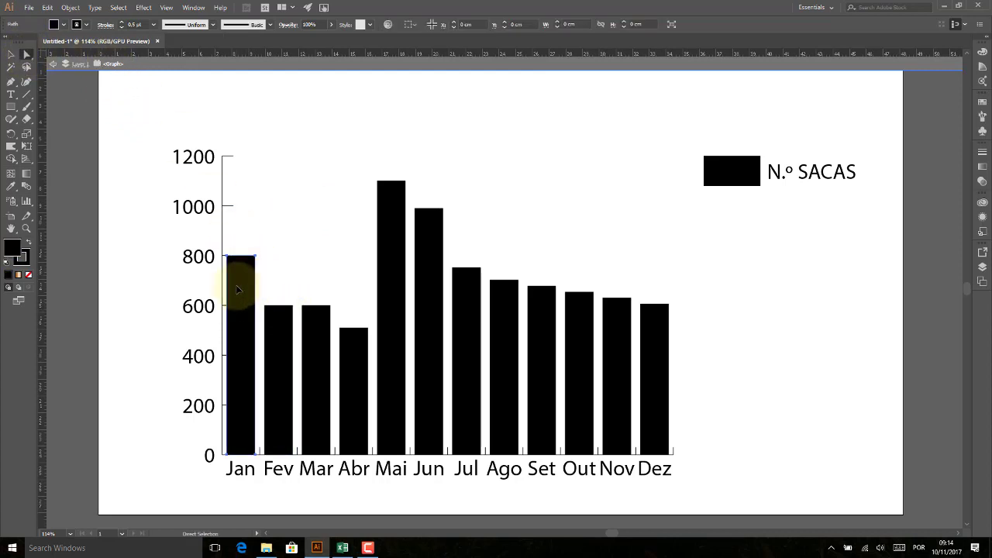
click(279, 324)
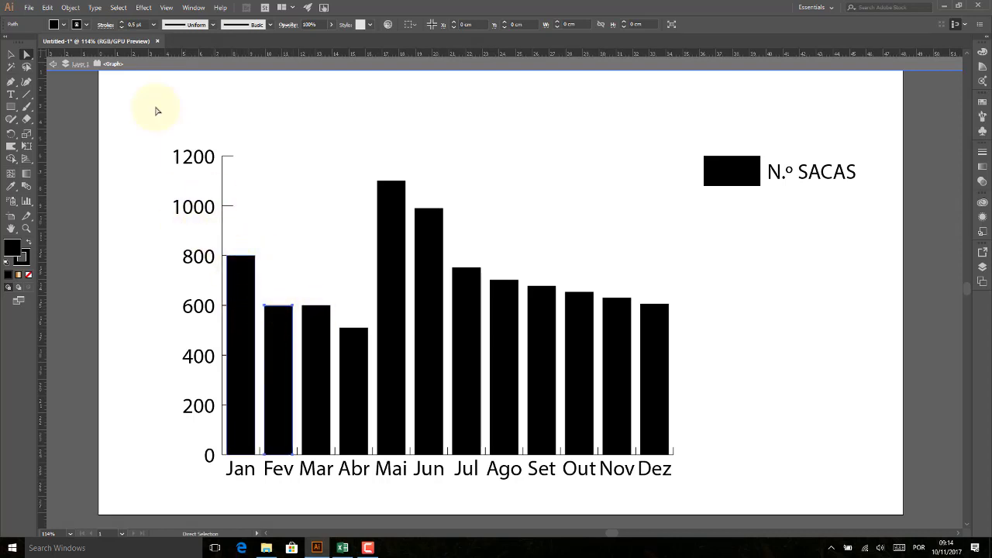
- Load the Brights gradient library and try yellow, green and blue gradients on the Jan bar
click(63, 25)
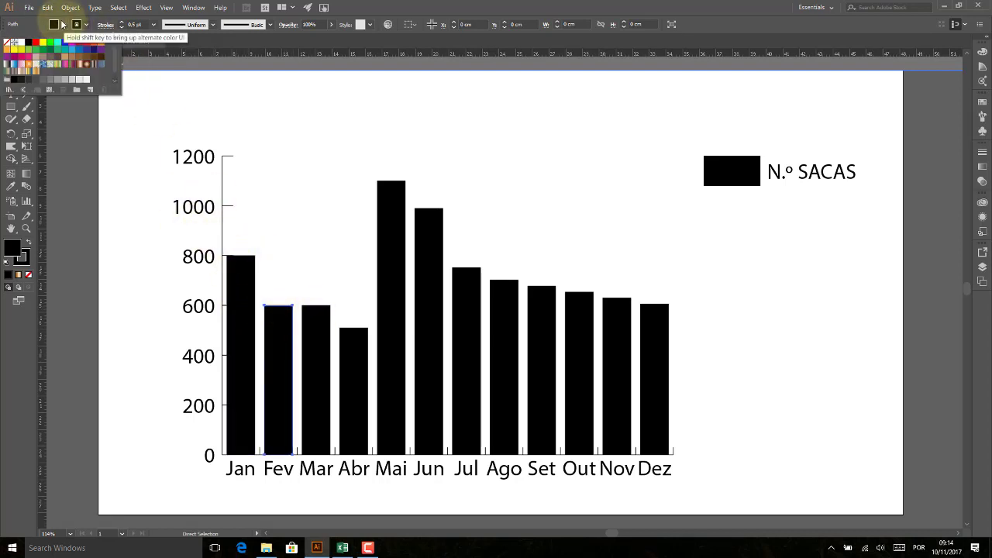
click(10, 89)
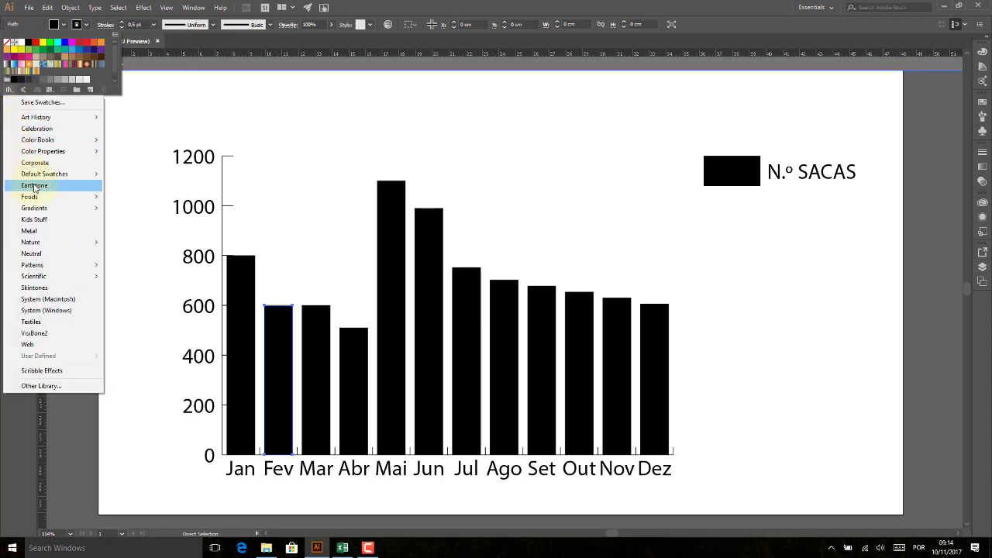
mouse_move(34, 208)
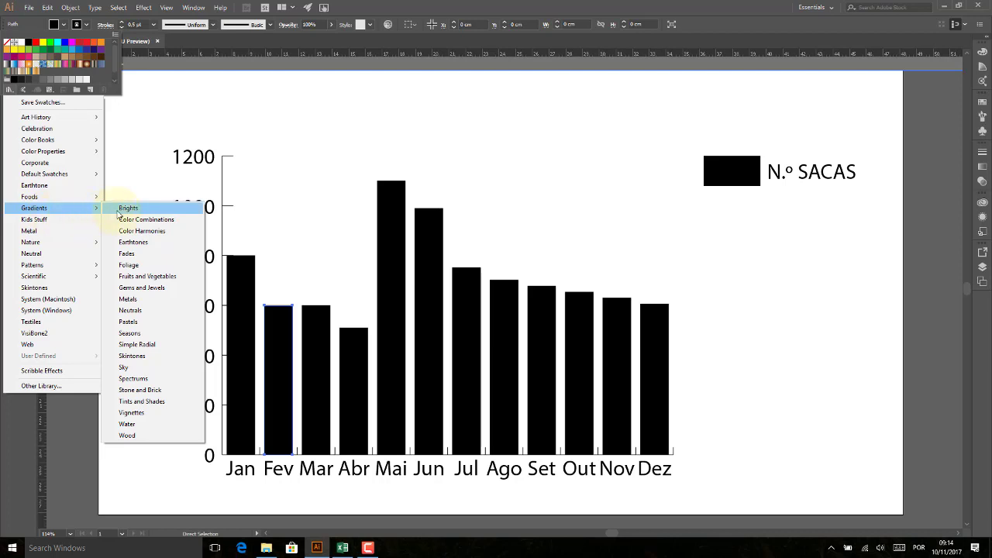
click(124, 207)
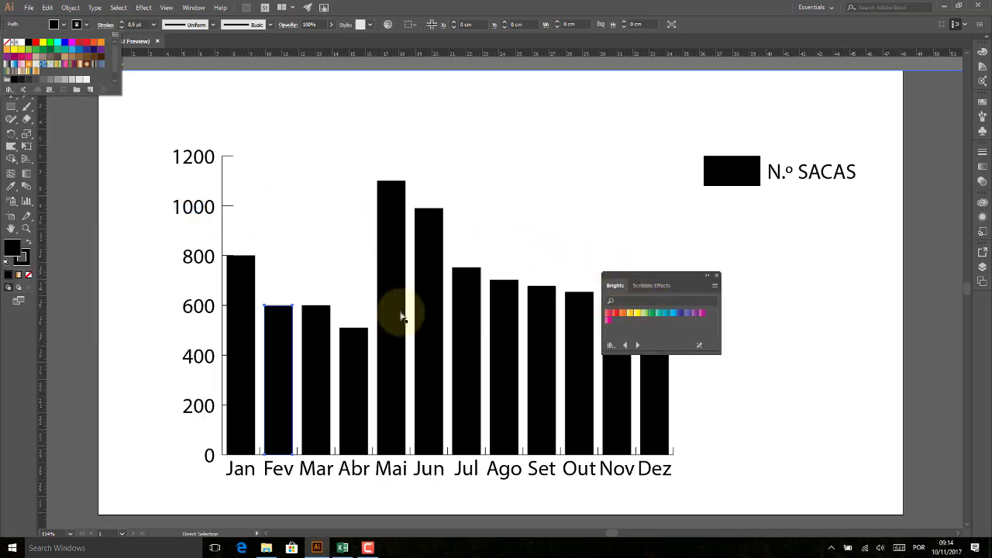
shift+click(240, 314)
shift+click(278, 326)
shift+click(429, 325)
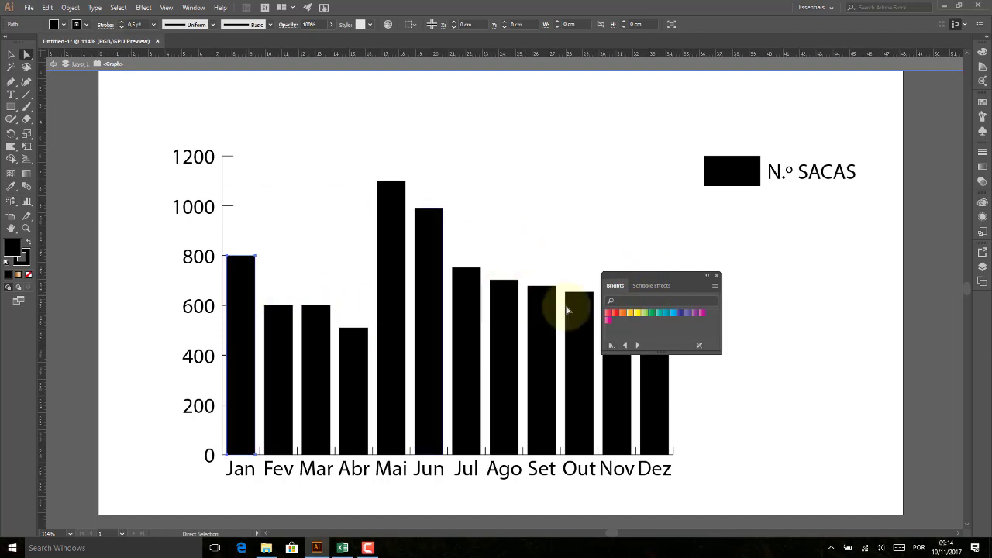
click(629, 314)
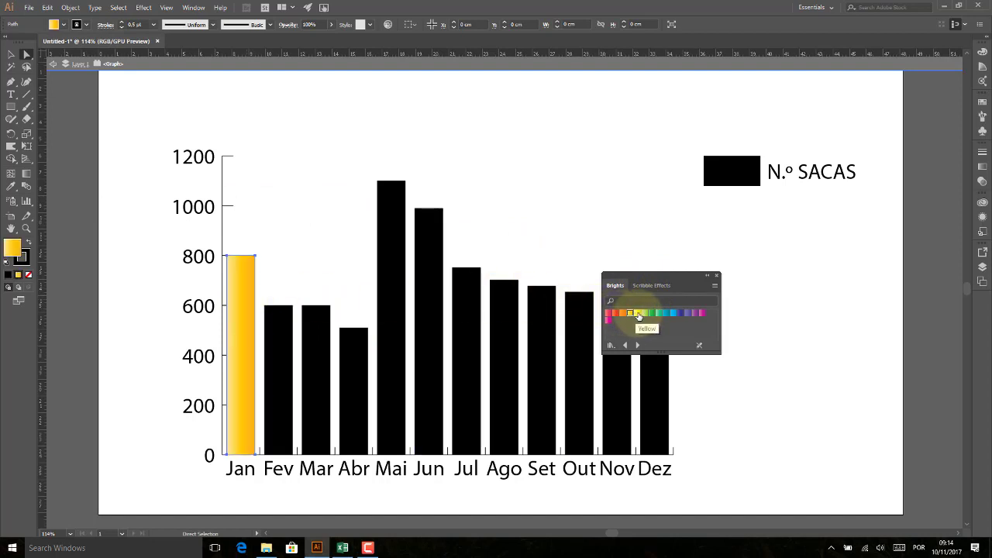
click(637, 314)
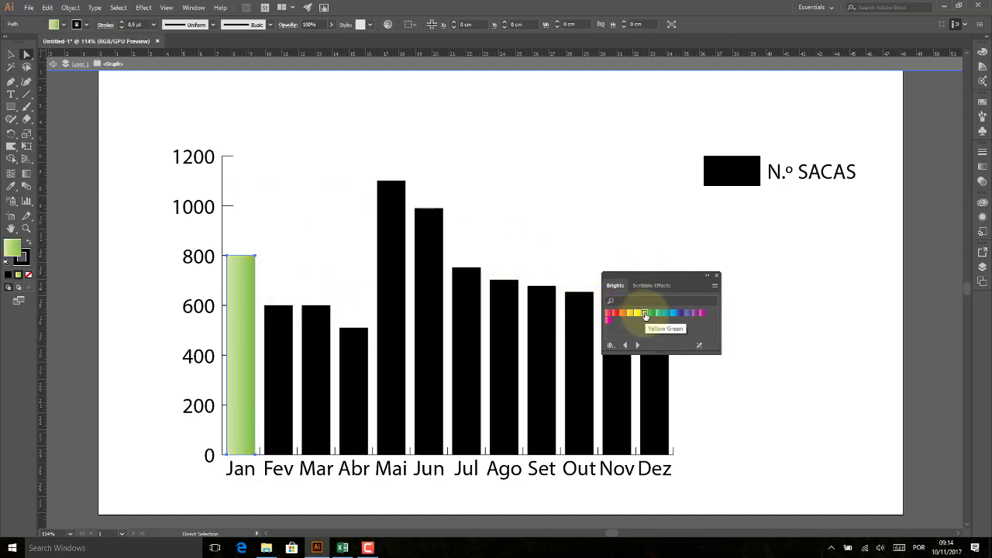
click(651, 313)
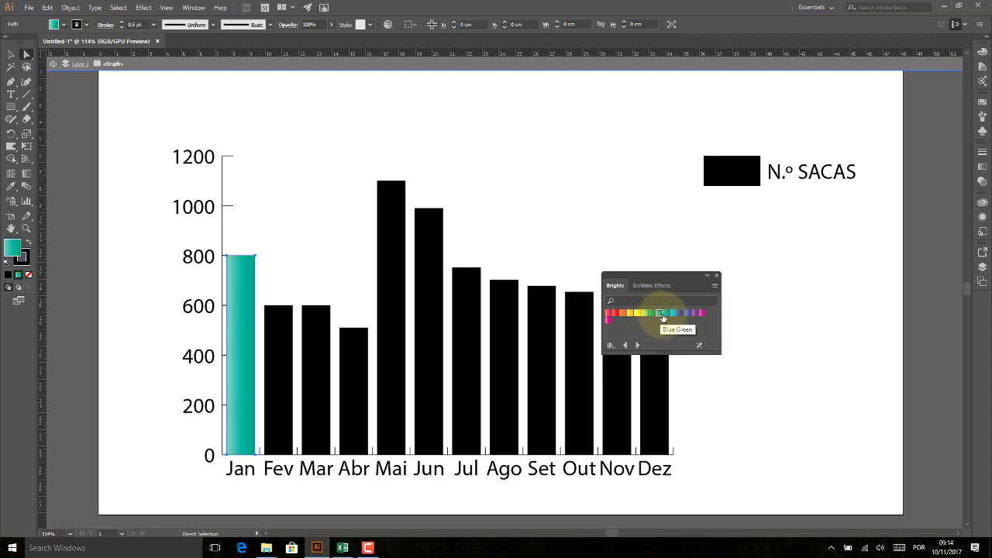
click(671, 313)
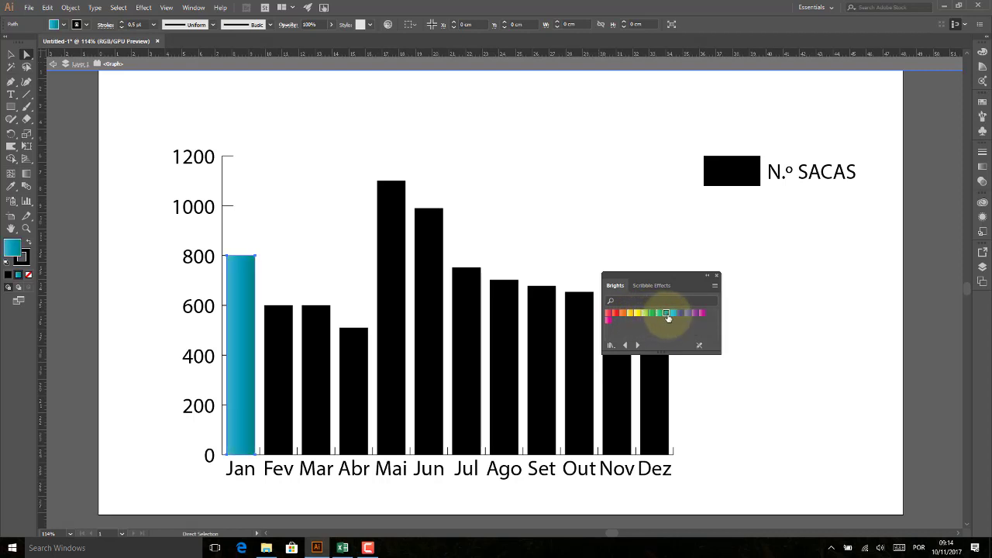
- Load the Color Combinations library and fill the Jan bar with the Sienna, Gold, Orange gradient
click(63, 25)
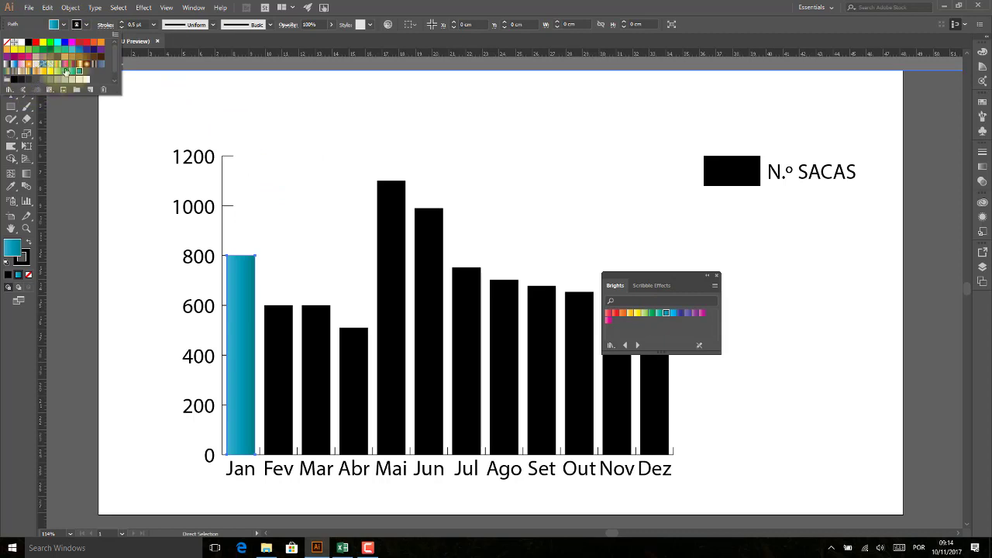
click(10, 89)
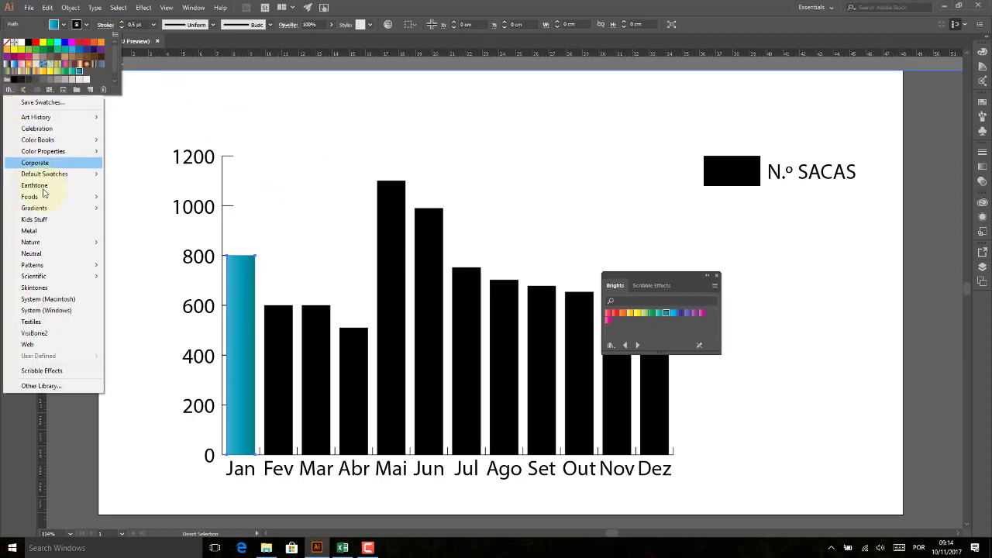
mouse_move(35, 208)
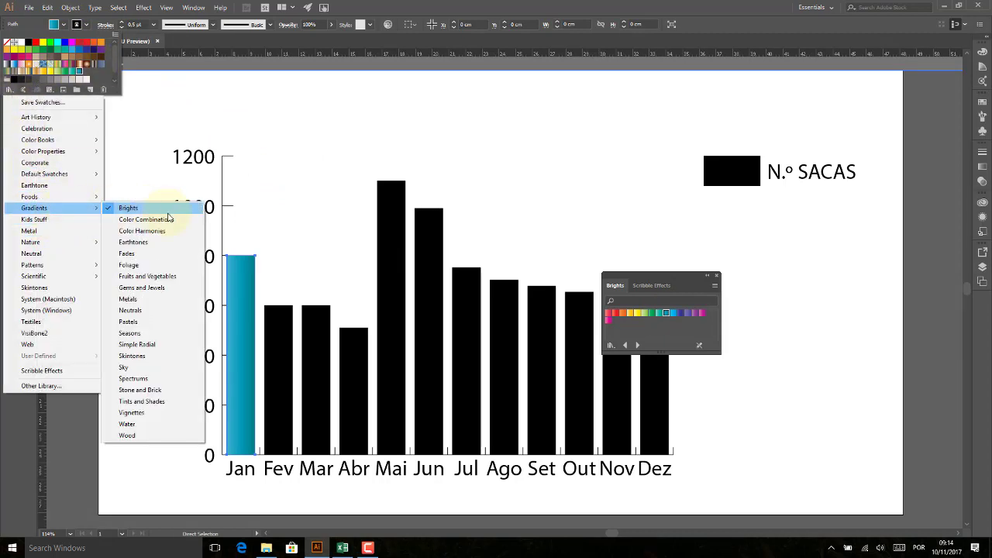
click(173, 222)
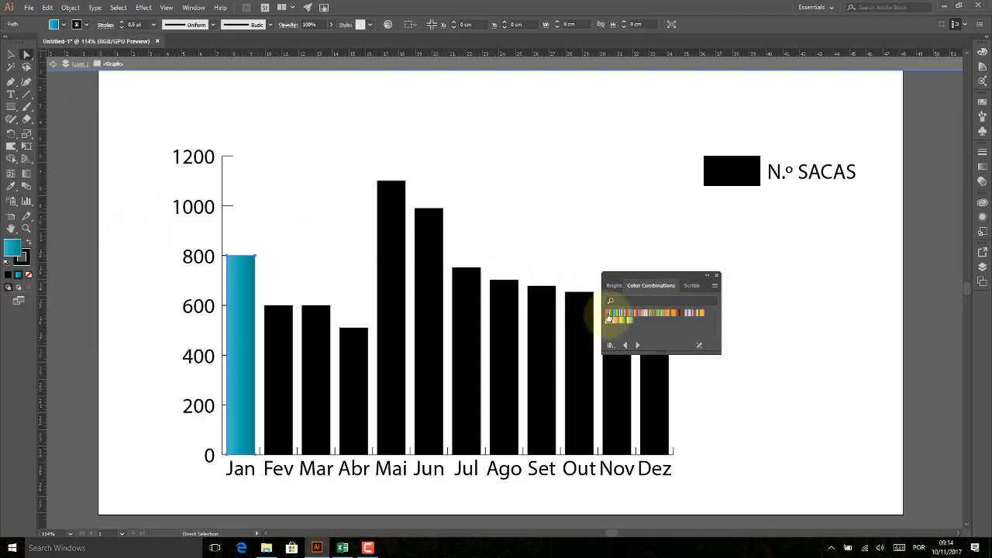
click(611, 318)
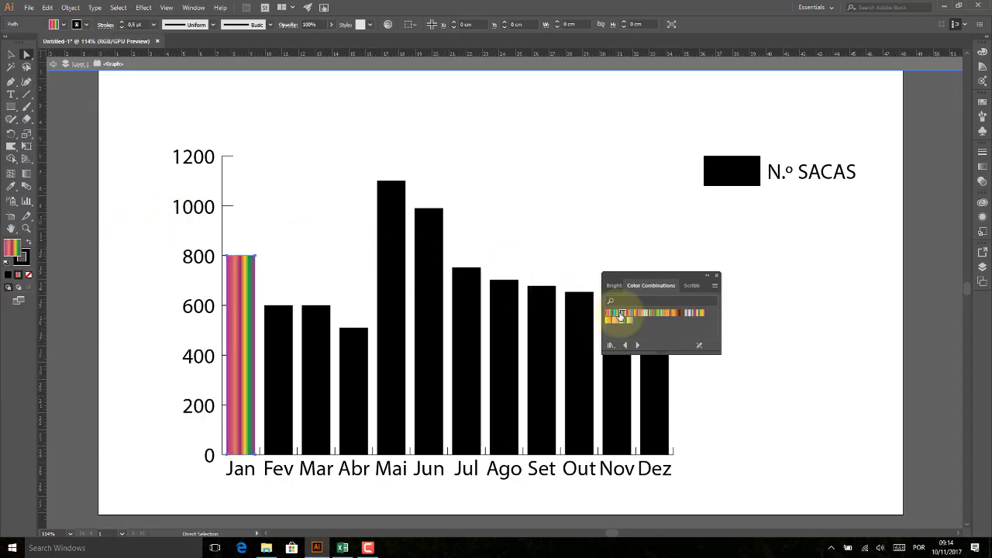
click(627, 313)
click(653, 314)
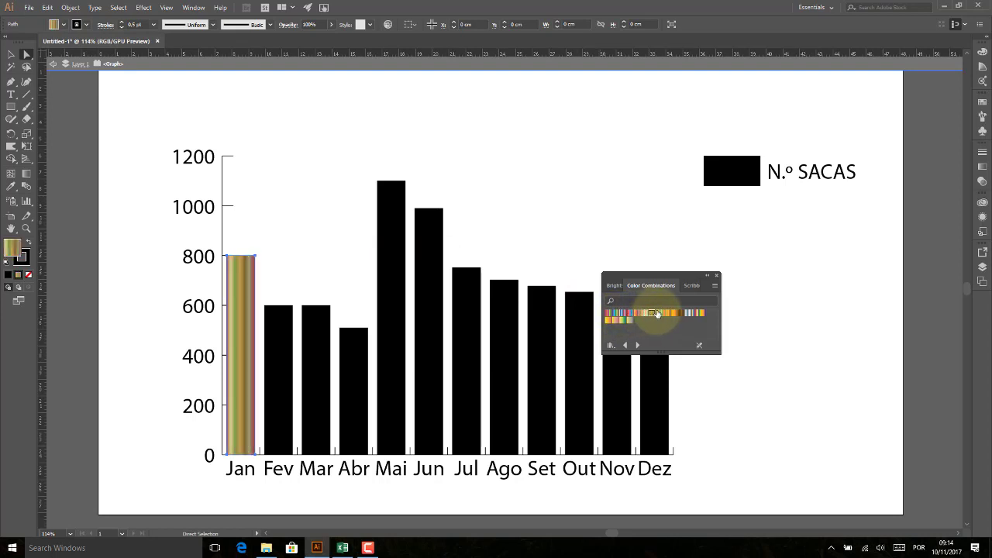
click(673, 314)
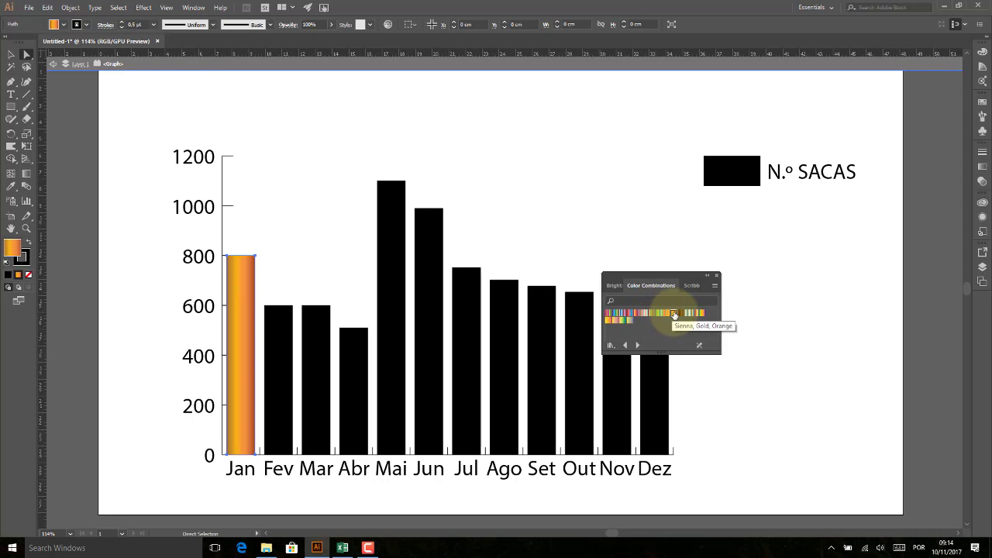
click(685, 313)
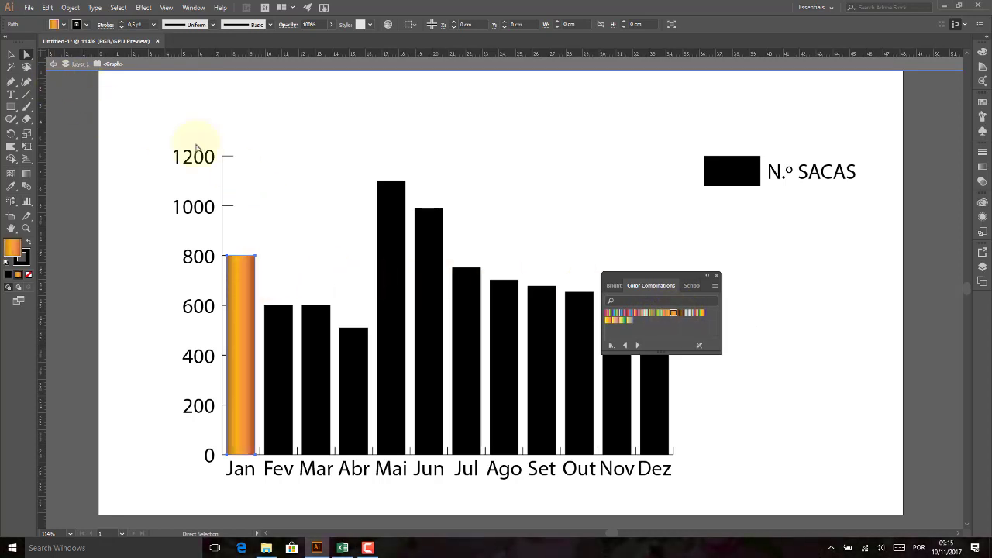
- Give Fev the orange gradient, Mar a purple-orange gradient and Mai a blue-green gradient
click(294, 206)
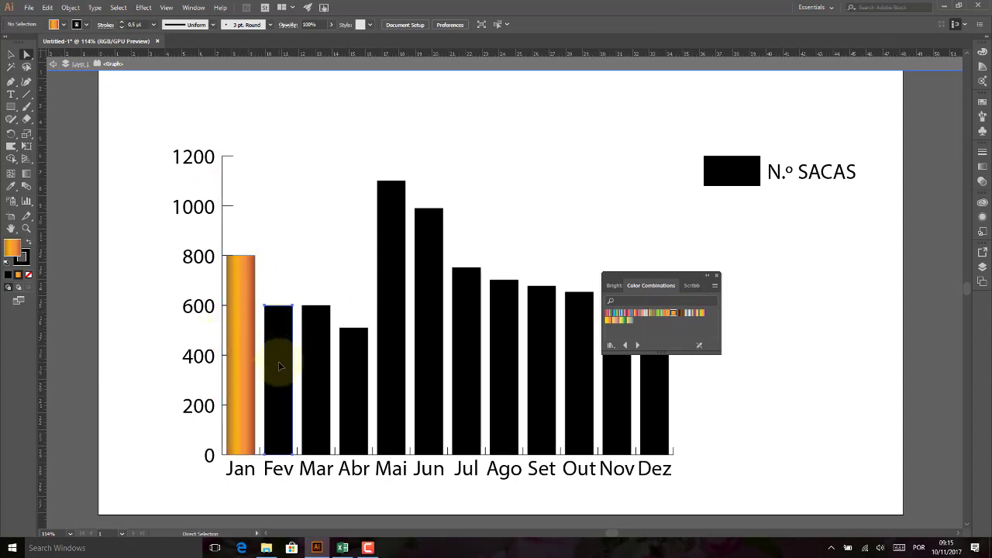
click(280, 366)
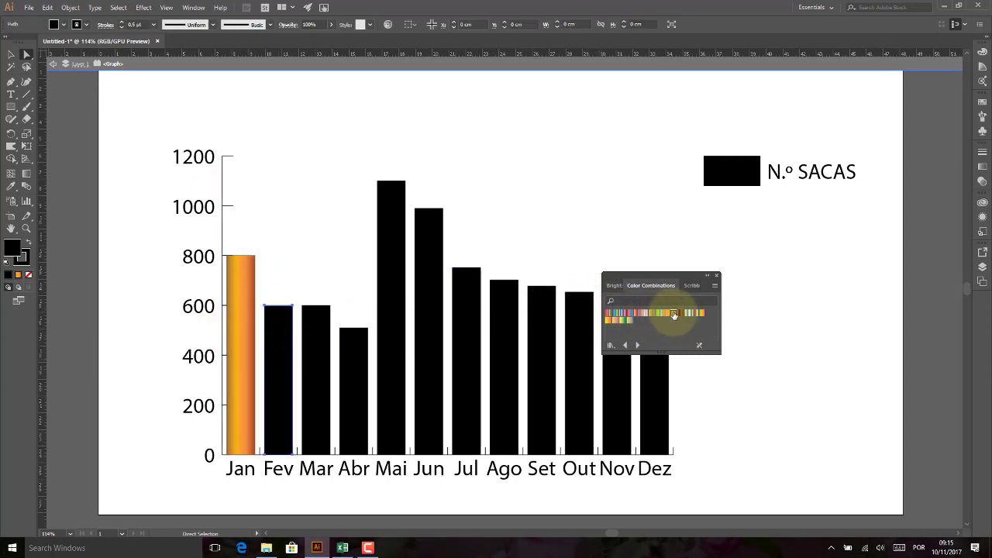
click(674, 314)
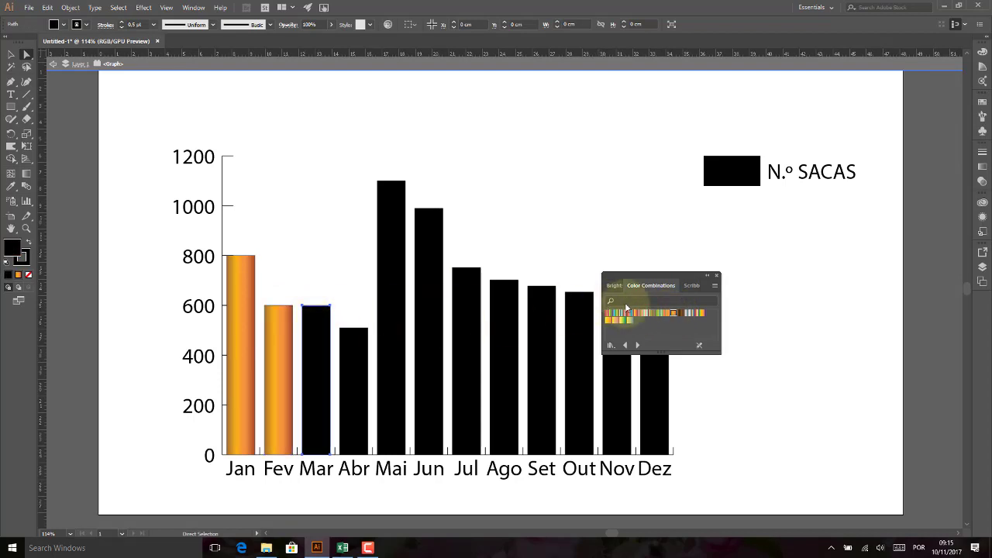
click(637, 313)
click(369, 364)
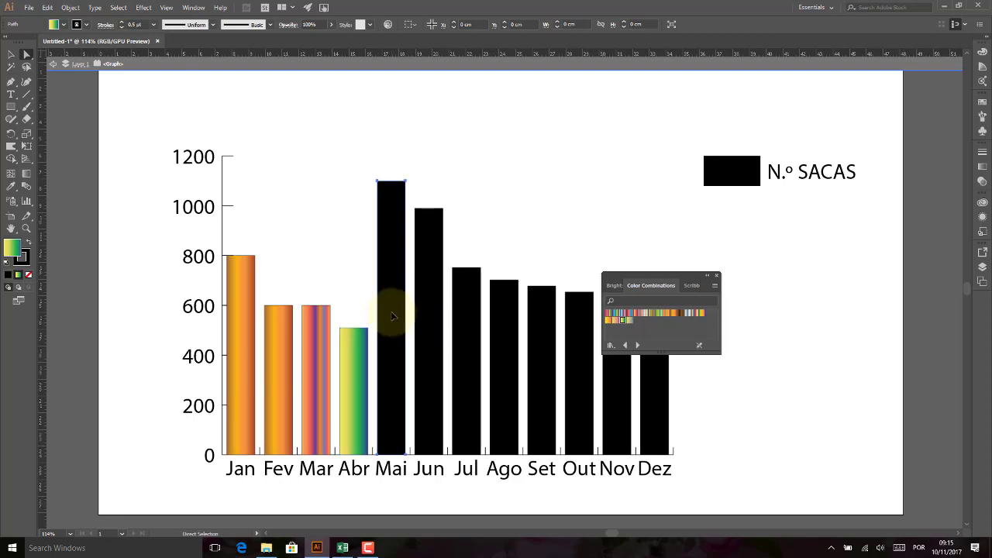
click(388, 314)
click(621, 319)
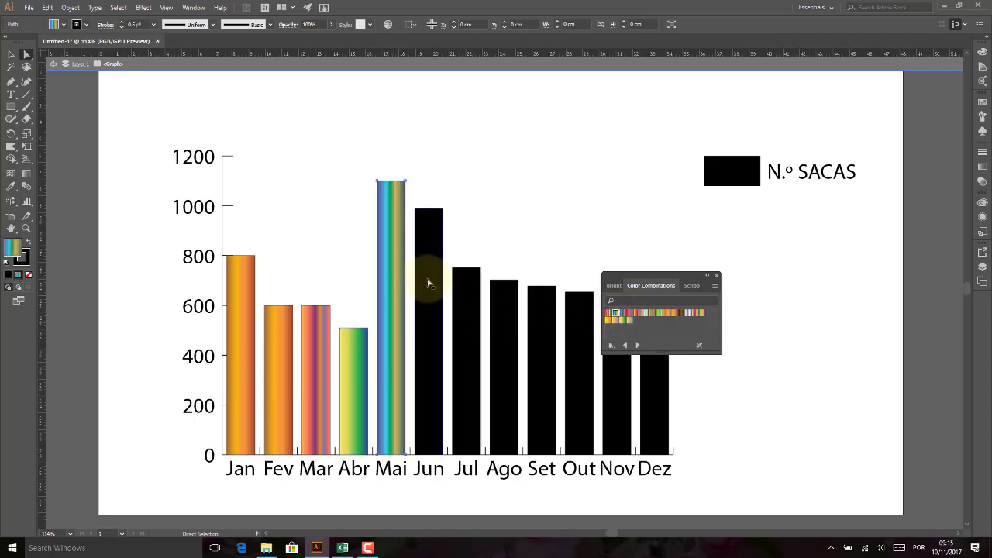
- Give Jun an orange-yellow gradient and switch Mar and Abr to the orange gradient
click(427, 281)
click(608, 321)
click(467, 329)
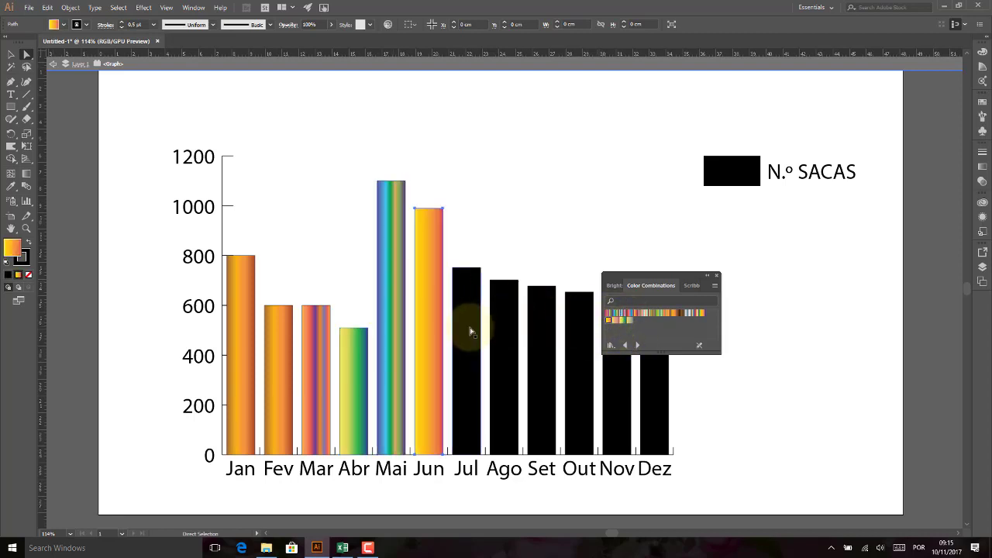
click(311, 351)
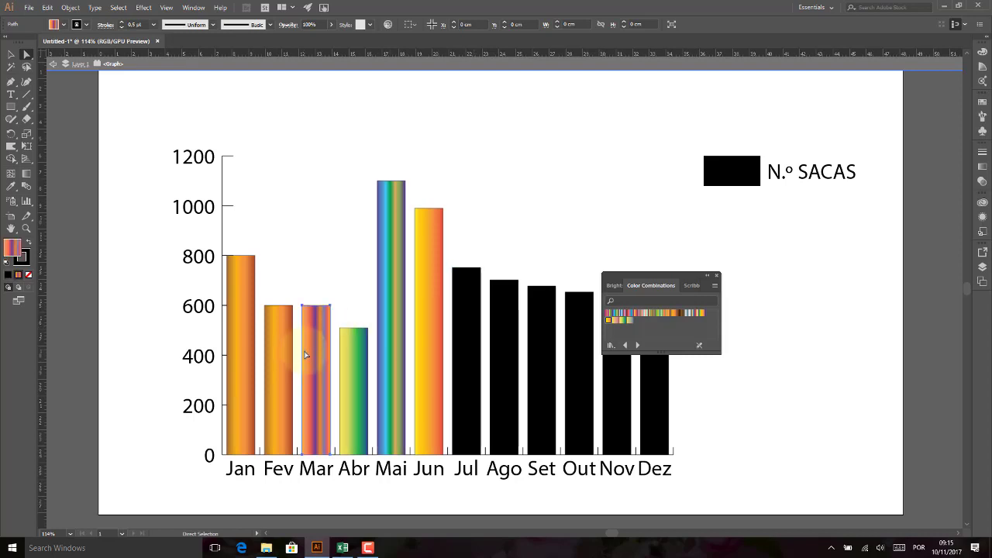
click(674, 313)
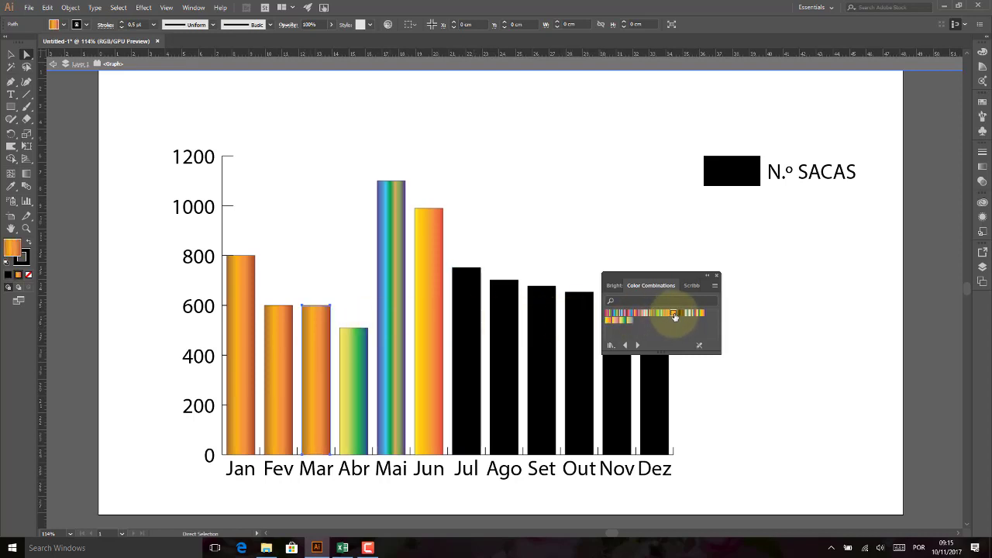
click(362, 356)
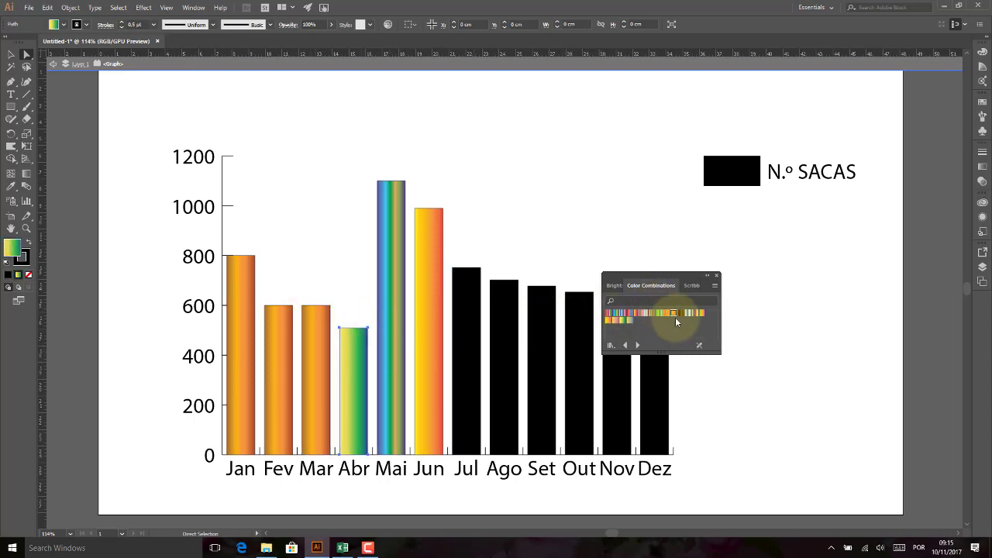
click(672, 313)
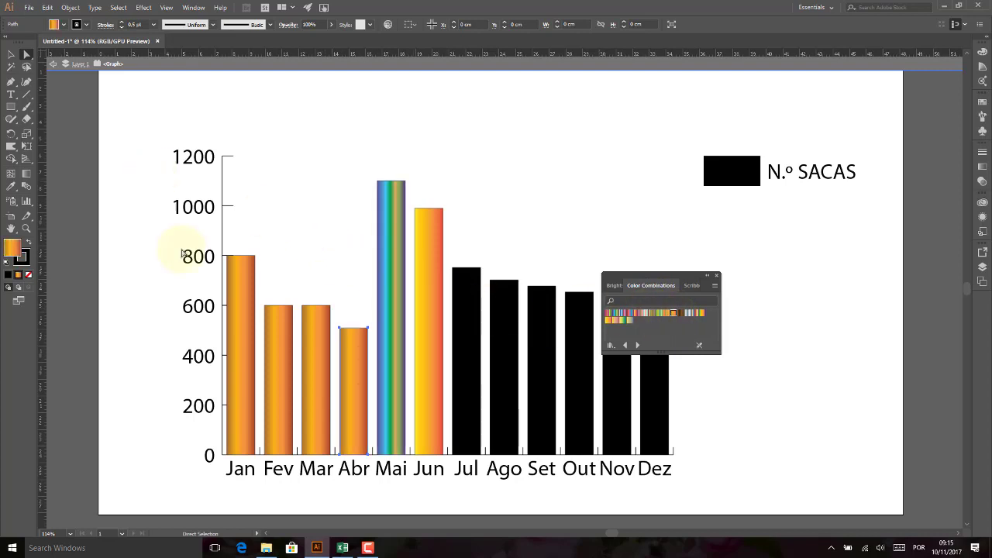
- Try pattern fills on the Jan bar, then fill it with solid pink
click(247, 328)
click(65, 25)
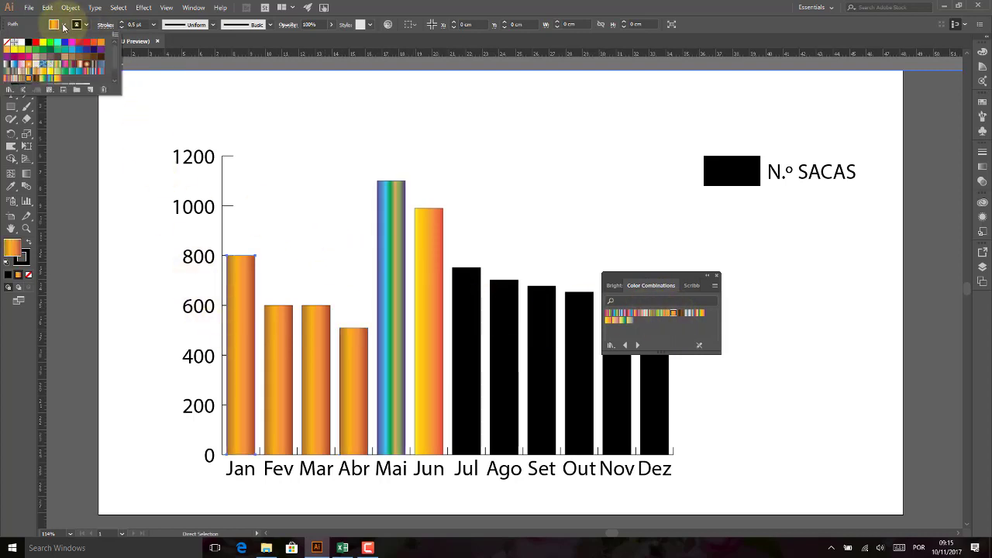
click(50, 69)
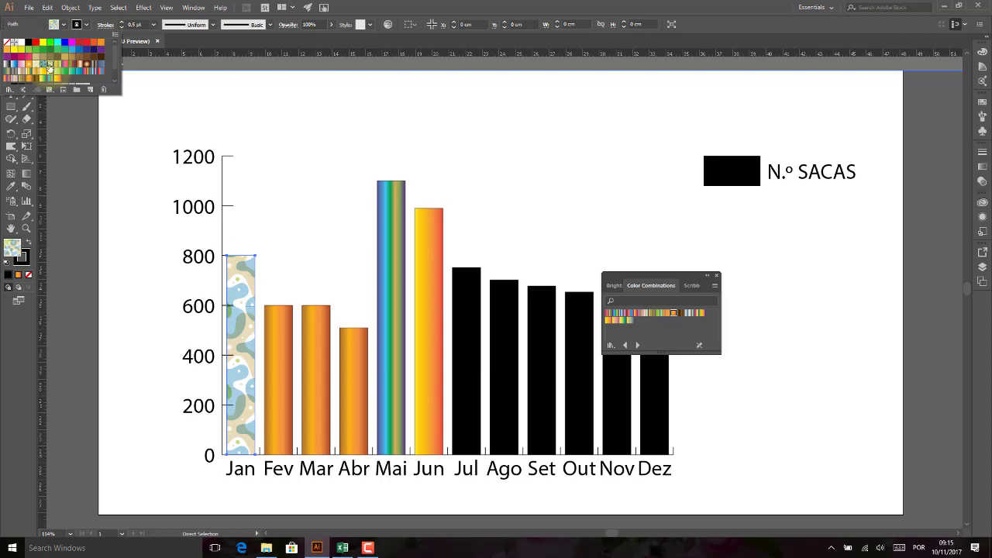
click(43, 67)
click(9, 89)
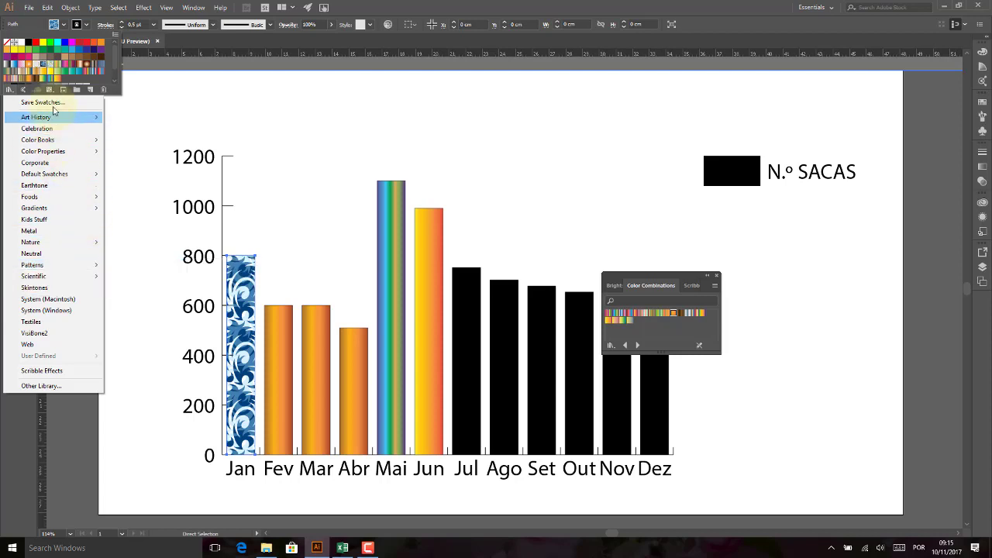
click(27, 58)
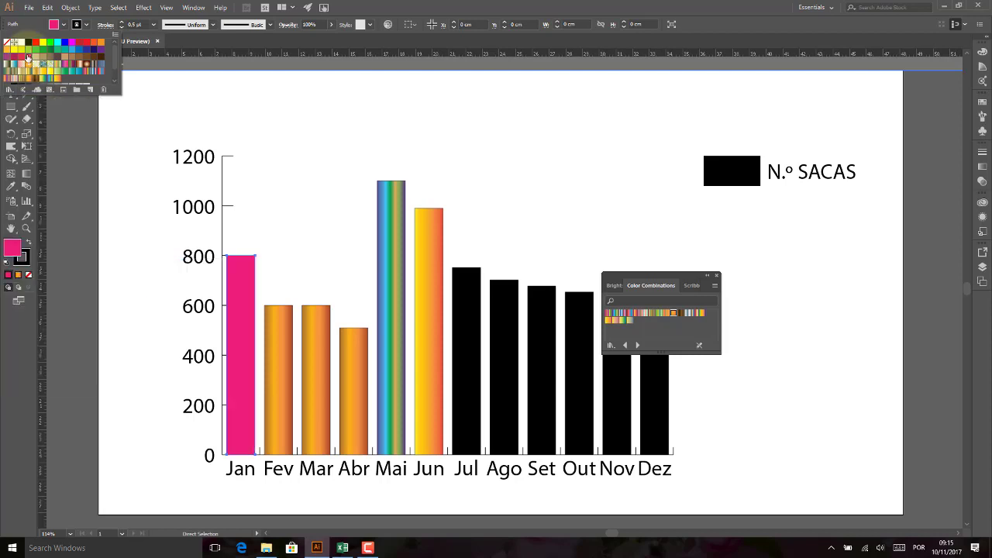
- Fill Fev solid red, Mar bright green, Abr cyan and Mai magenta
double_click(284, 318)
click(63, 24)
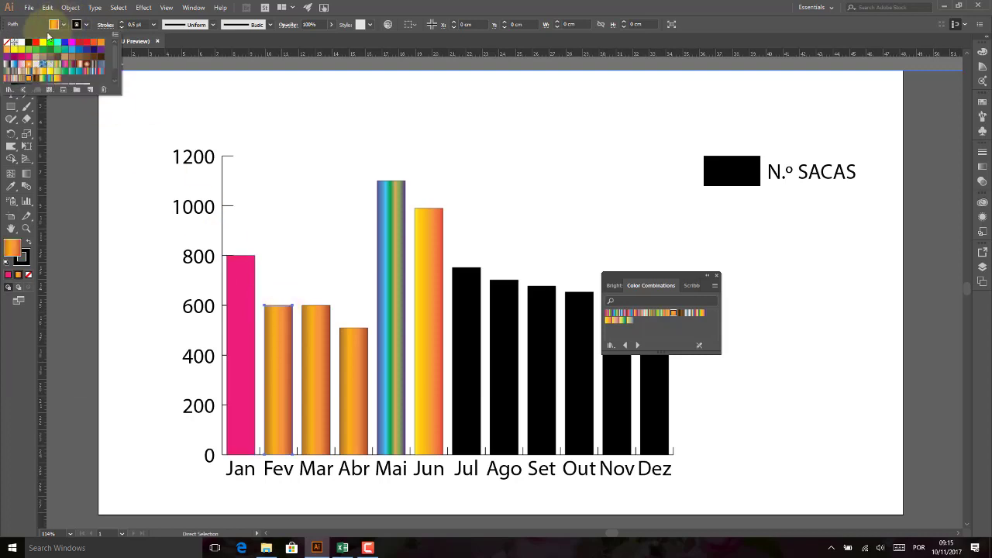
click(36, 42)
click(316, 312)
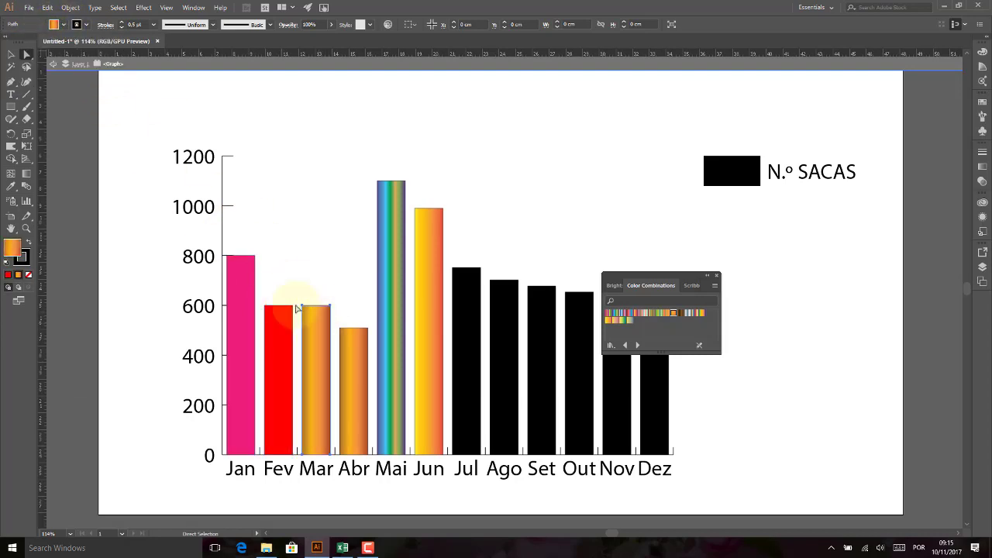
click(64, 25)
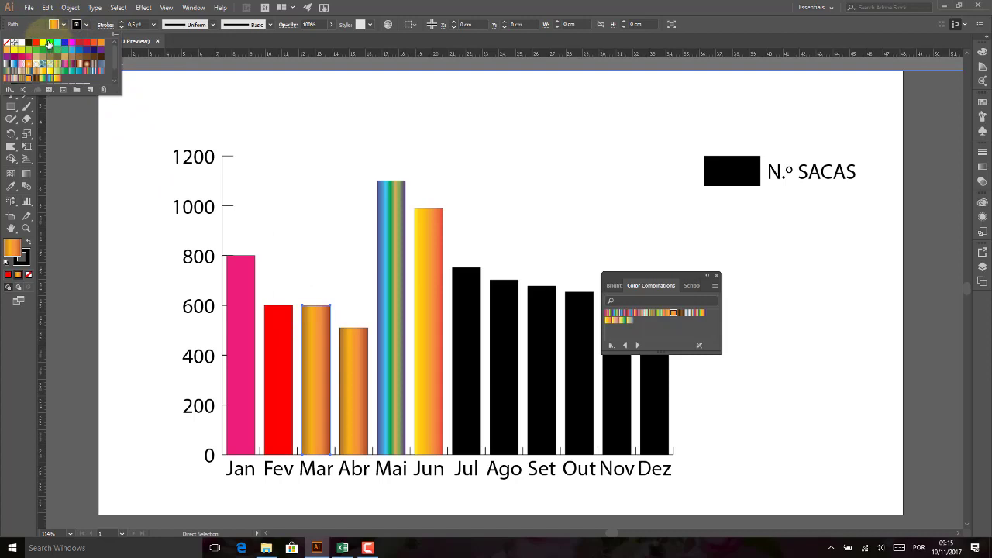
click(49, 42)
click(368, 353)
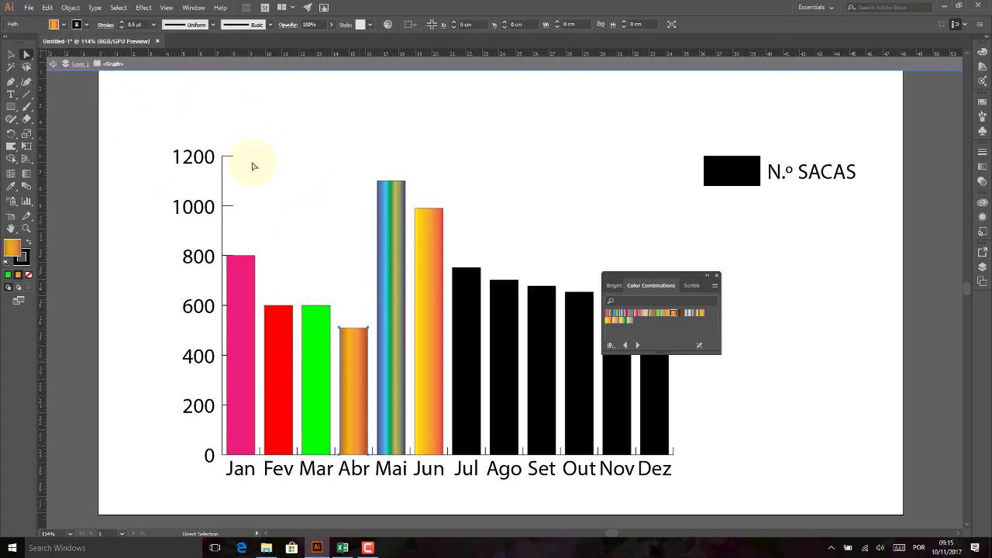
click(62, 24)
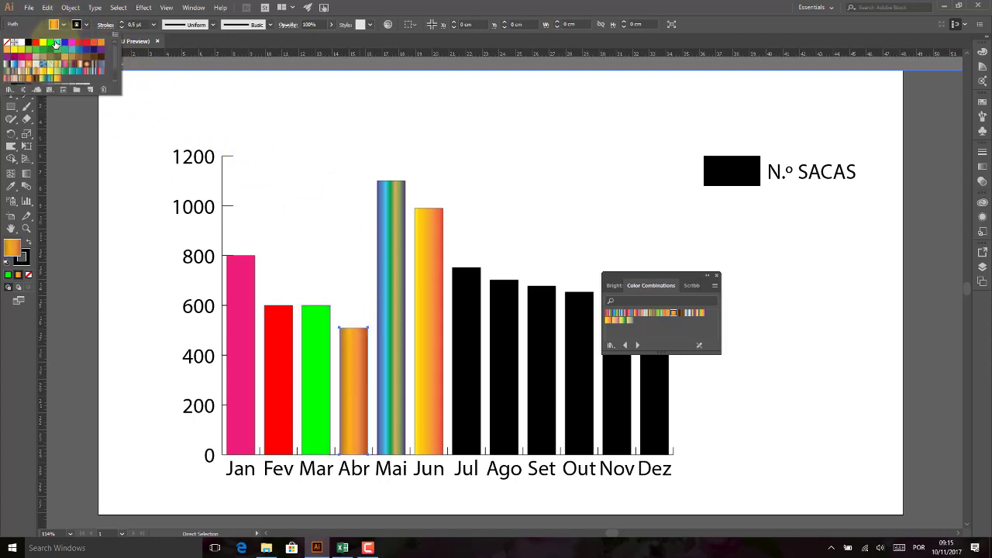
click(57, 43)
click(391, 240)
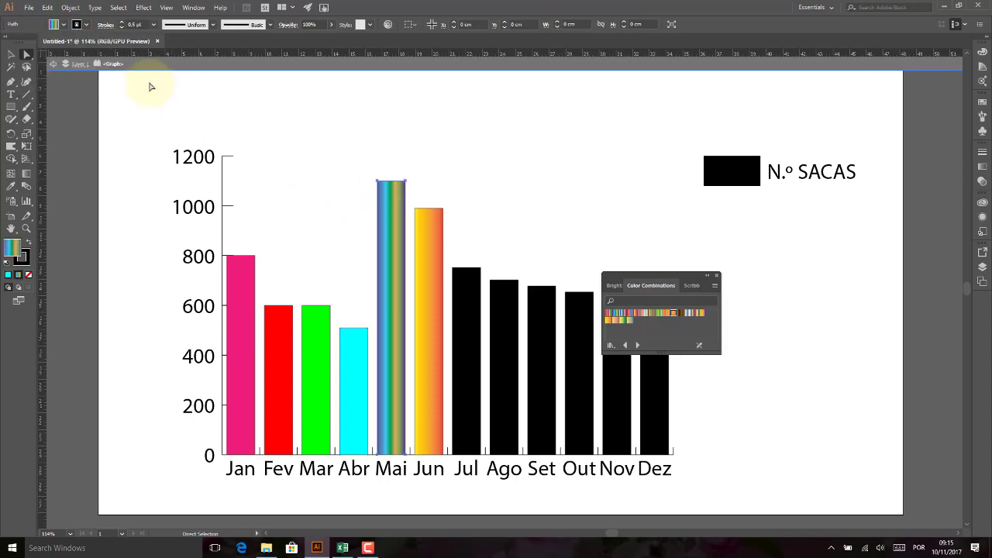
click(65, 25)
click(72, 43)
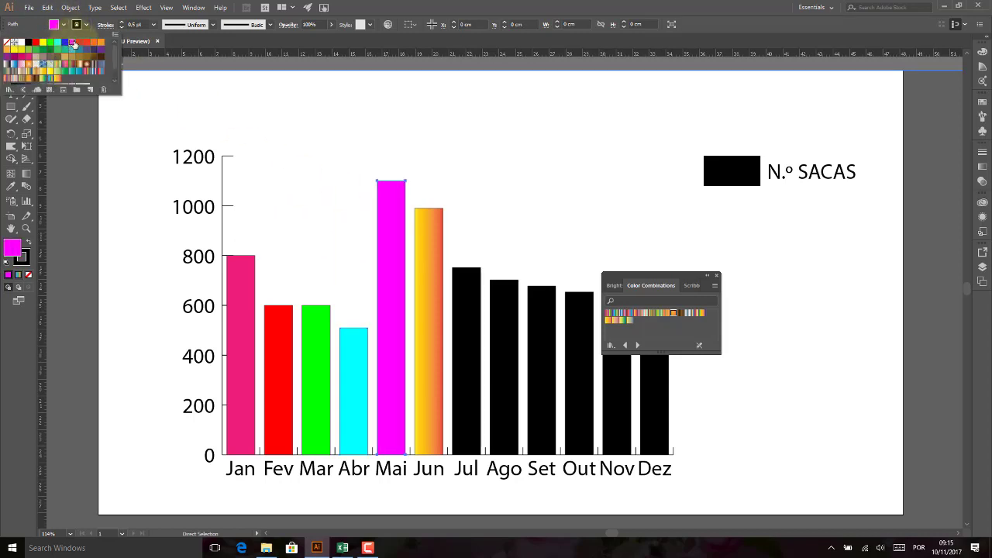
- Exit the graph's isolation mode and nudge the whole graph slightly left on the artboard
click(400, 239)
right_click(395, 239)
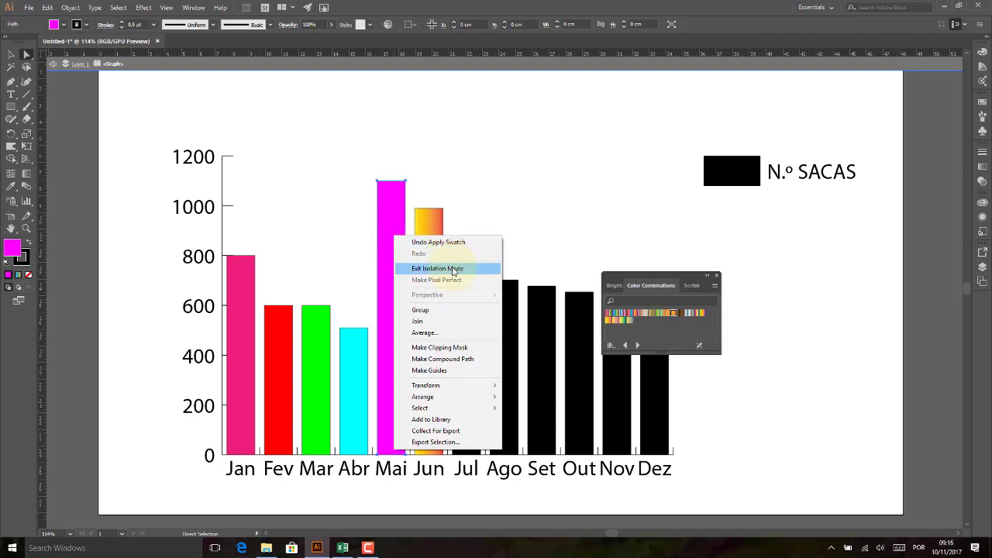
key(Escape)
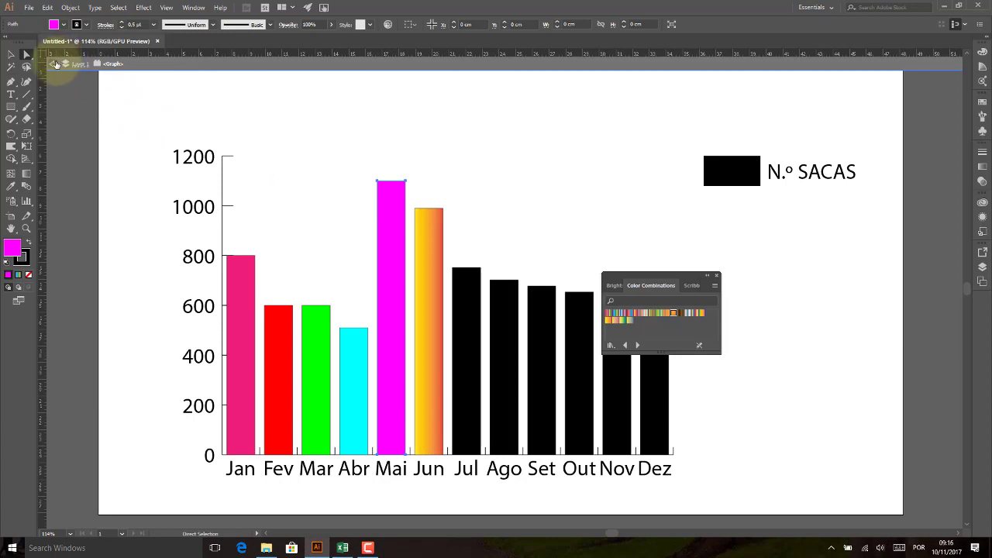
click(56, 64)
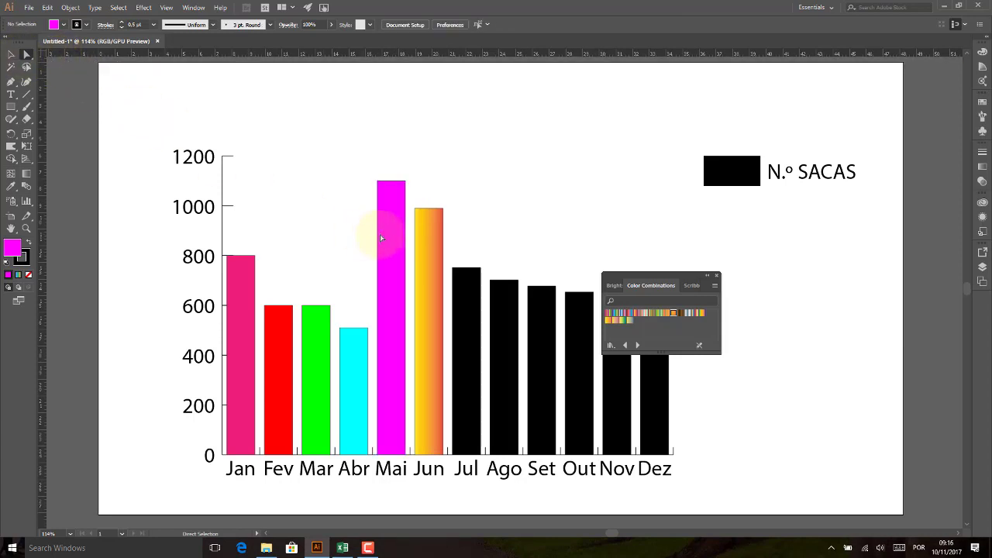
click(11, 55)
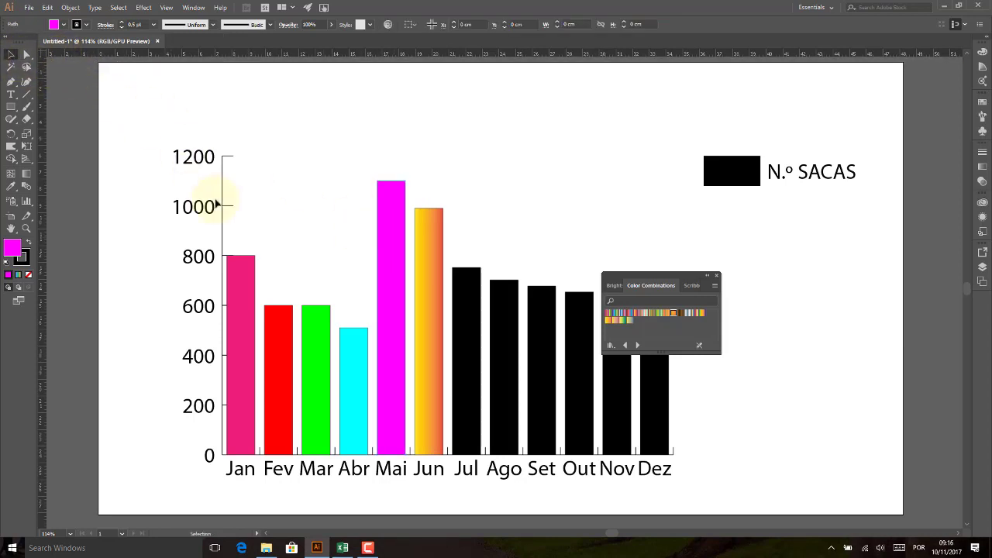
mouse_move(255, 311)
mouse_down()
mouse_move(299, 314)
mouse_move(230, 305)
mouse_move(229, 321)
mouse_up()
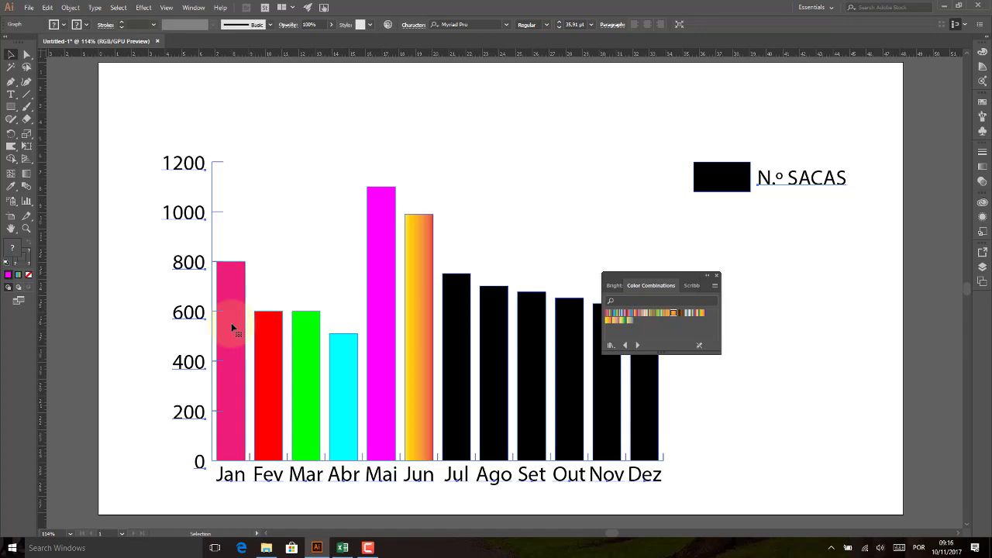
- Change the chart's graph type to Area in the Graph Type dialog
click(27, 204)
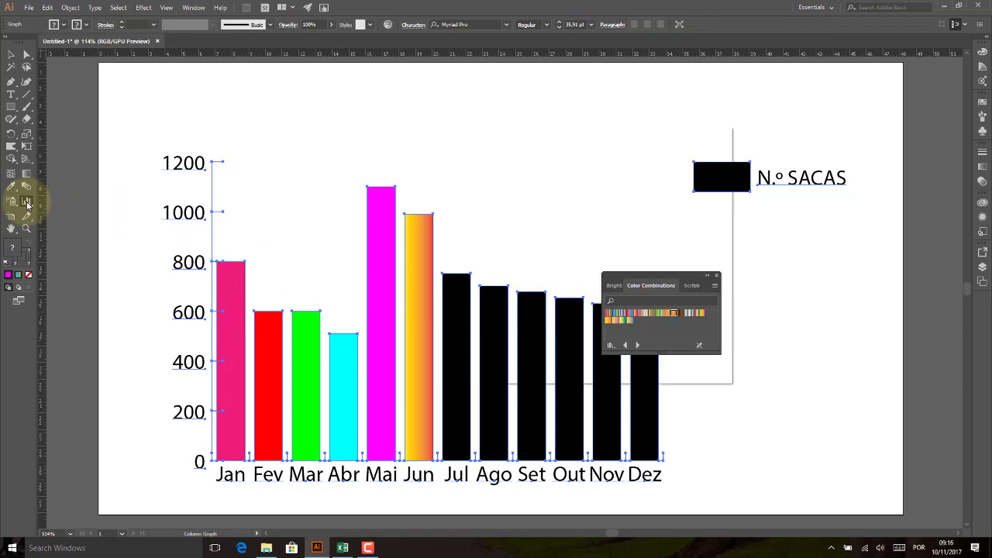
double_click(27, 204)
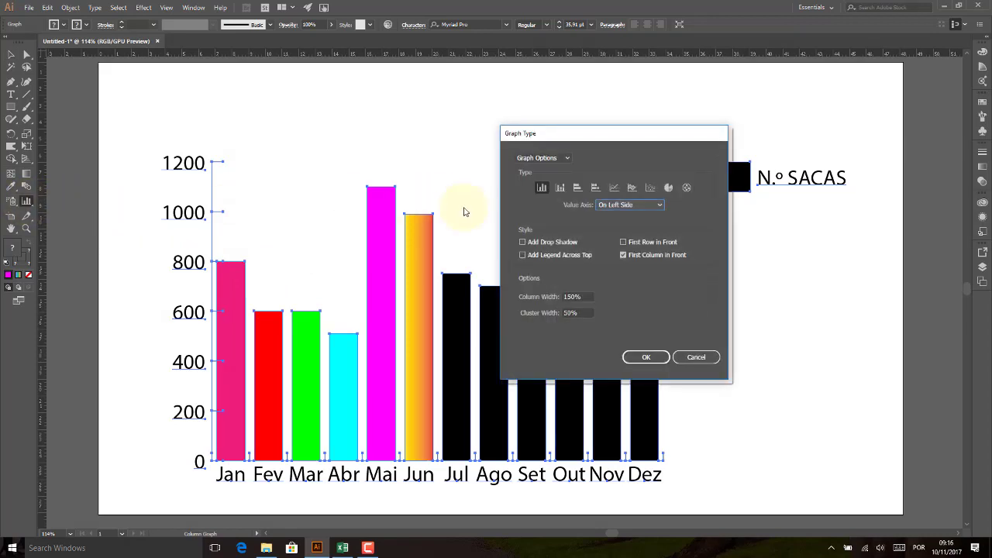
click(633, 187)
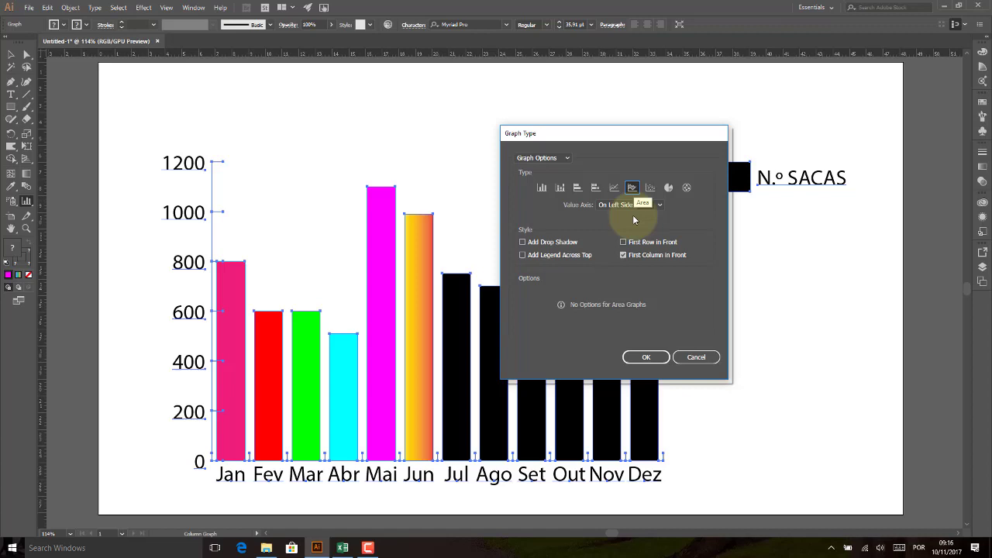
click(646, 357)
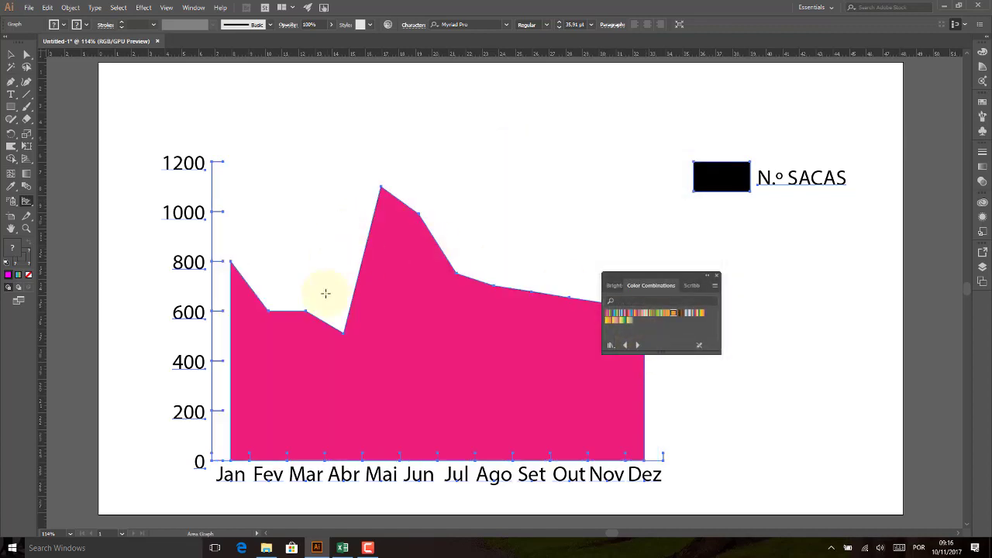
- Switch the graph type to Line and deselect to view the marked monthly line chart
double_click(25, 202)
click(614, 187)
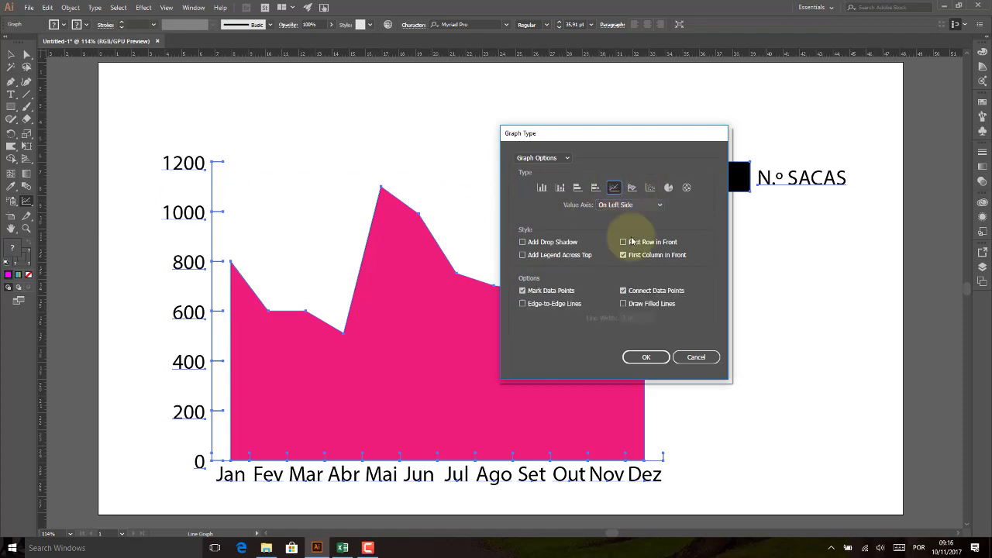
click(646, 357)
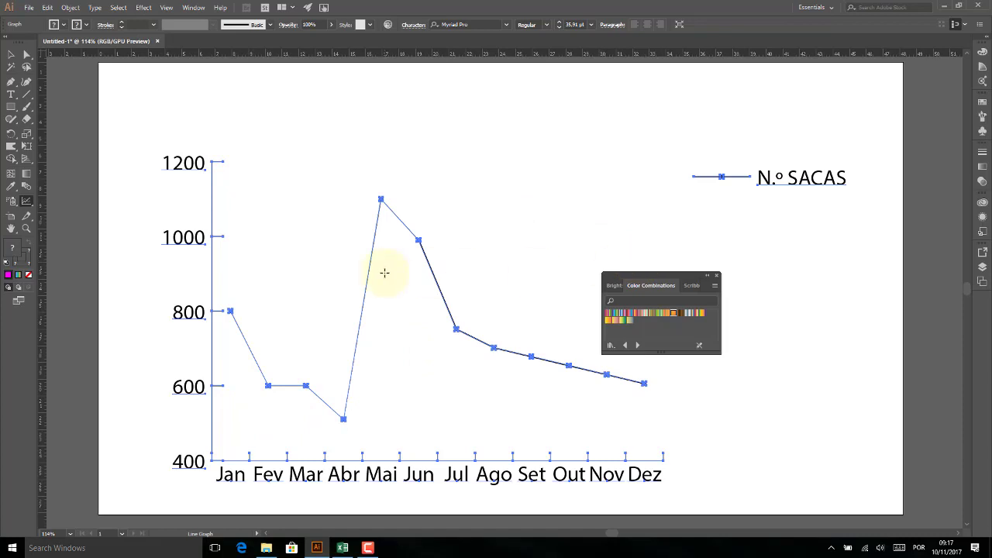
click(12, 61)
click(328, 120)
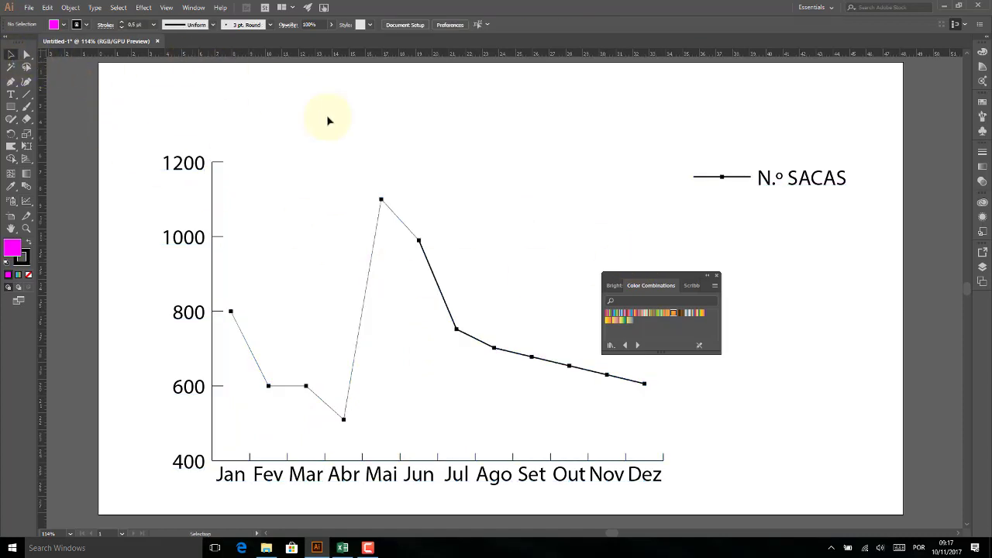